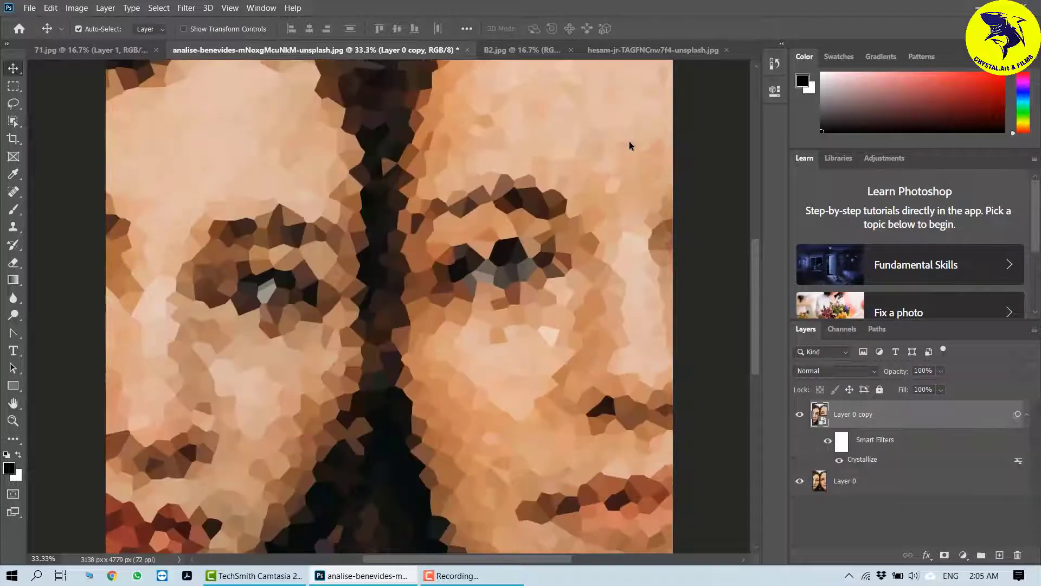
Step: Reopen the Crystallize smart filter and set its cell size to 51
double_click(865, 460)
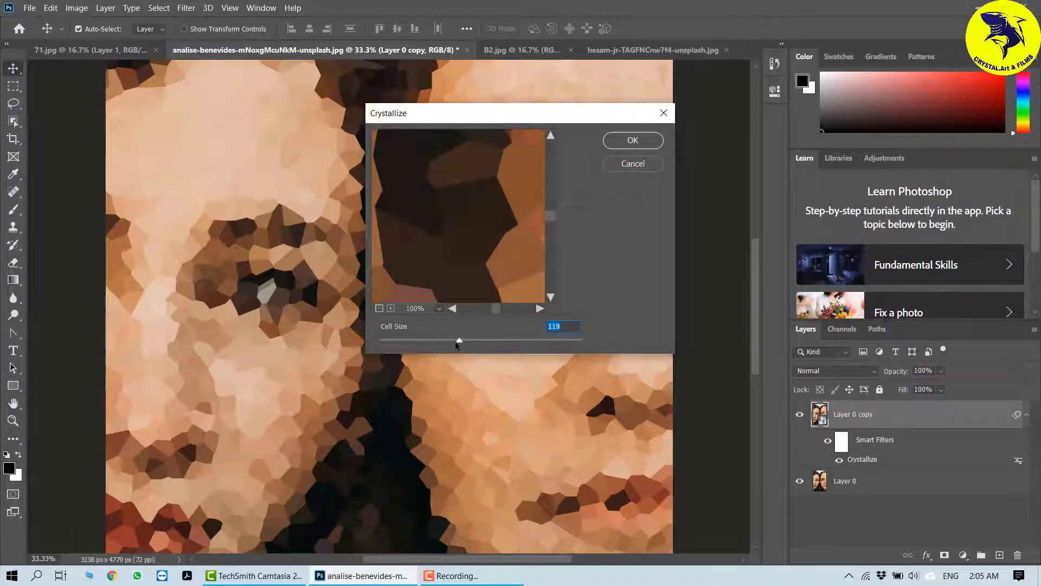
drag(458, 340, 418, 338)
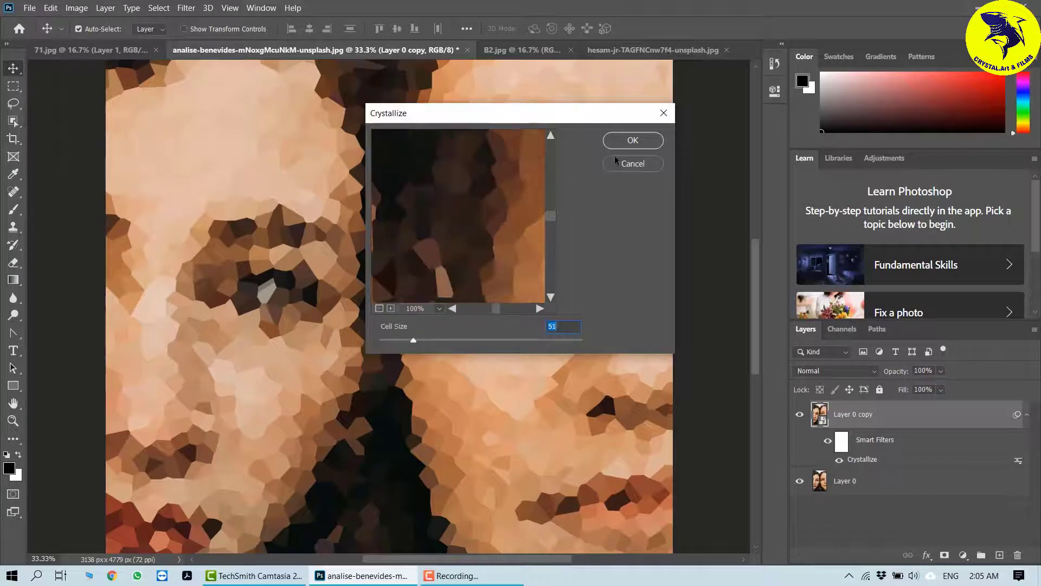
click(621, 141)
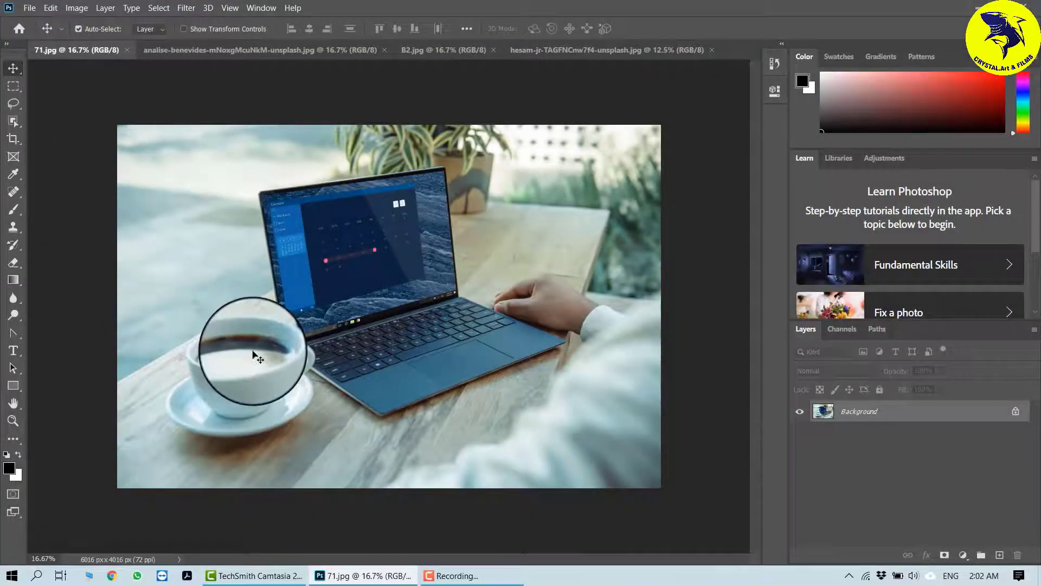
click(186, 8)
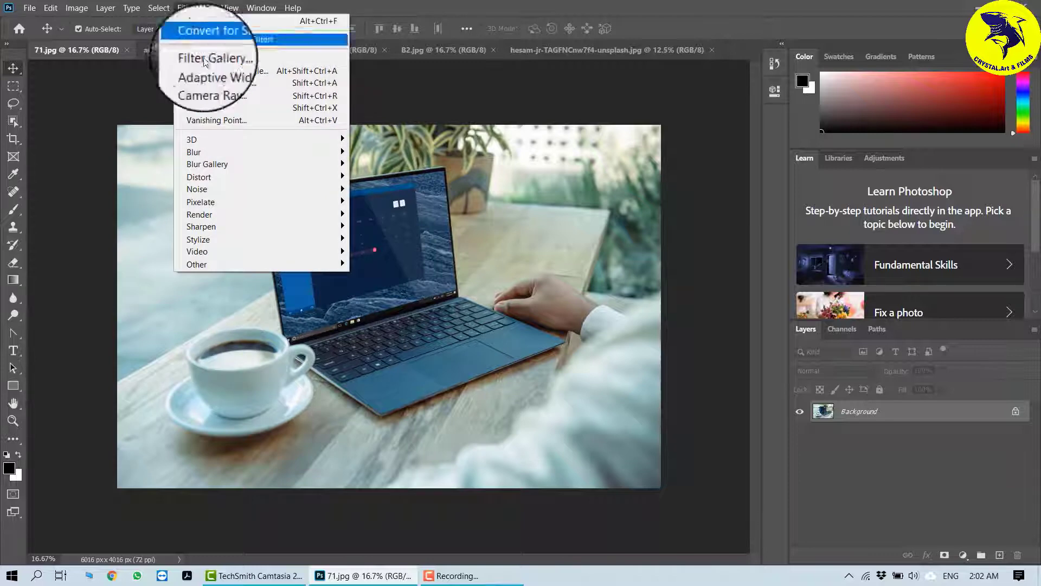
mouse_move(274, 201)
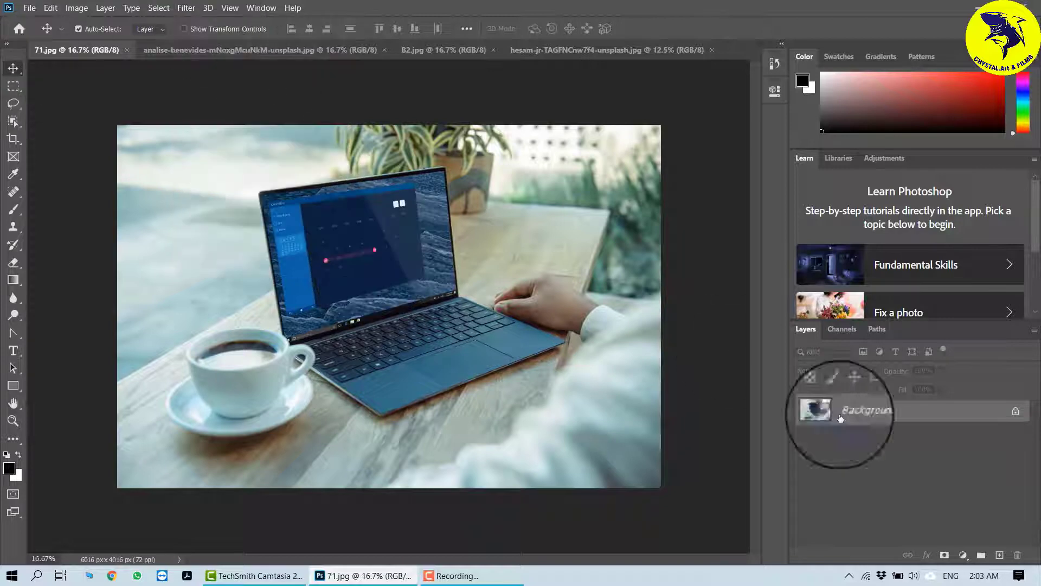
Step: Switch through the open documents back to 71.jpg and duplicate its Background layer
click(250, 49)
click(454, 49)
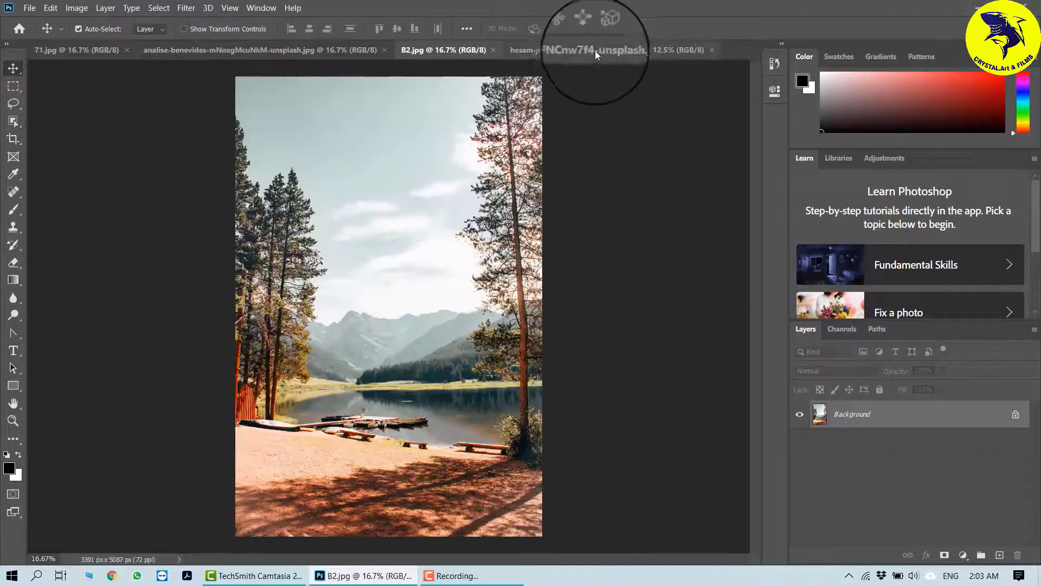
click(595, 50)
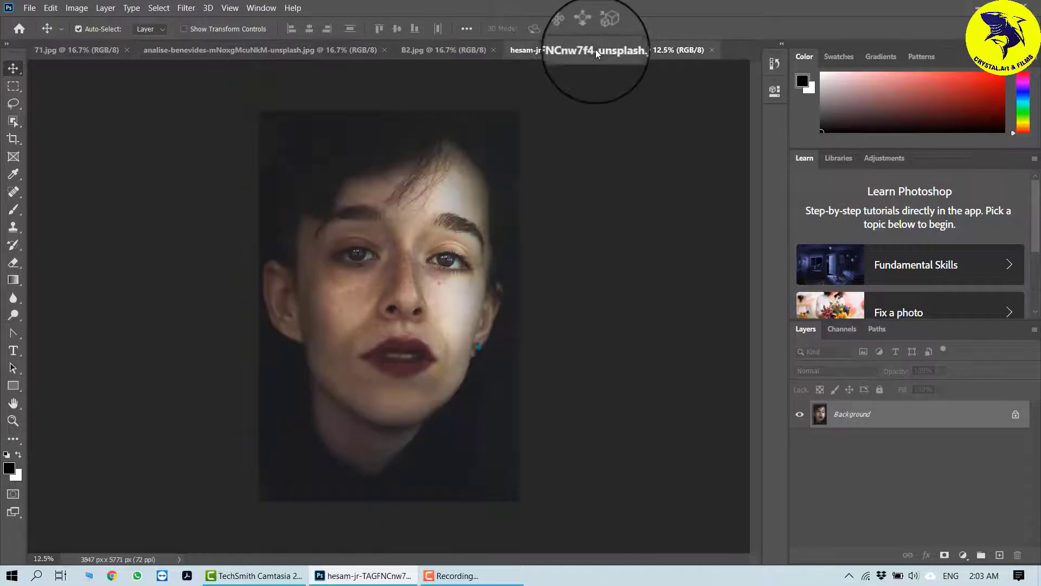
click(69, 50)
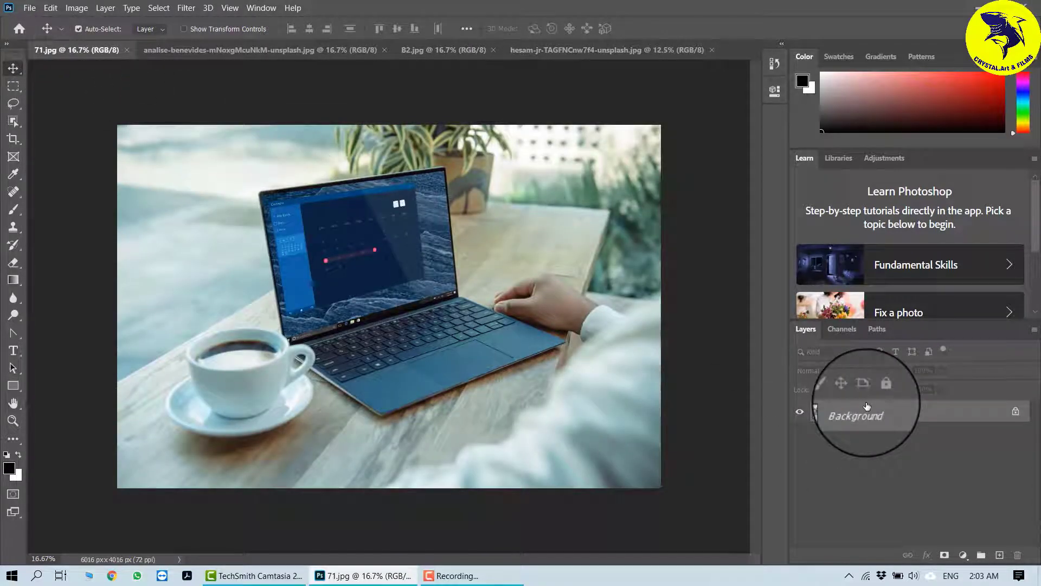
key(ctrl+j)
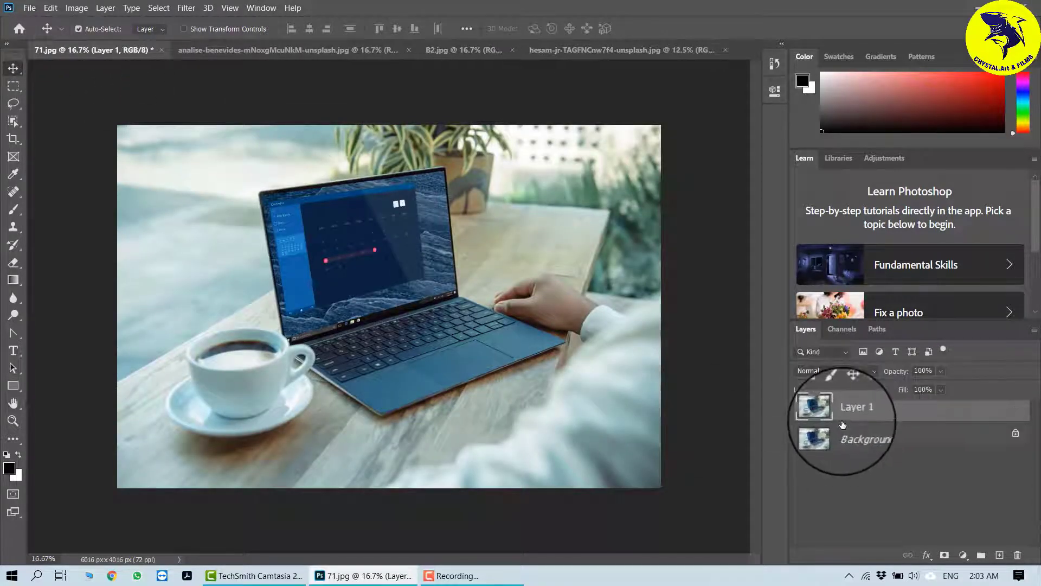
Step: Apply the Color Halftone pixelate filter to the duplicated layer
click(186, 8)
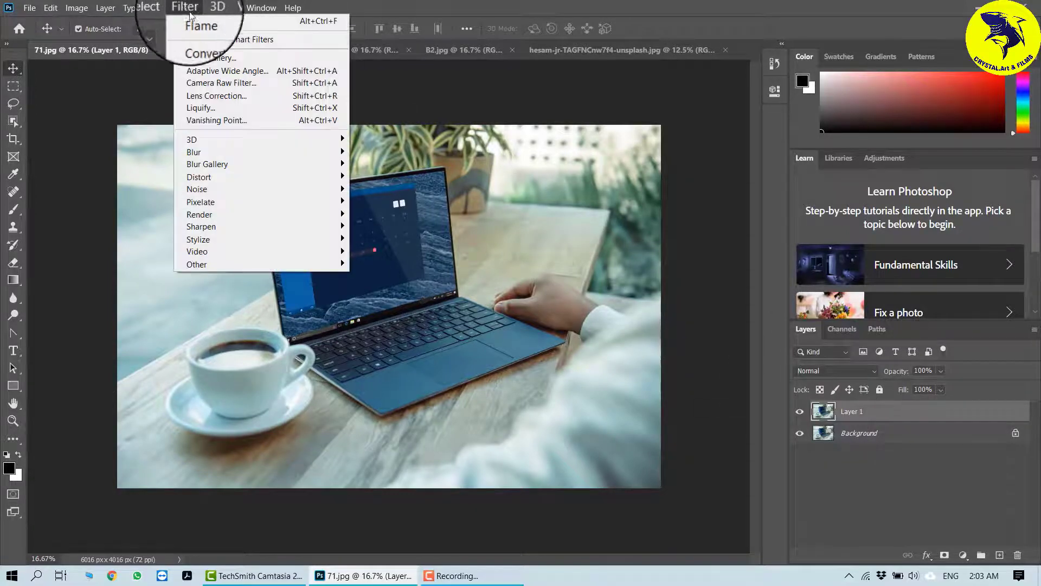
mouse_move(329, 207)
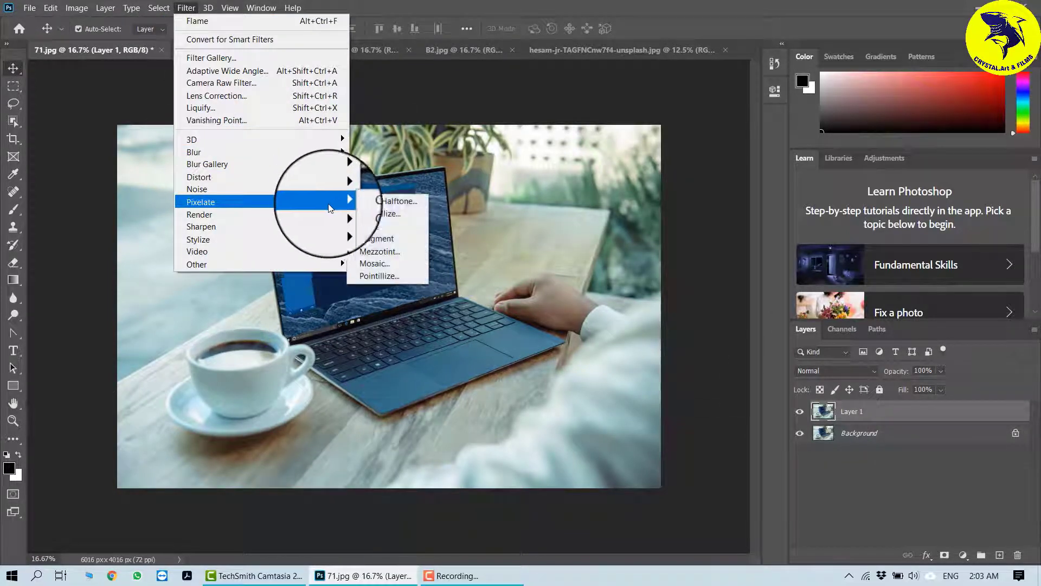
click(376, 205)
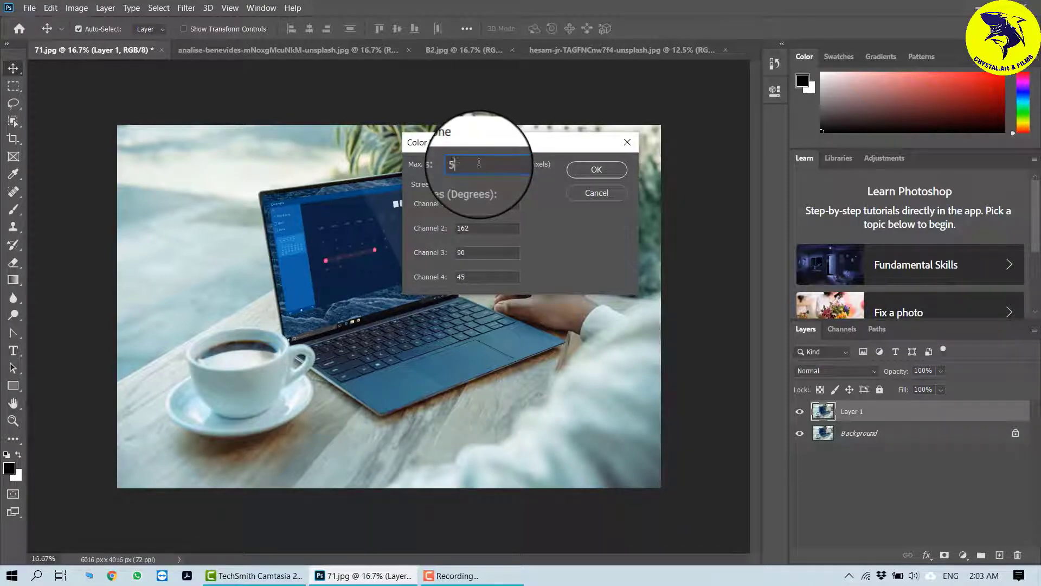
click(596, 169)
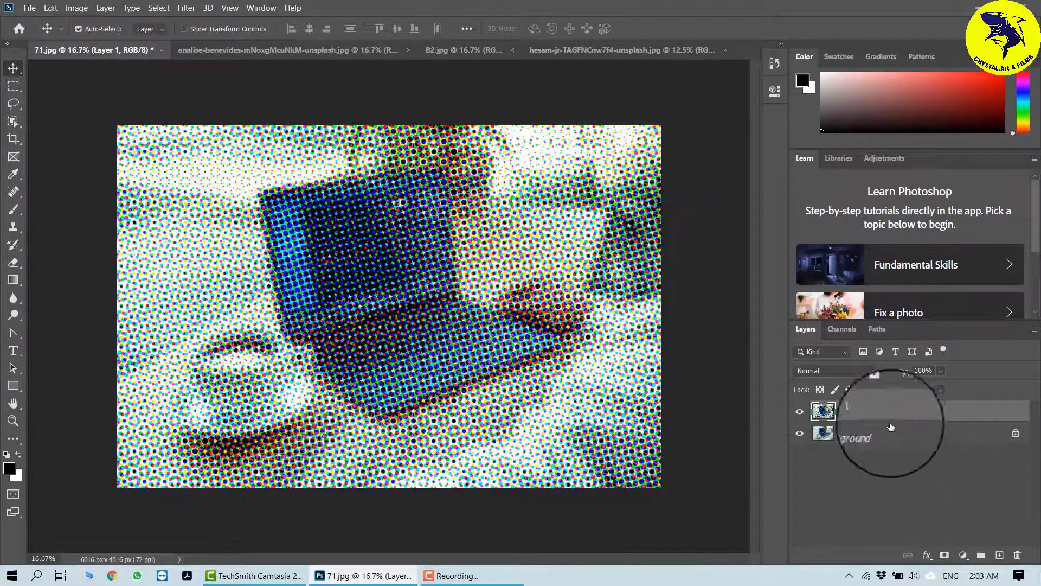
Step: Set the halftone layer's blend mode to Soft Light and its opacity to 28%
click(871, 373)
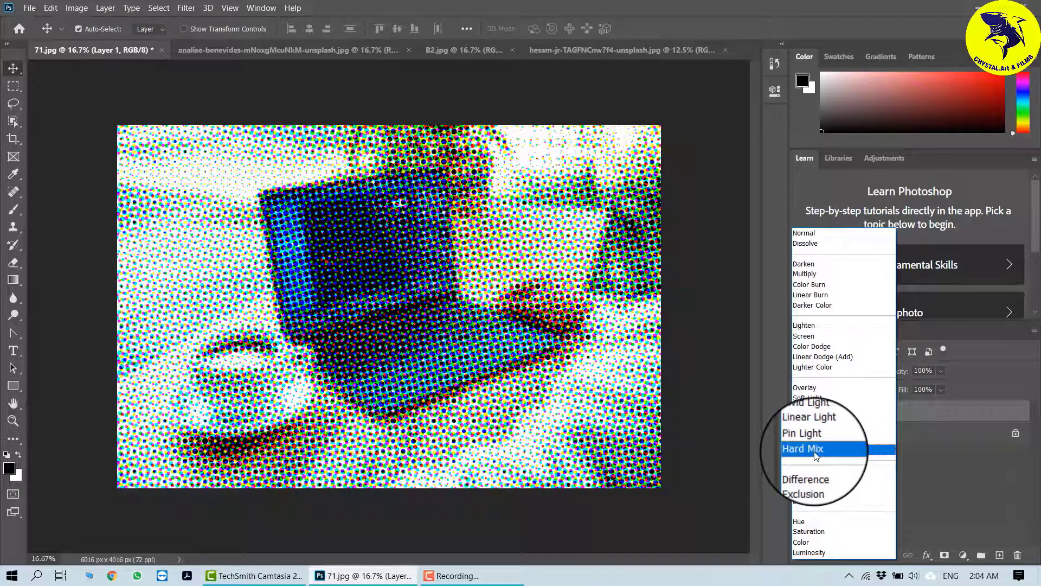
click(819, 399)
click(941, 371)
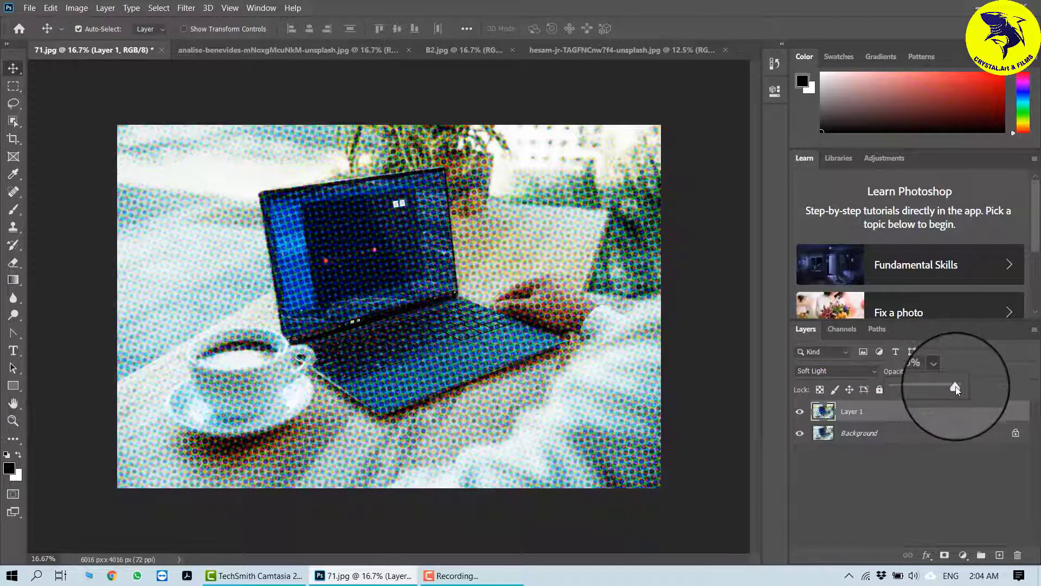
drag(955, 386, 911, 388)
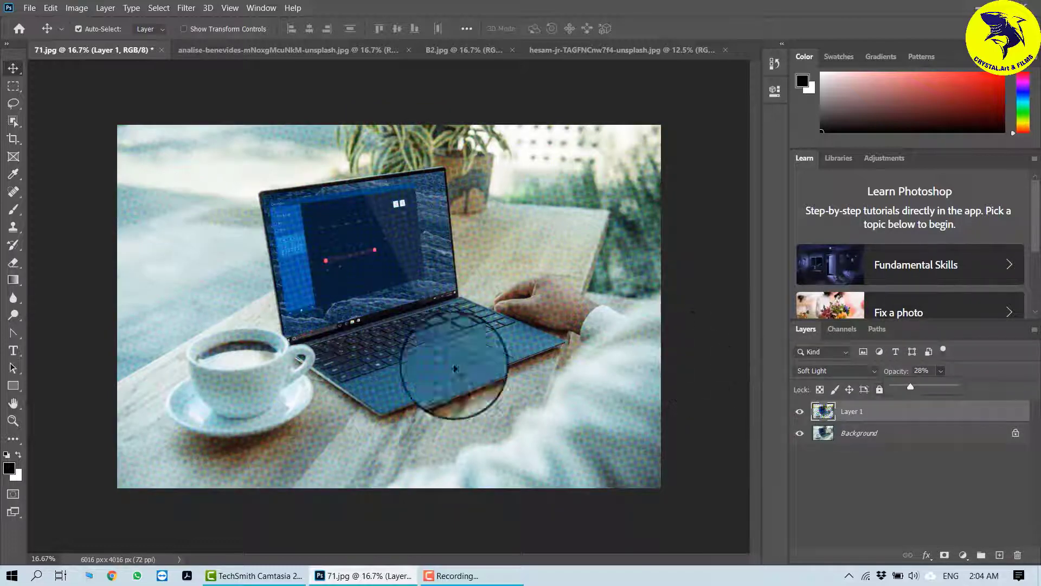
Step: Duplicate the portrait document's Background layer and apply Crystallize with a cell size of 30
click(293, 52)
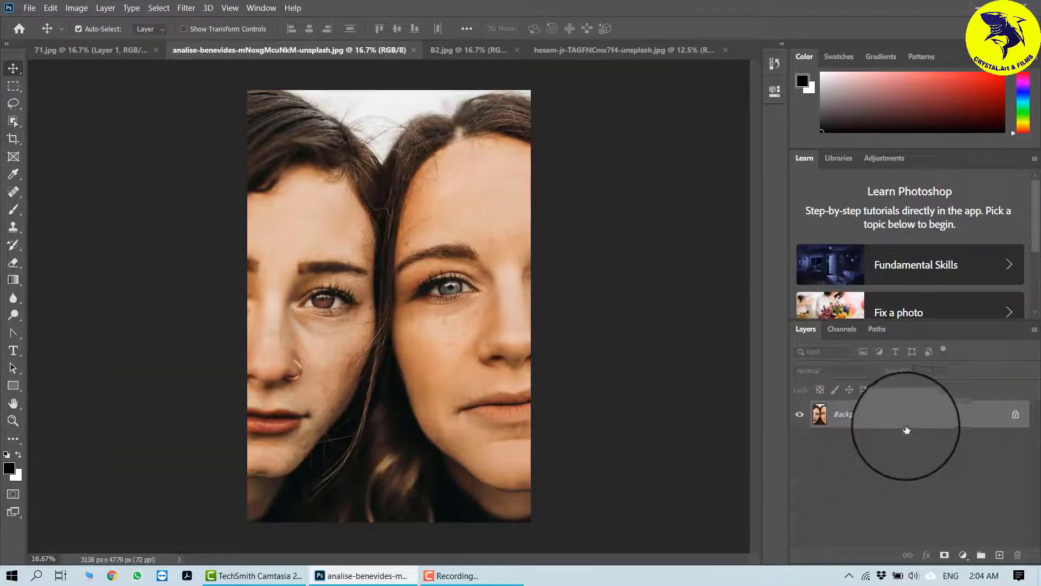
key(ctrl+j)
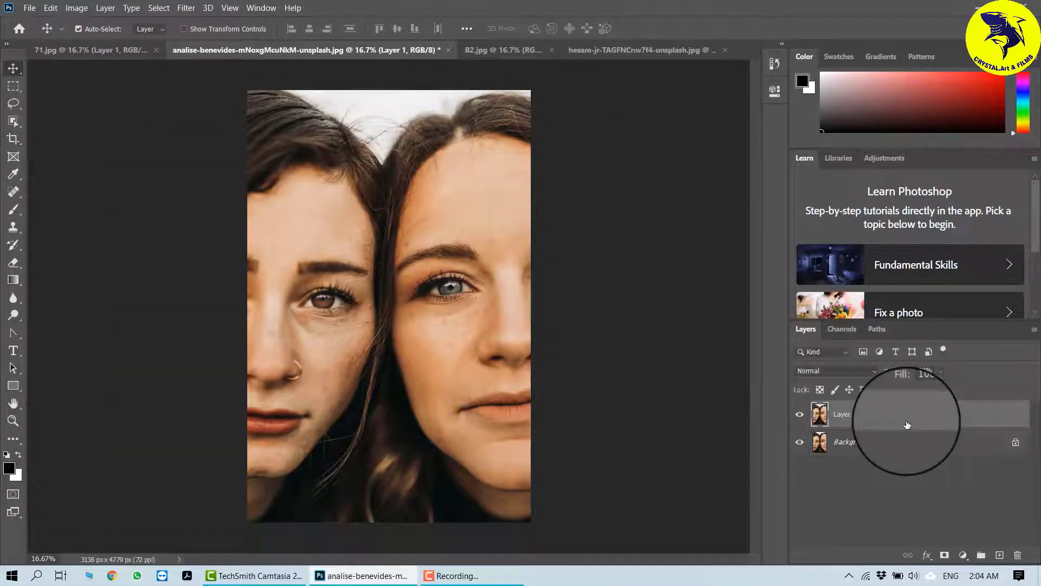
click(186, 7)
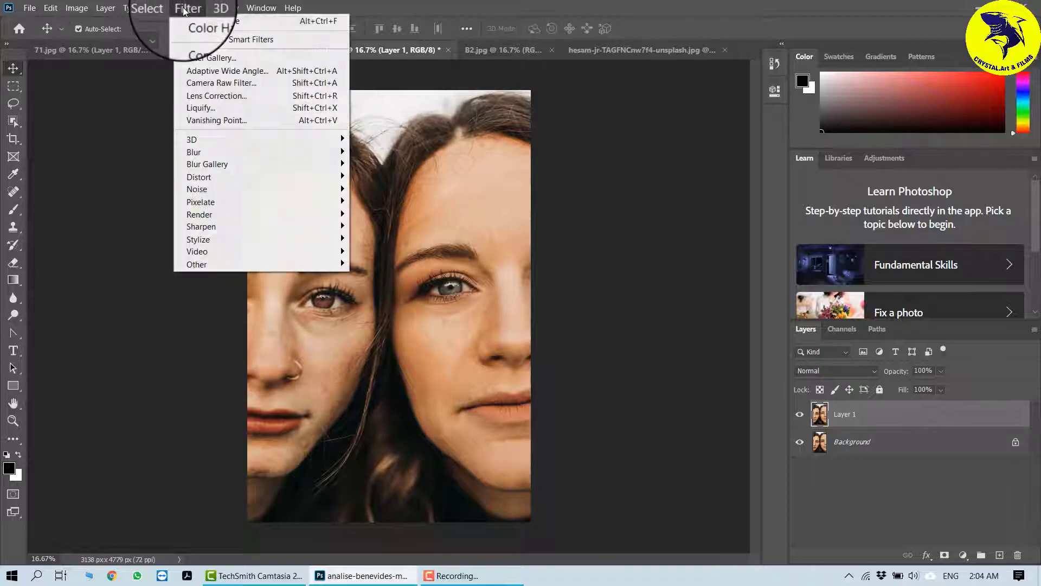
mouse_move(313, 200)
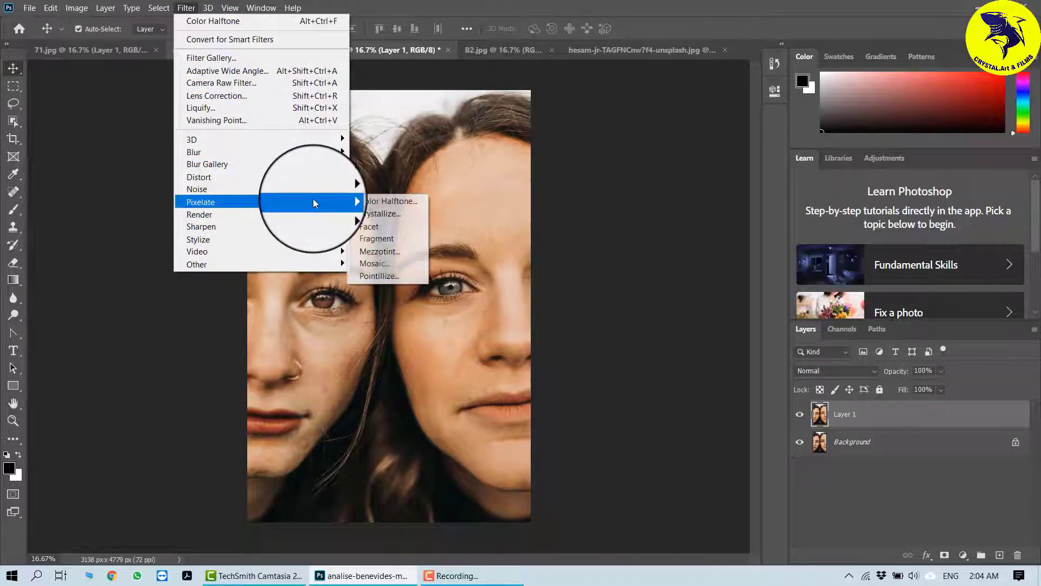
click(400, 215)
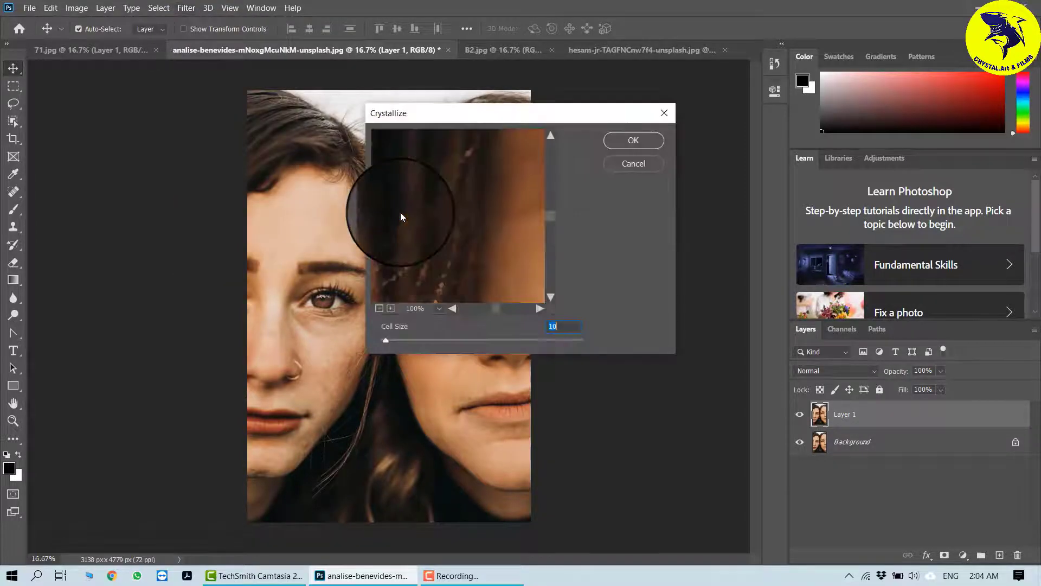
drag(386, 340, 399, 340)
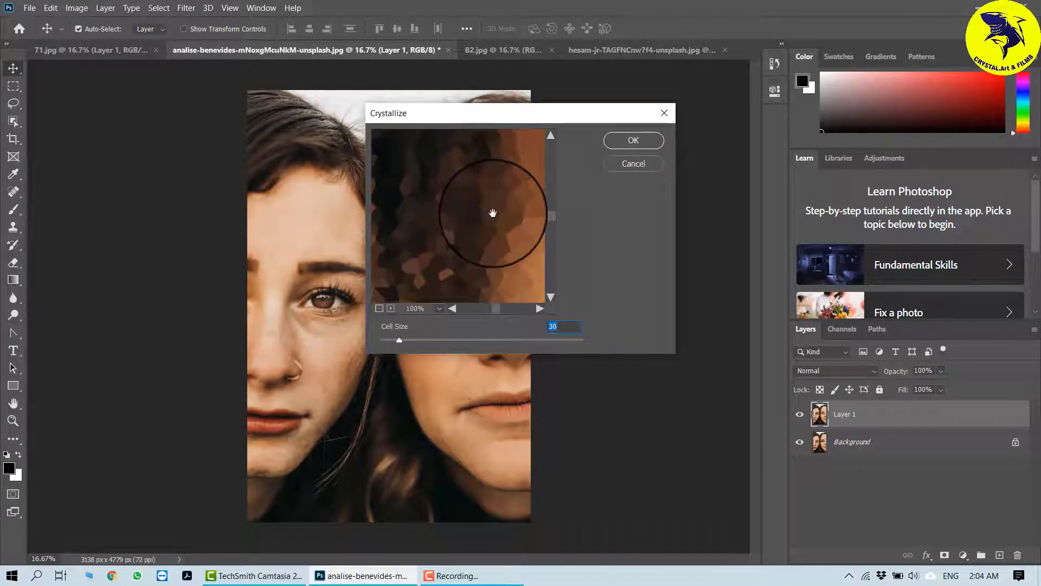
click(633, 140)
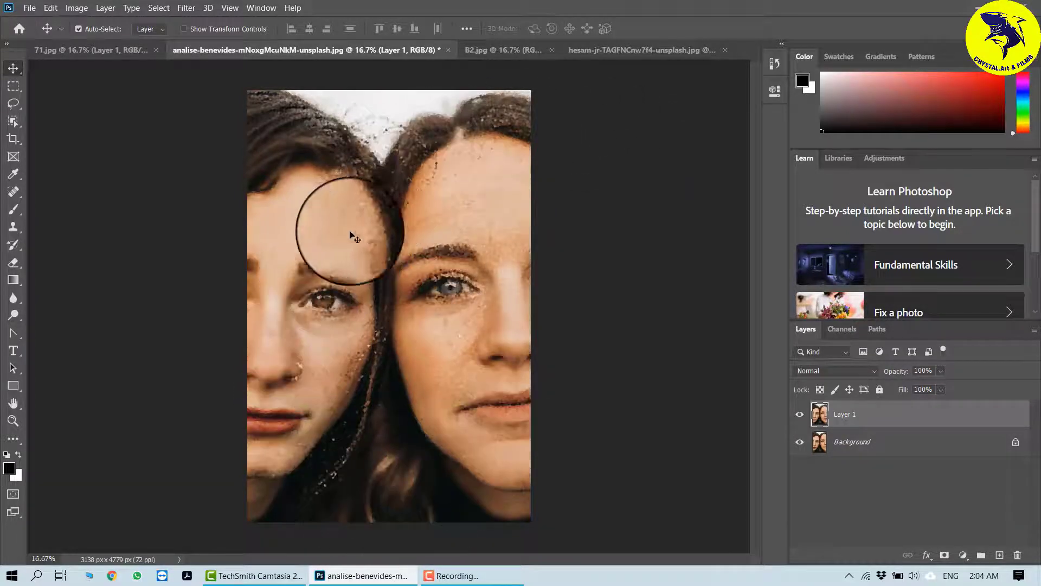
Step: Delete the crystallized layer and unlock the portrait's Background layer
key(ctrl+plus)
key(ctrl+plus)
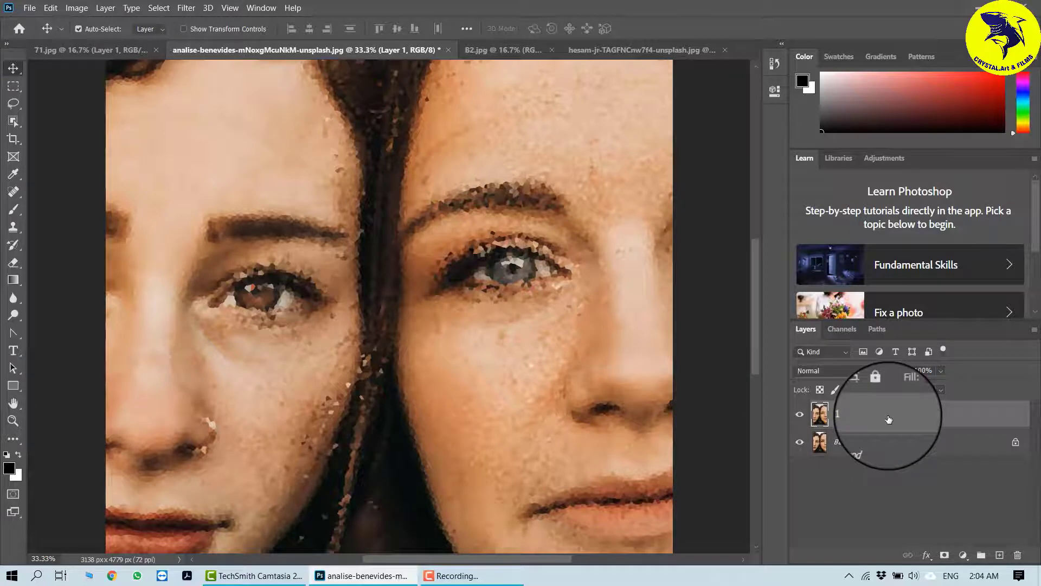
key(Delete)
click(1014, 415)
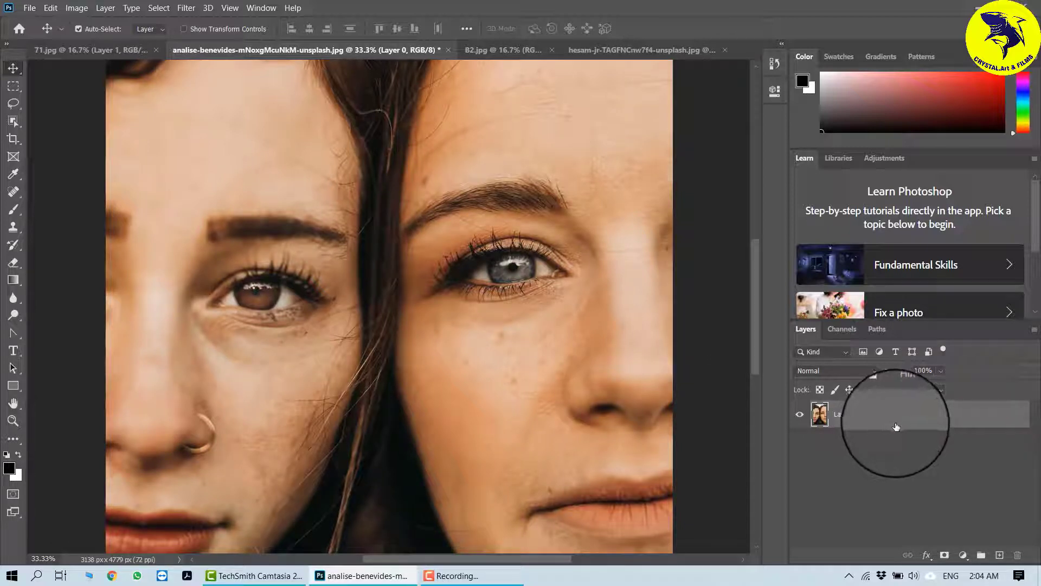
Step: Duplicate Layer 0 and convert the copy to a Smart Object
key(ctrl+j)
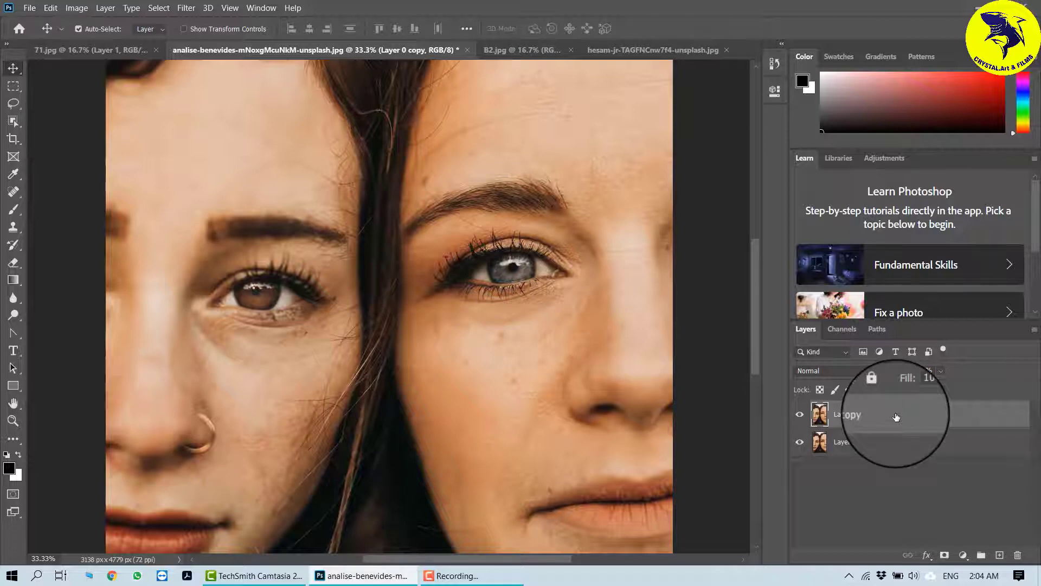
right_click(896, 417)
click(763, 178)
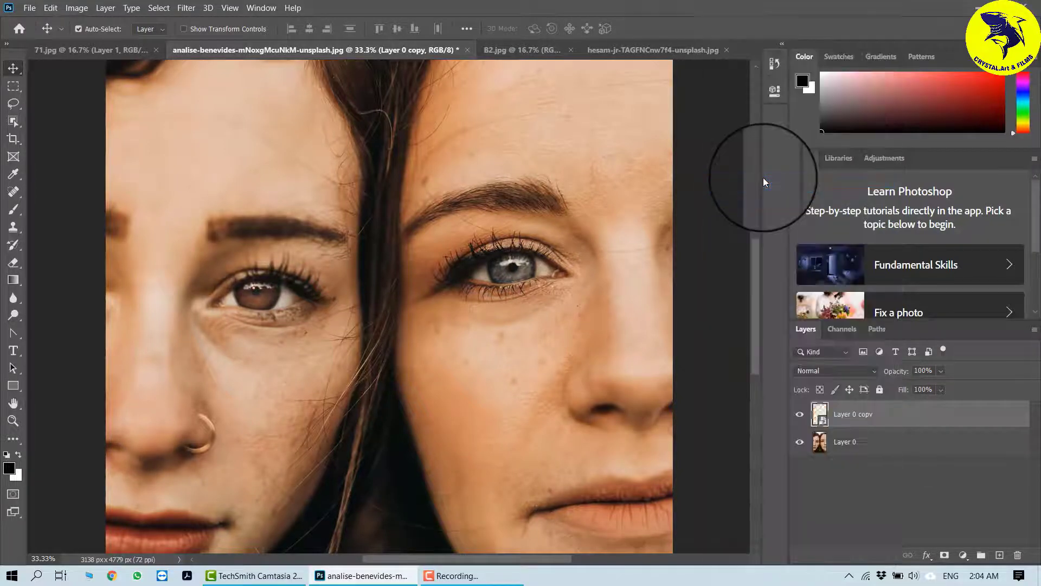
Step: Apply Crystallize with a cell size of 119 as a smart filter on Layer 0 copy
click(186, 8)
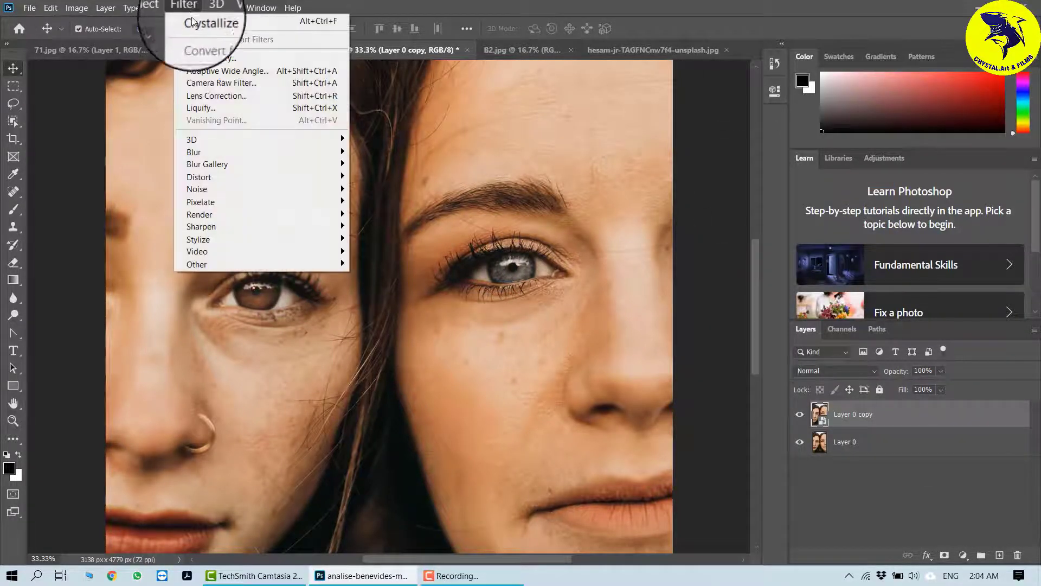
mouse_move(331, 201)
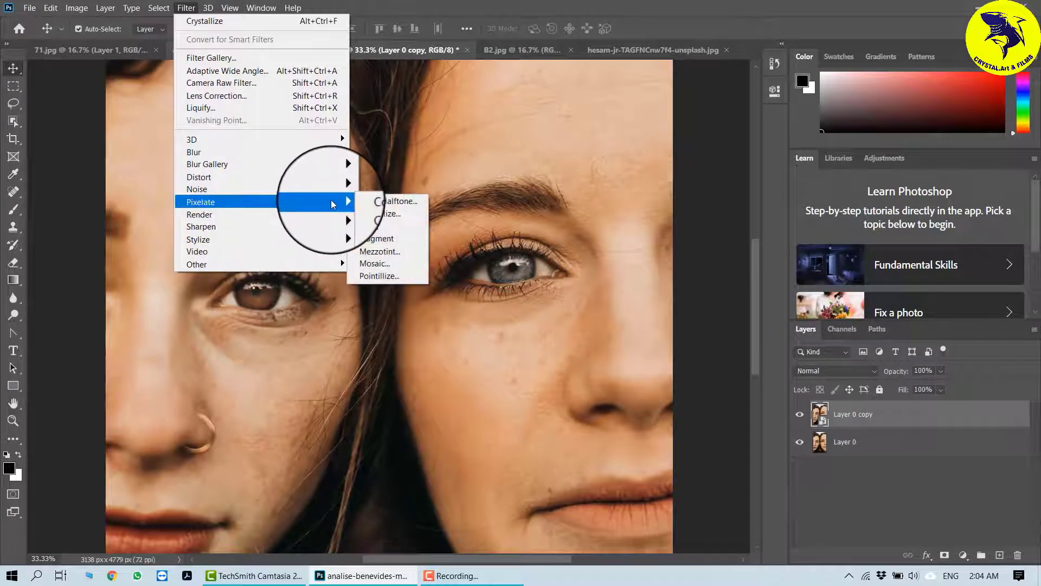
click(386, 215)
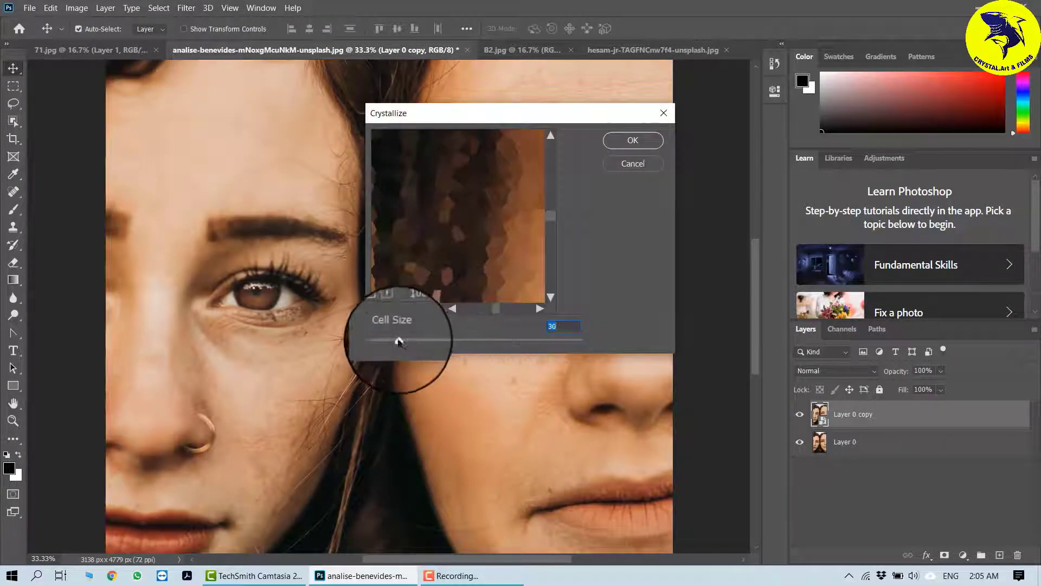
click(630, 141)
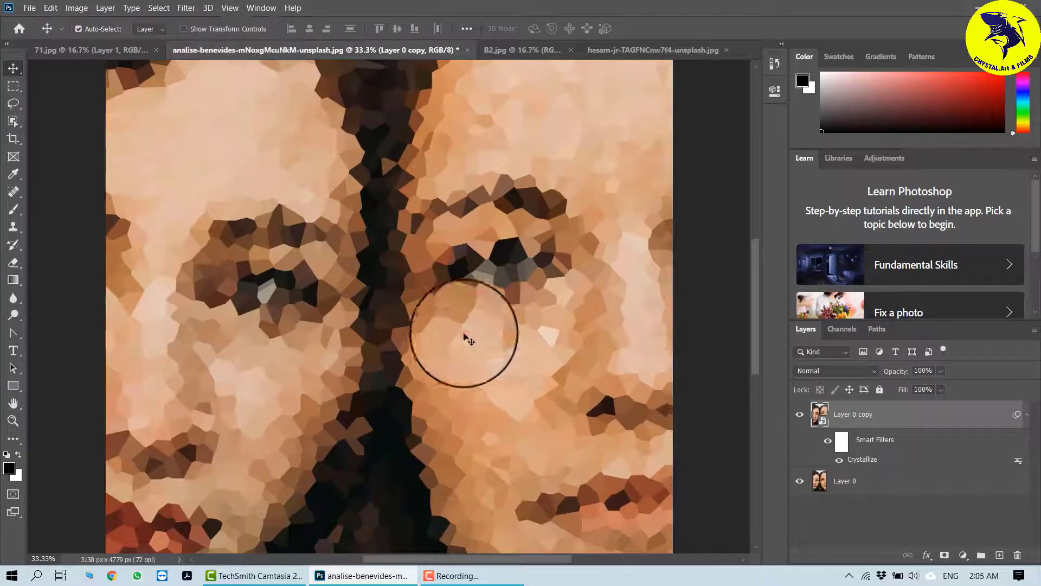
Step: Reopen the Crystallize smart filter and reduce its cell size
double_click(866, 460)
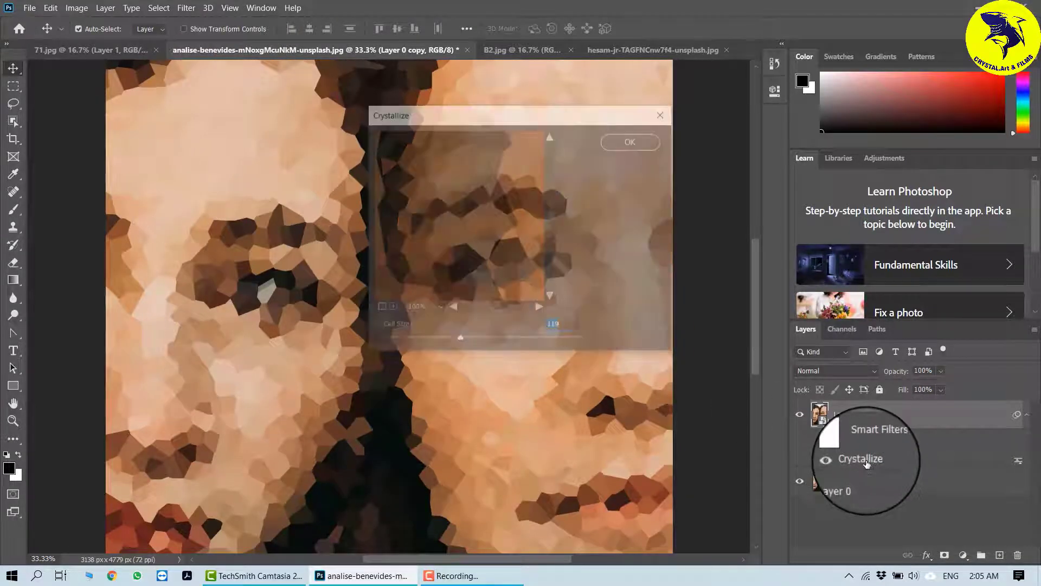
drag(459, 341, 413, 341)
click(623, 144)
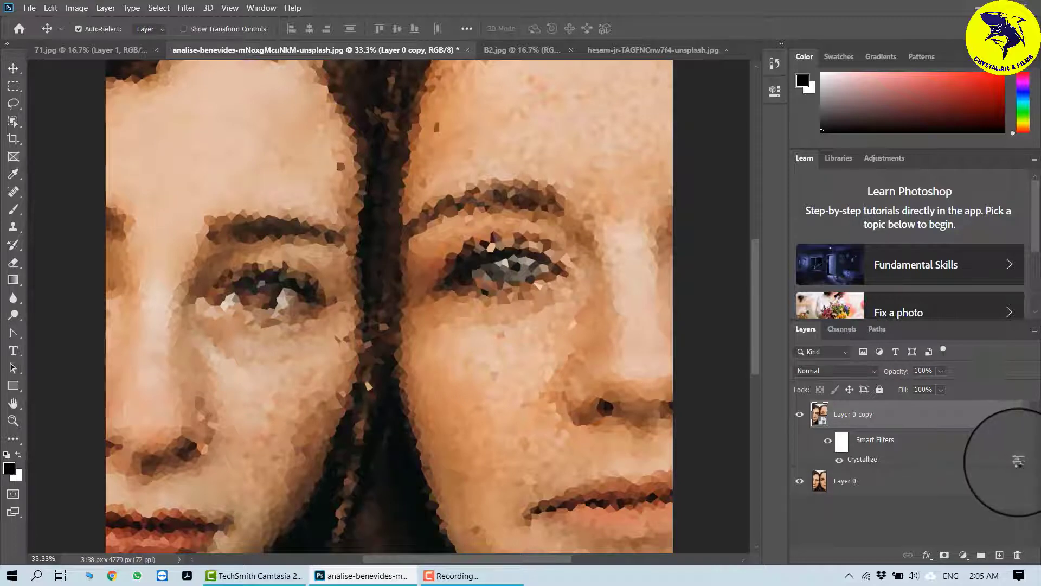
Step: Open the Crystallize smart filter's blending options and try the Screen, Multiply and Overlay blend modes
double_click(1019, 460)
click(526, 123)
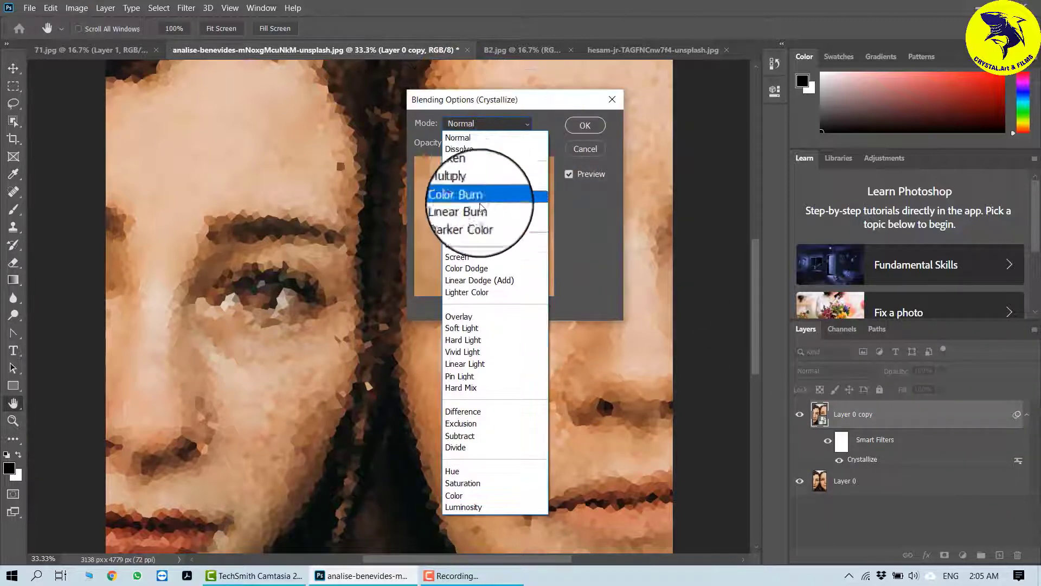
click(471, 257)
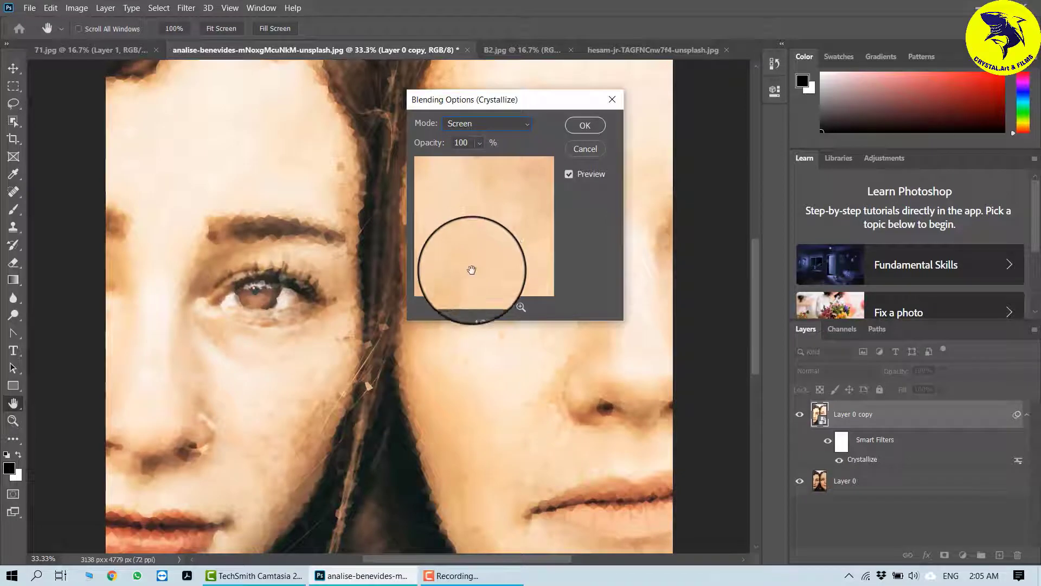
click(522, 123)
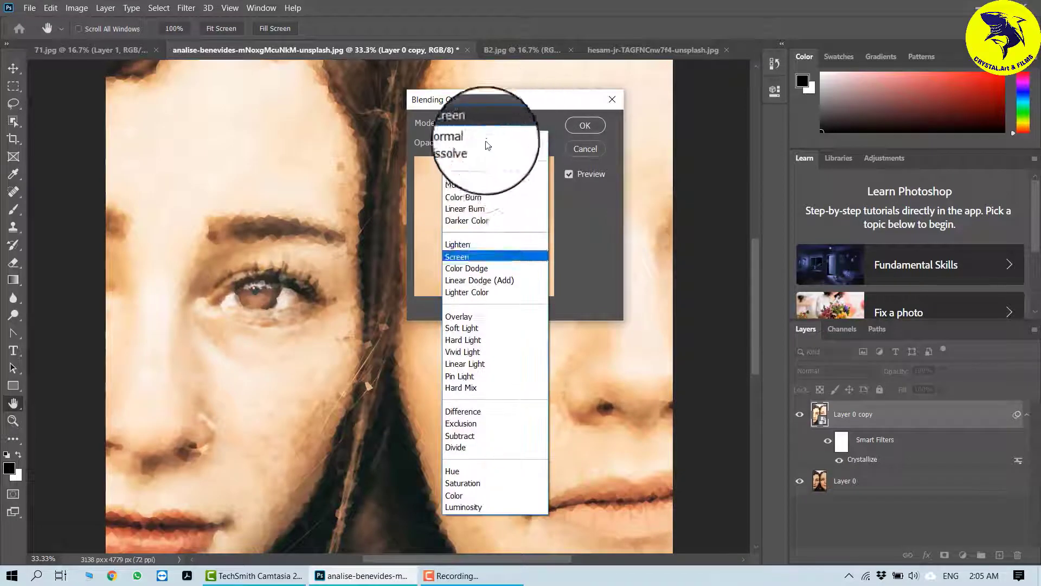
click(467, 185)
click(522, 123)
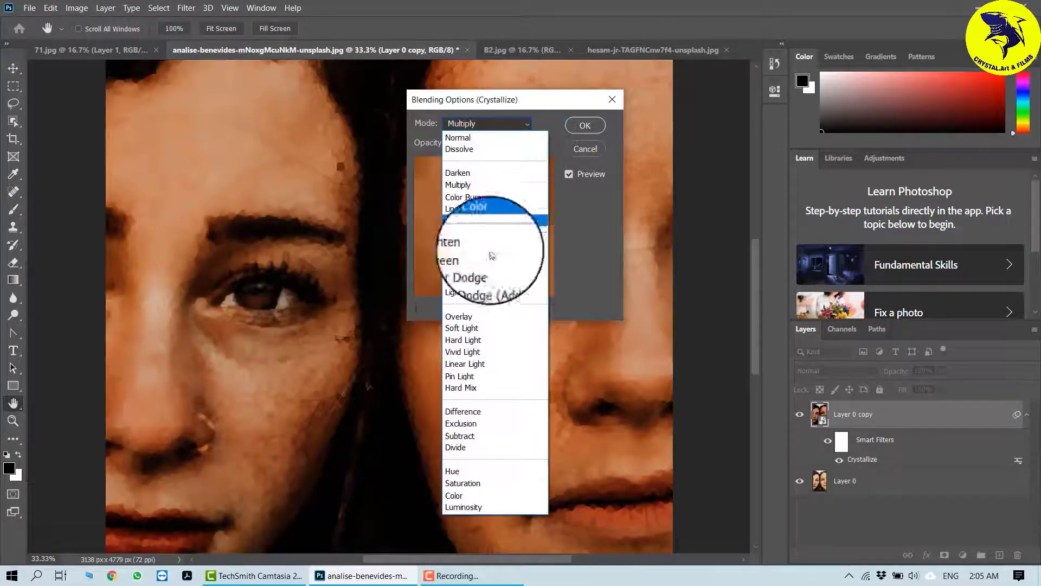
click(460, 316)
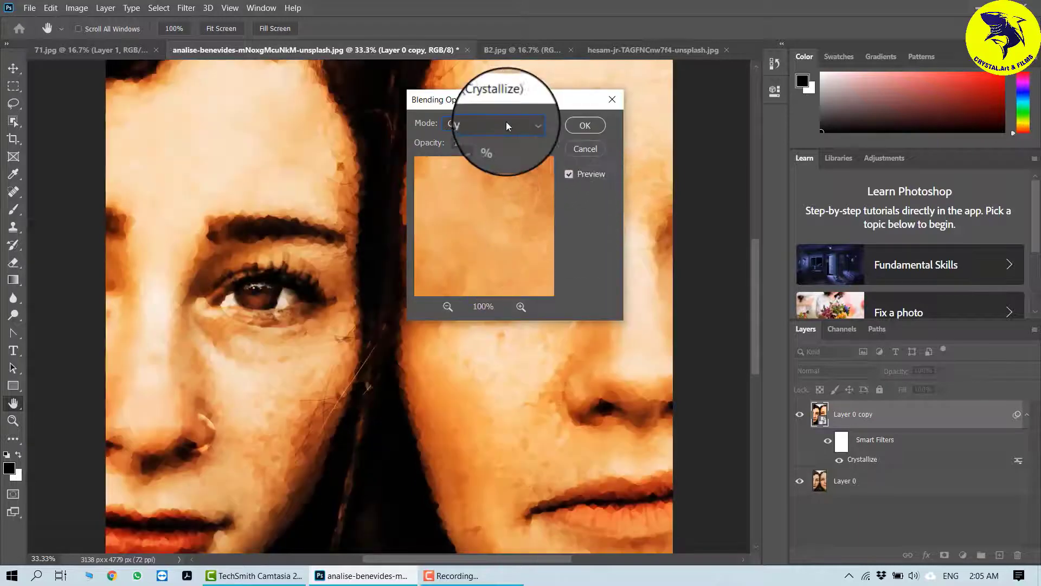
Step: Try Color Dodge, then set the Crystallize filter's blend mode to Linear Dodge (Add)
click(507, 124)
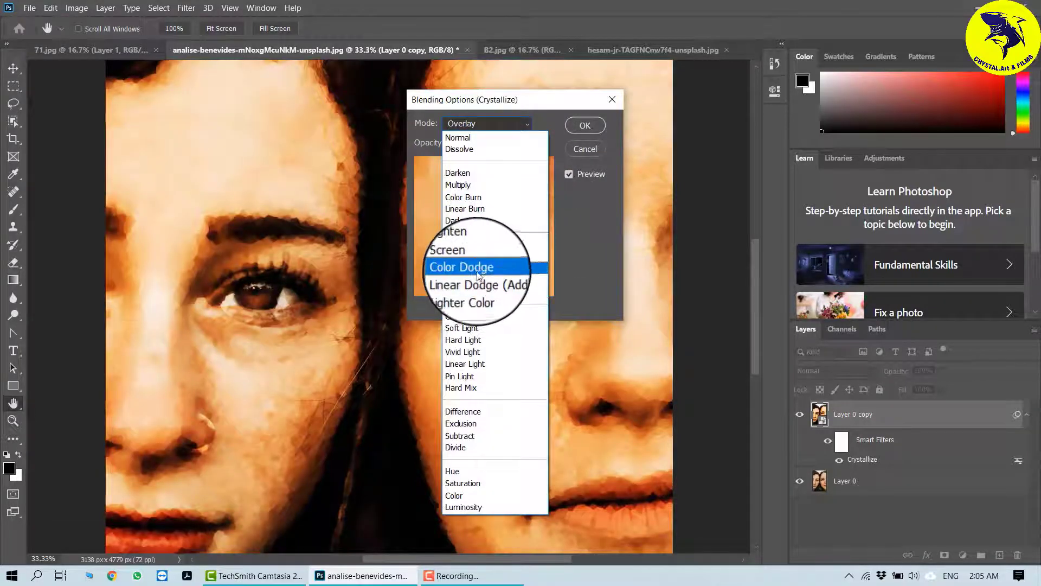
click(477, 271)
click(522, 126)
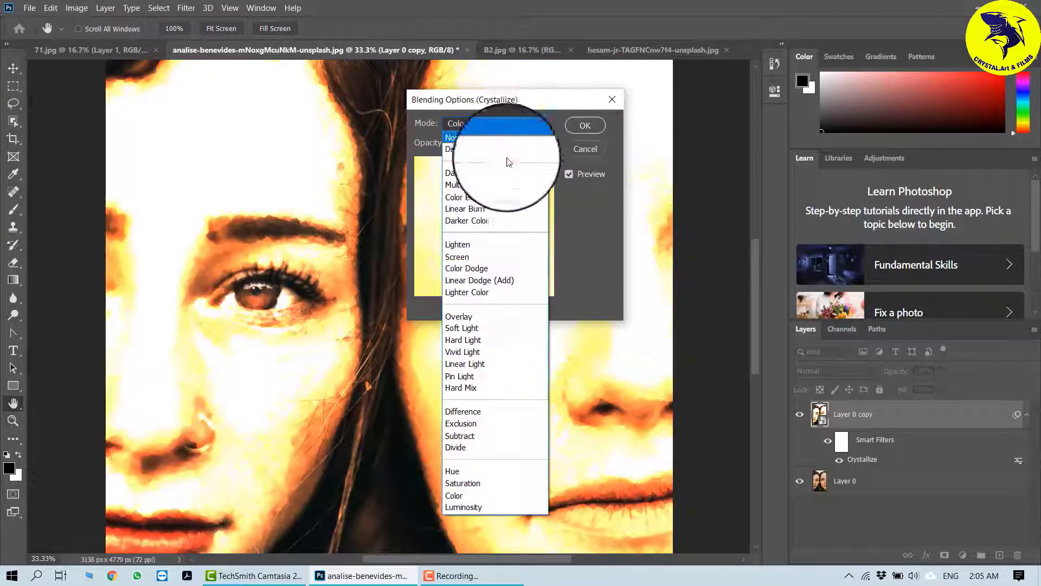
click(476, 279)
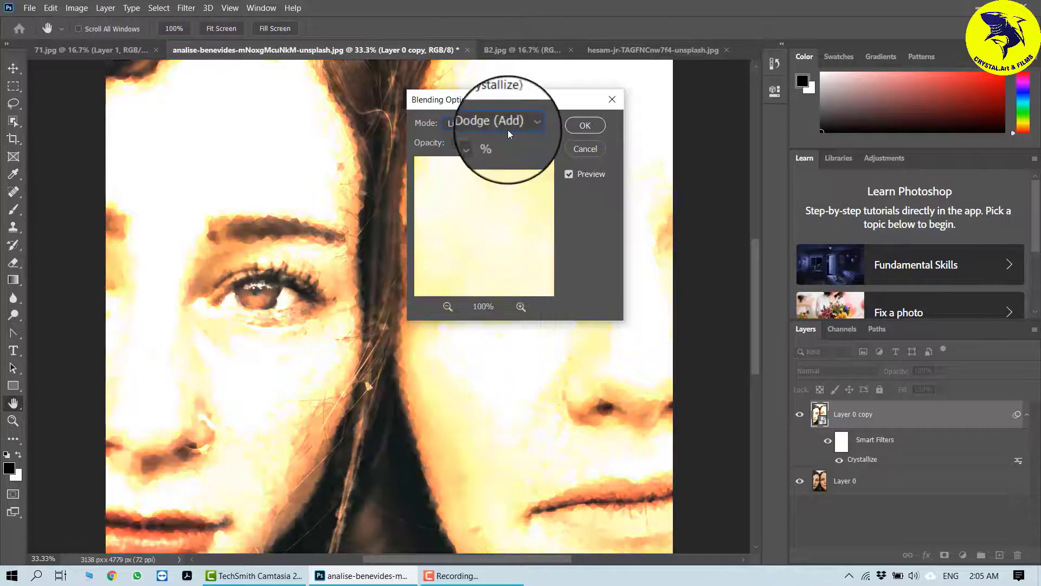
Step: Lower the Crystallize filter's opacity to 43% and confirm the blending options
click(481, 143)
drag(491, 159, 459, 160)
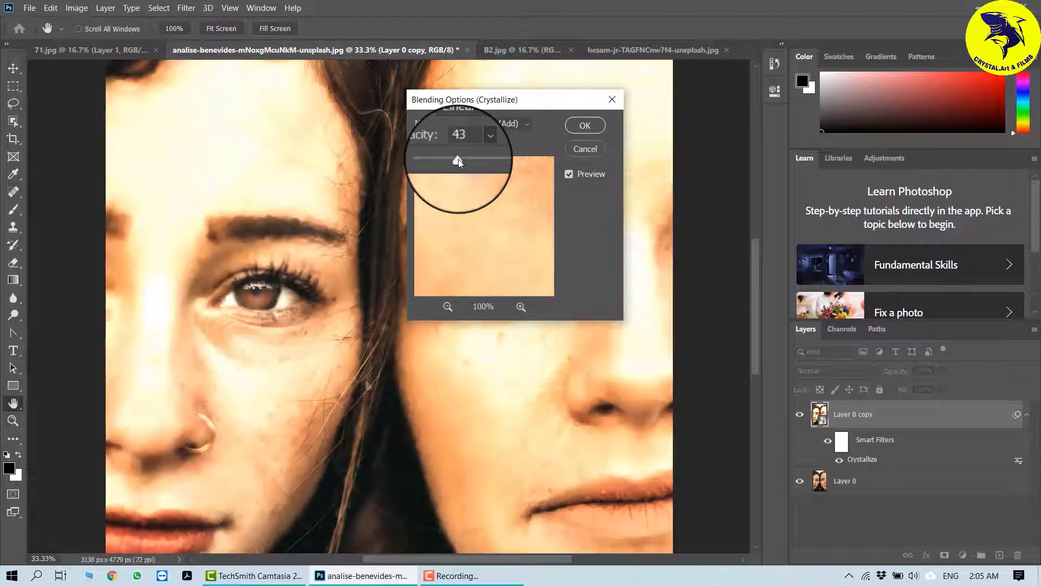
click(585, 125)
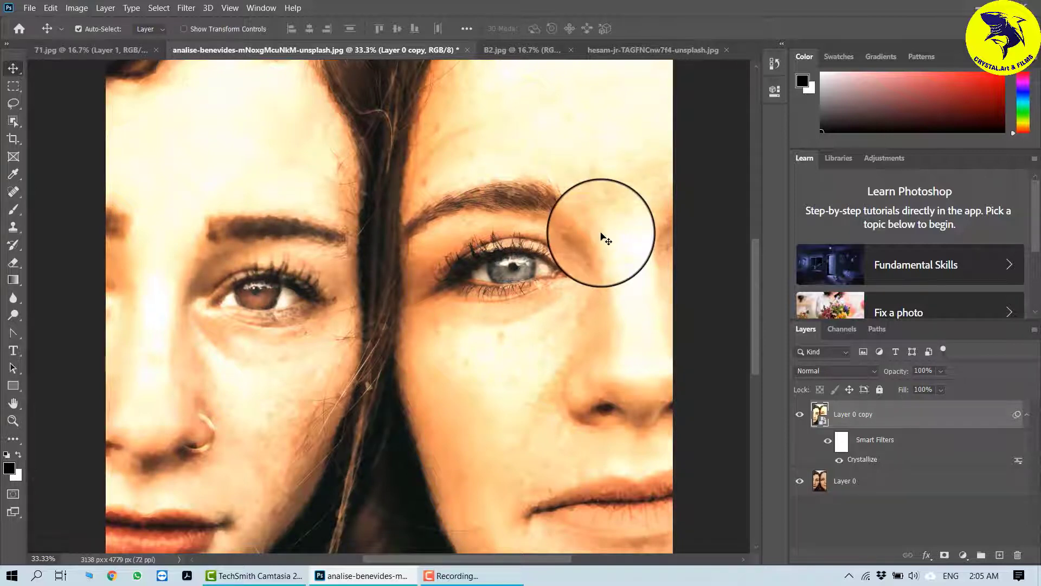
Step: Switch to the B2.jpg landscape document and duplicate its Background layer
click(532, 50)
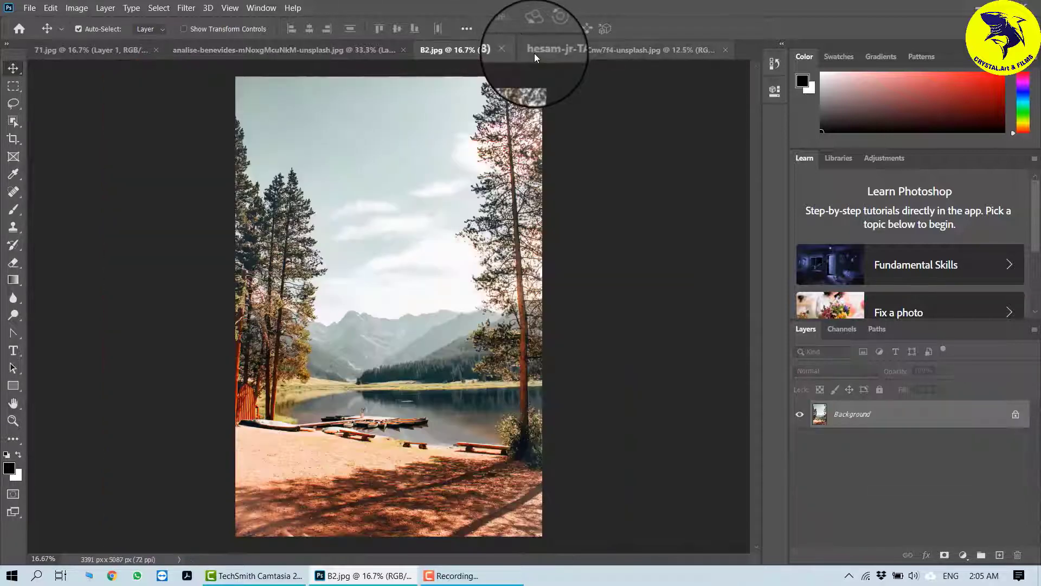
key(ctrl+j)
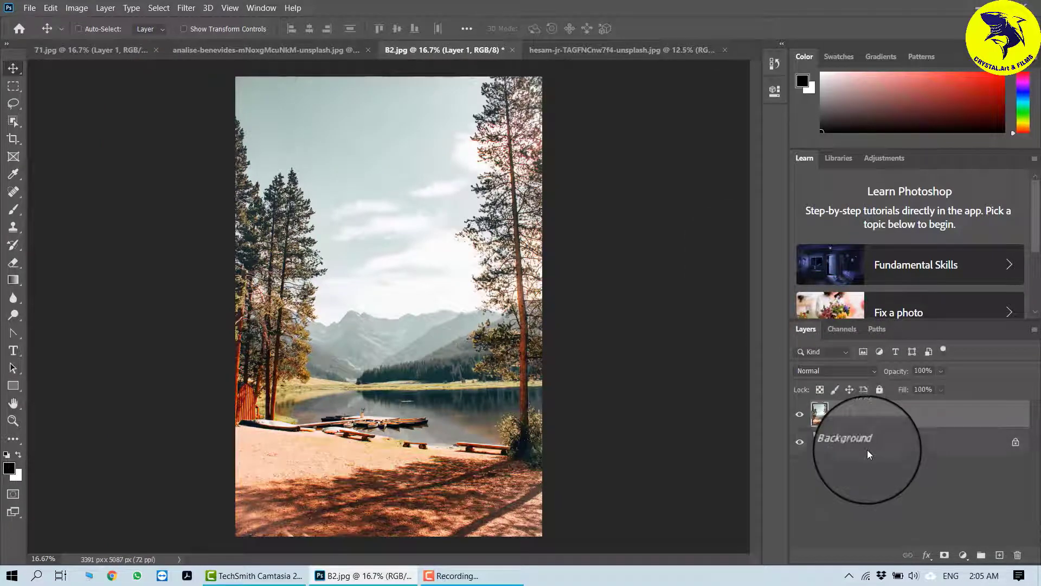
Step: Apply the Pixelate Facet filter to the duplicated Layer 1
click(186, 7)
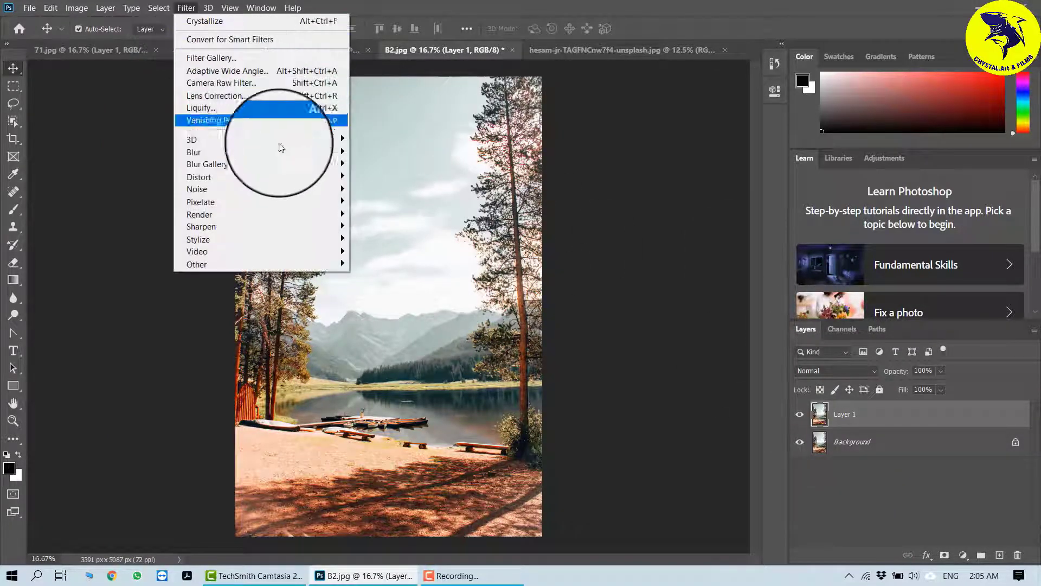
mouse_move(288, 202)
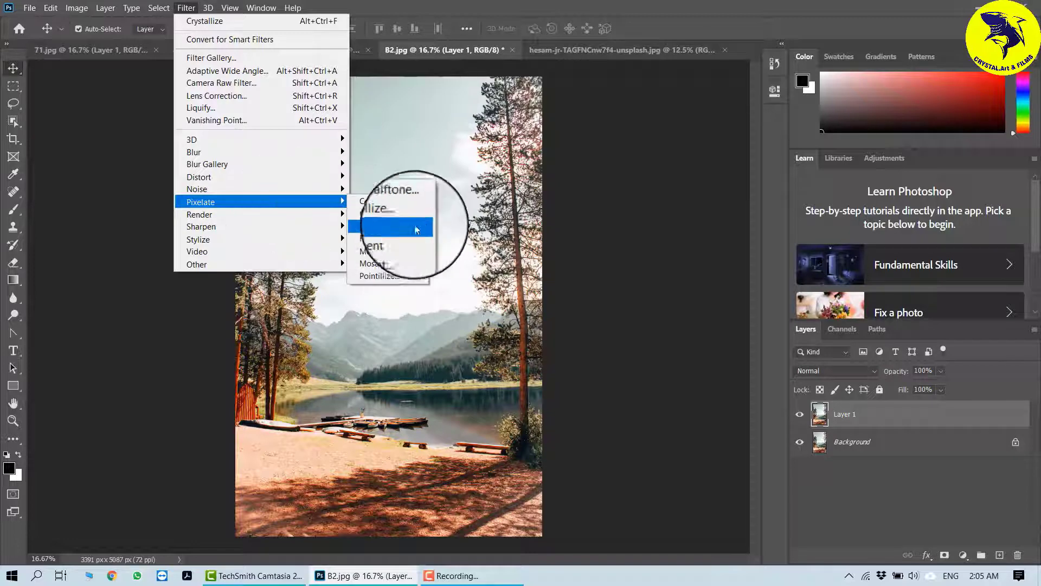
click(410, 227)
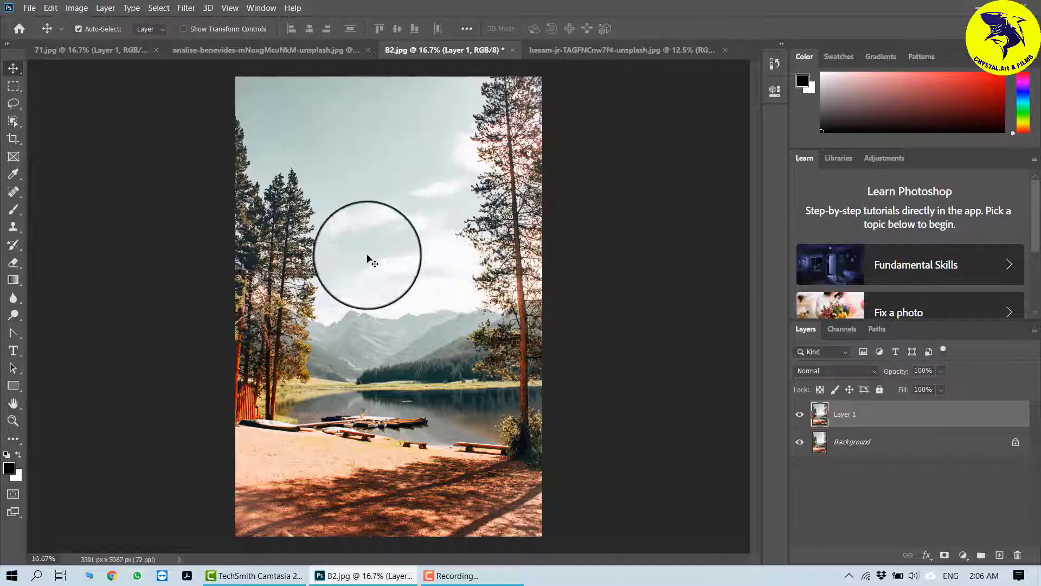
Step: Zoom into the trees and toggle Layer 1's visibility to compare the faceted result with the original
key(ctrl+plus)
key(ctrl+plus)
key(ctrl+plus)
key(ctrl+plus)
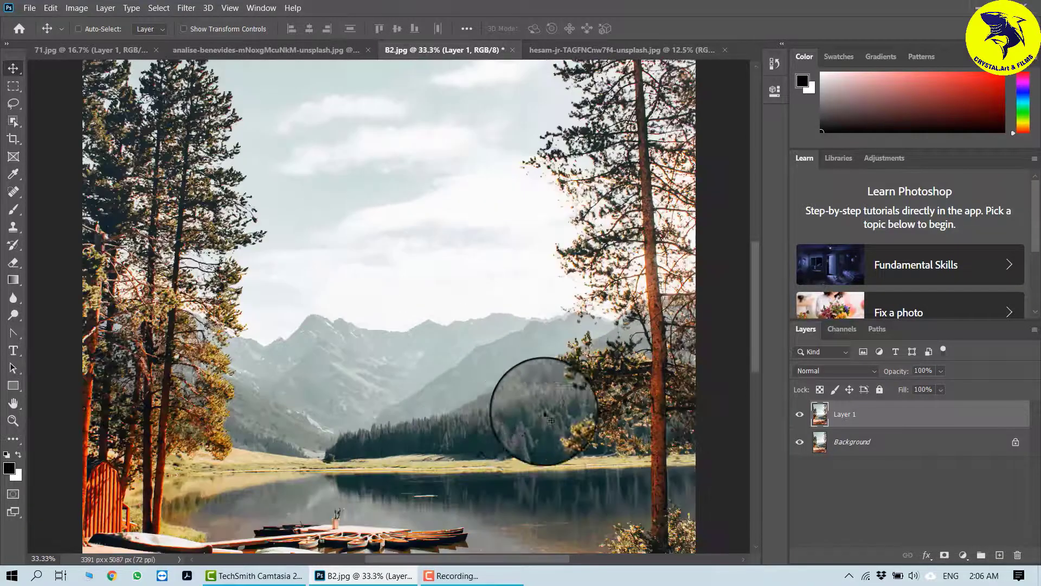
drag(638, 395, 411, 328)
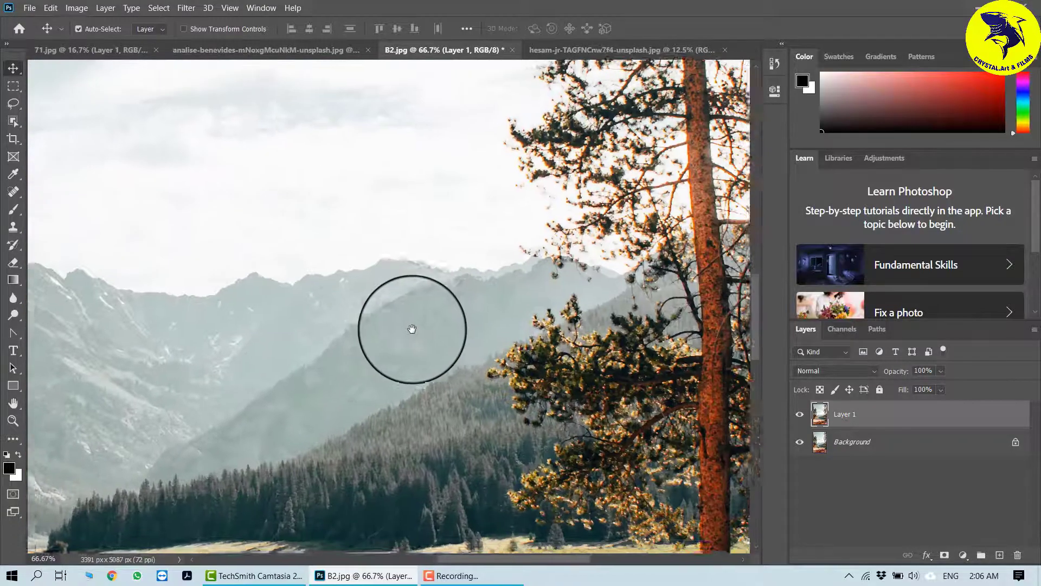
key(ctrl+plus)
key(ctrl+plus)
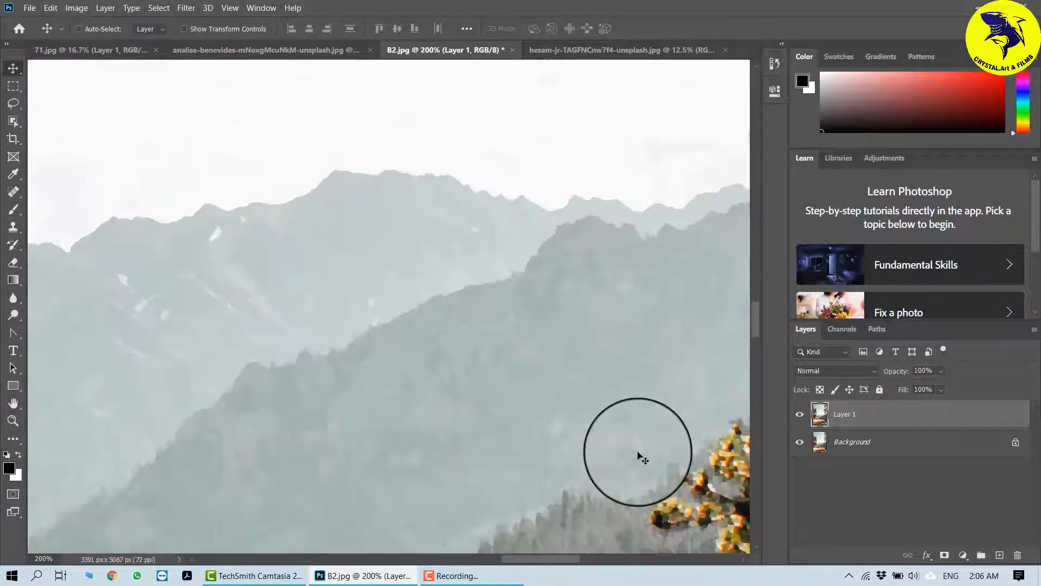
drag(624, 443, 179, 271)
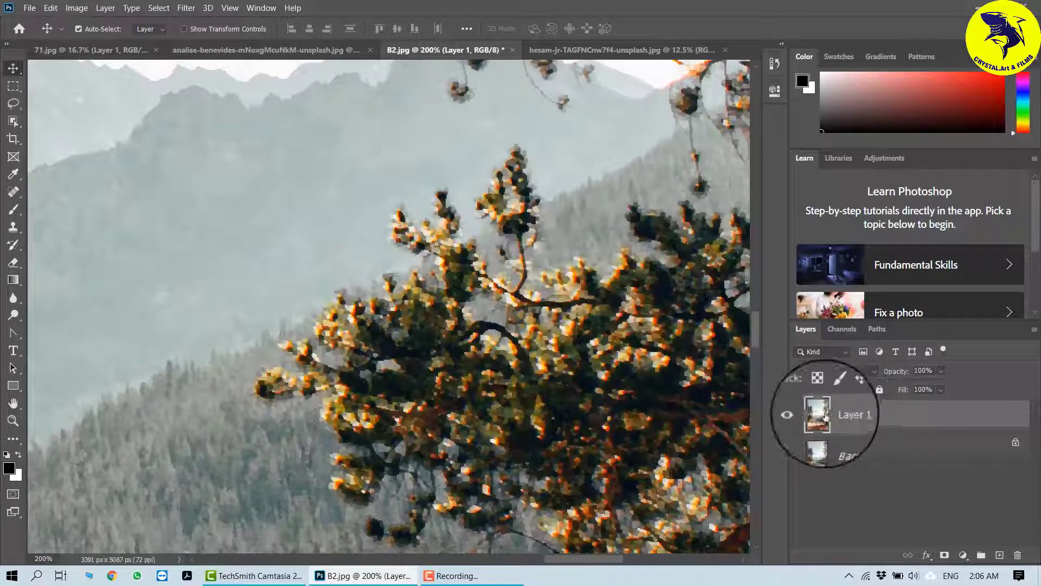
click(797, 417)
click(798, 416)
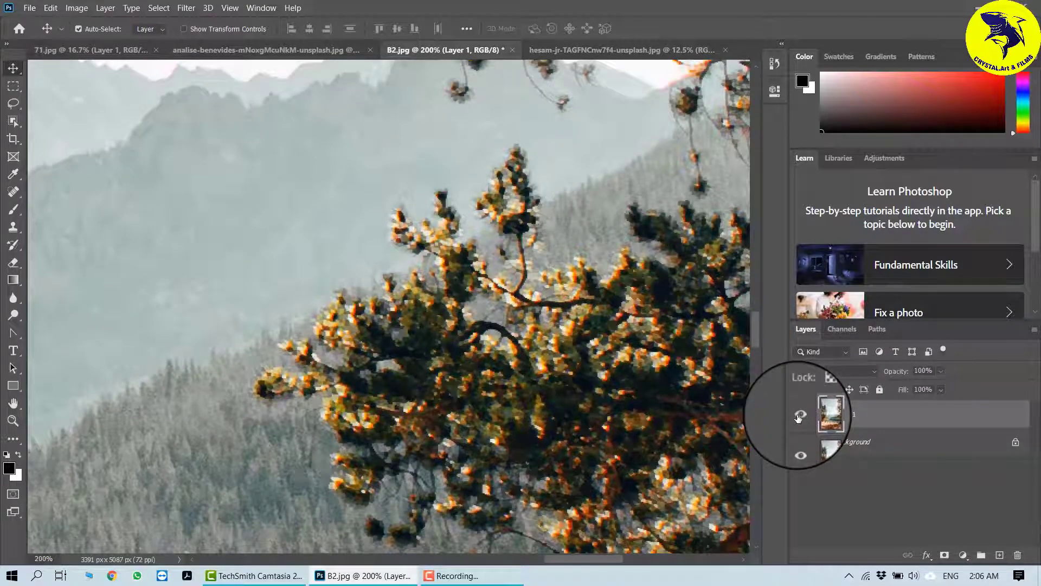
click(798, 417)
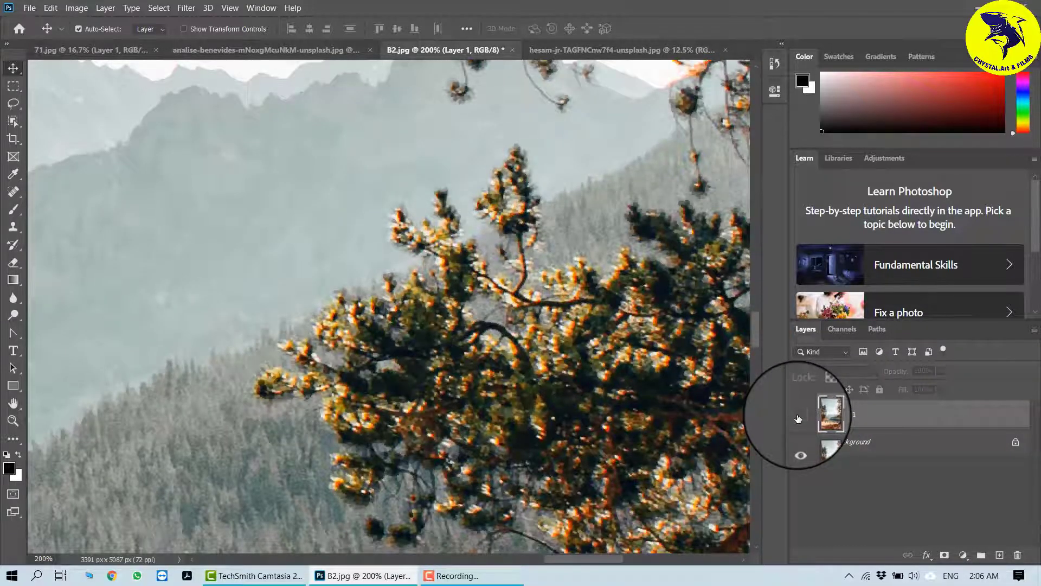
click(798, 417)
click(798, 416)
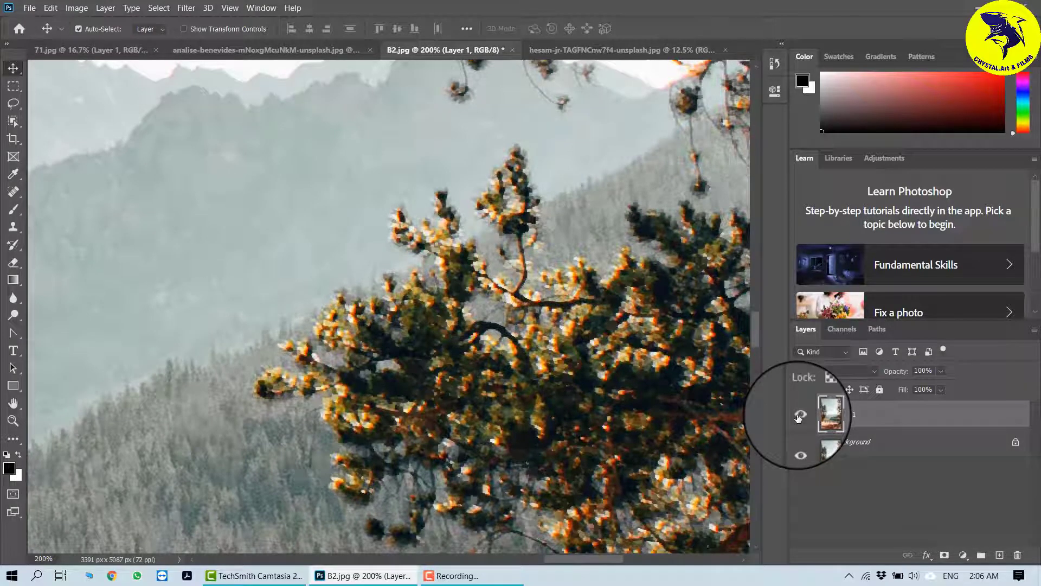
Step: Switch to the hesam-jr portrait document and duplicate its Background layer
click(609, 53)
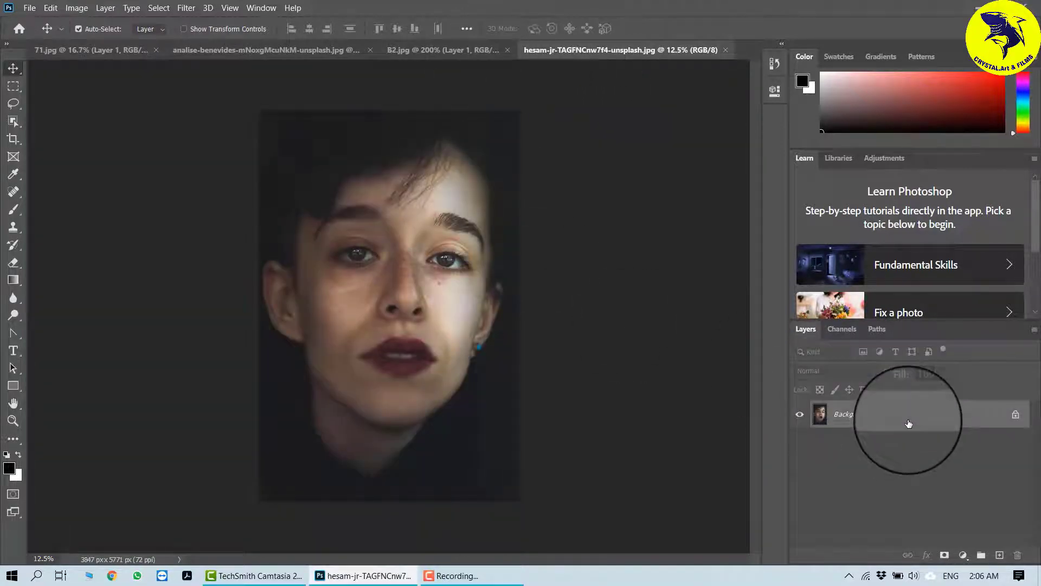
key(ctrl+j)
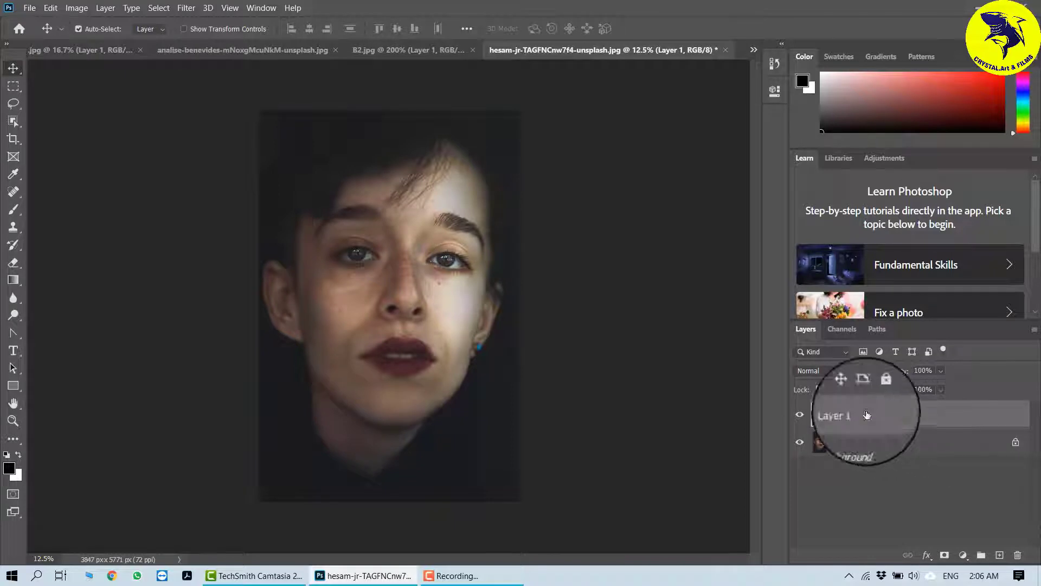
Step: Apply the Pixelate Fragment filter to the duplicated Layer 1
click(184, 8)
mouse_move(303, 206)
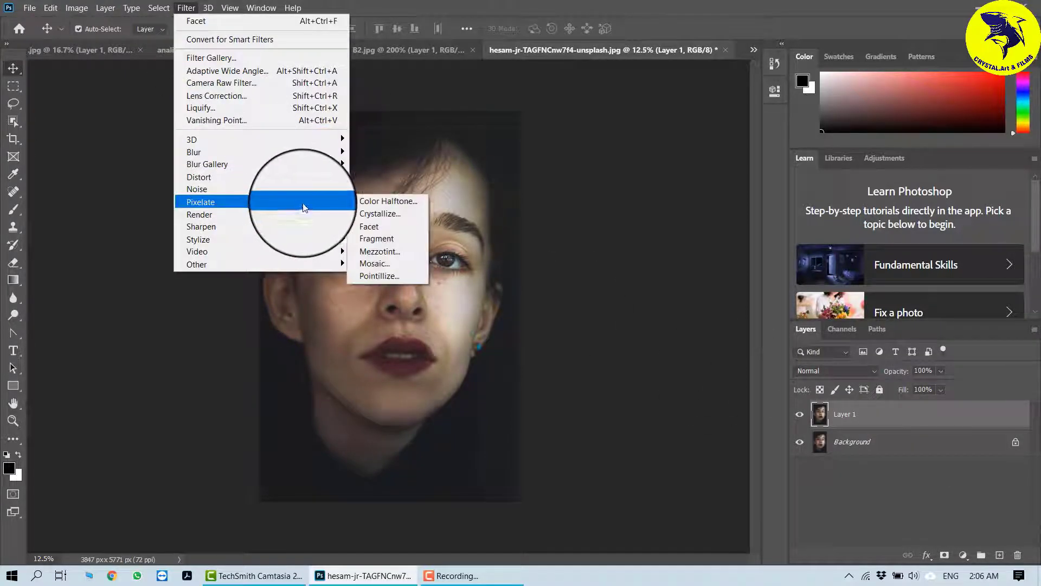
click(412, 239)
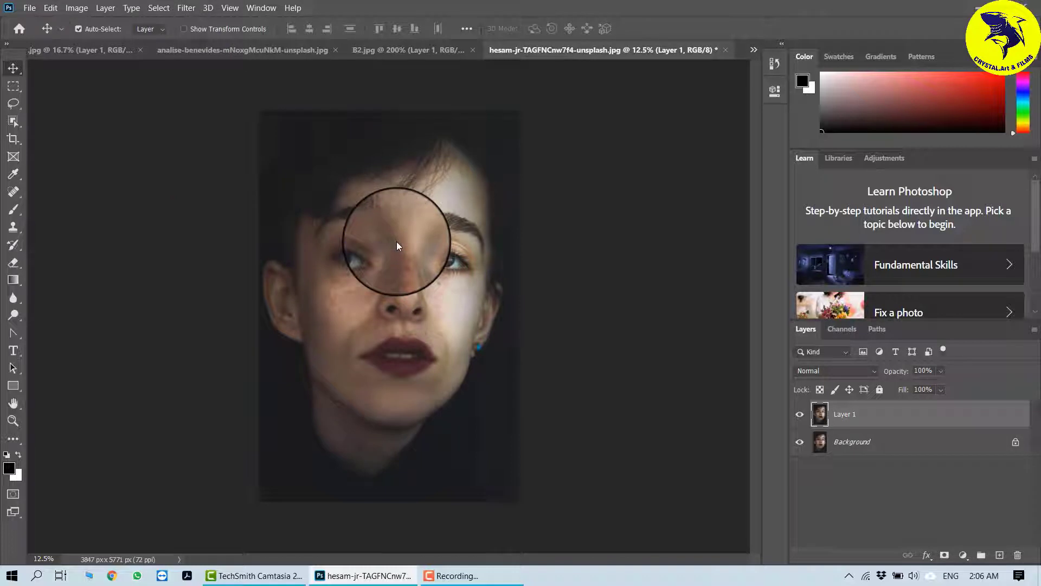
Step: Zoom into the face and reapply the Fragment filter to Layer 1 several more times
scroll(420, 306, up, 5)
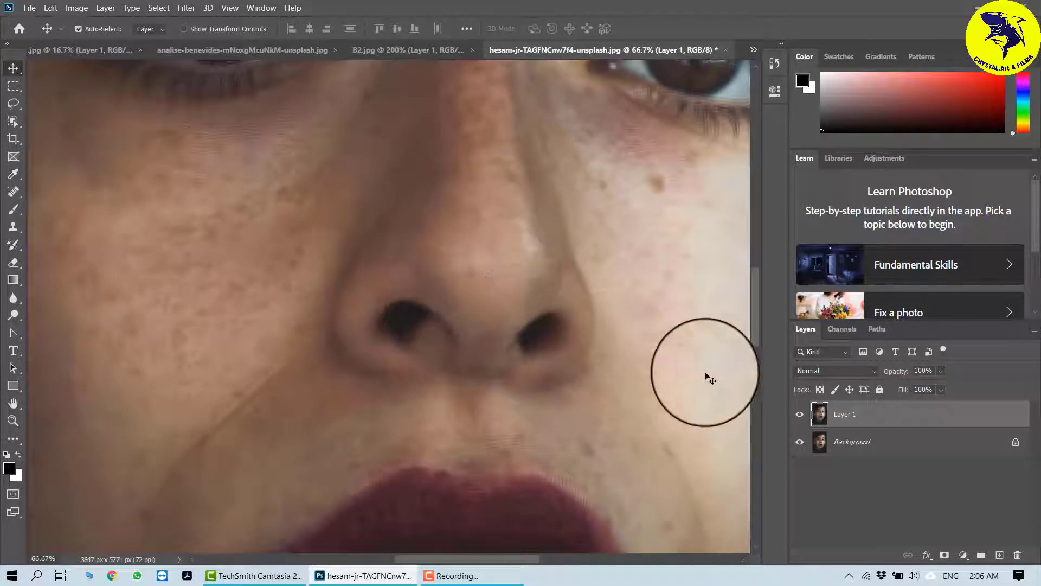
click(801, 416)
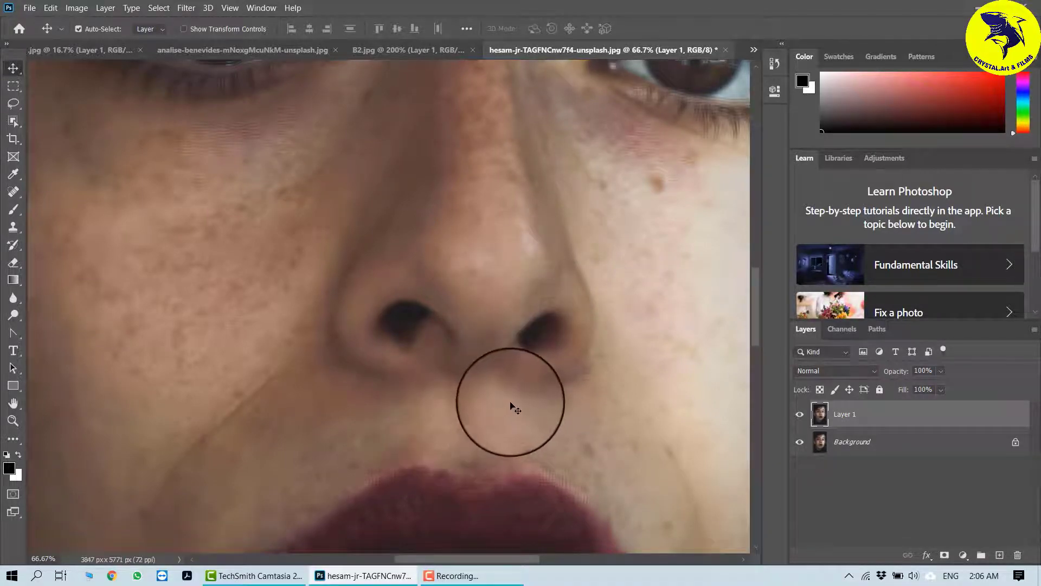
click(184, 9)
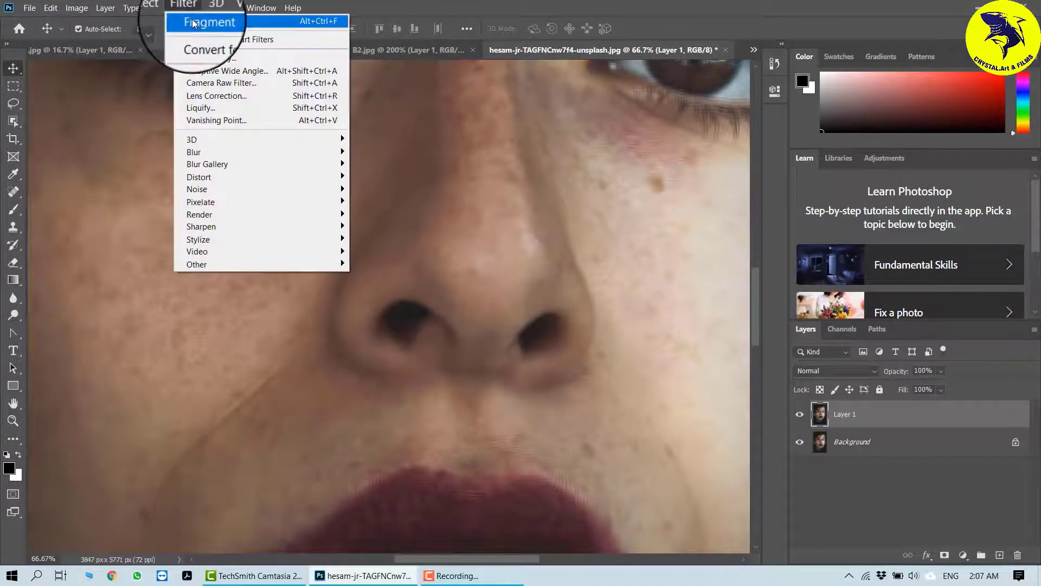
click(186, 9)
click(187, 8)
click(186, 20)
click(193, 7)
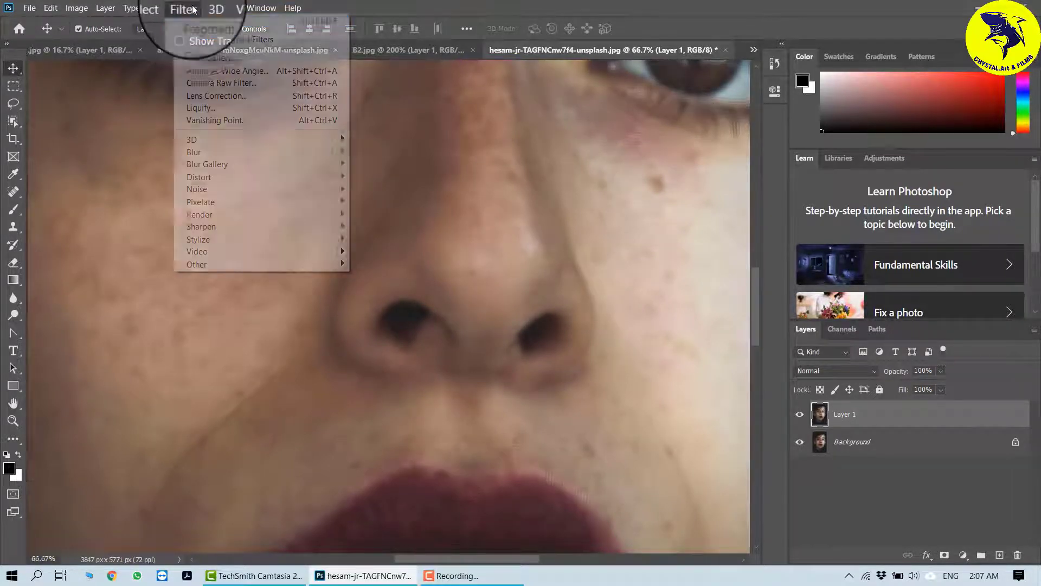
click(200, 20)
click(193, 10)
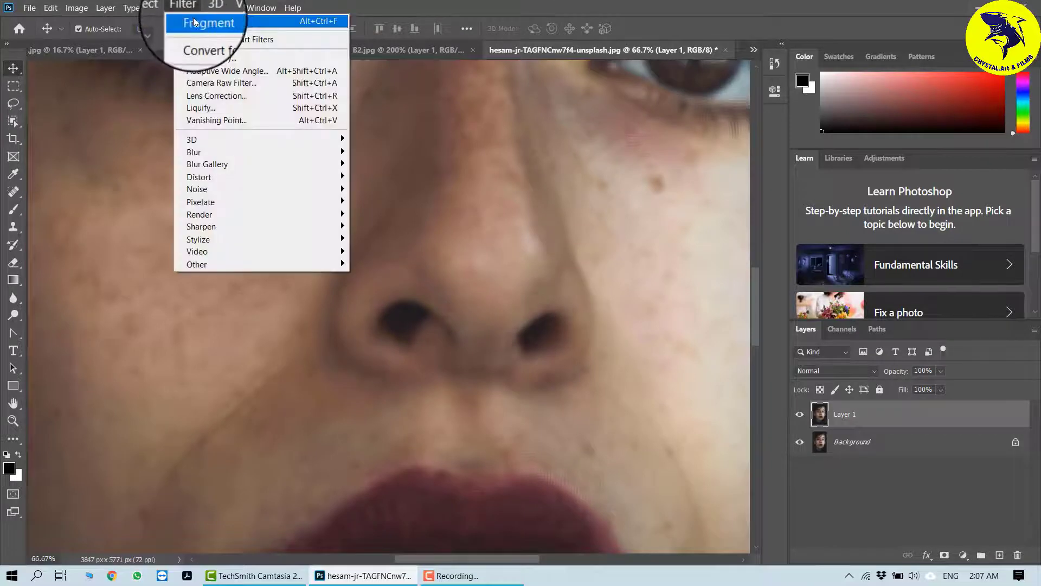
click(195, 20)
click(187, 8)
click(195, 22)
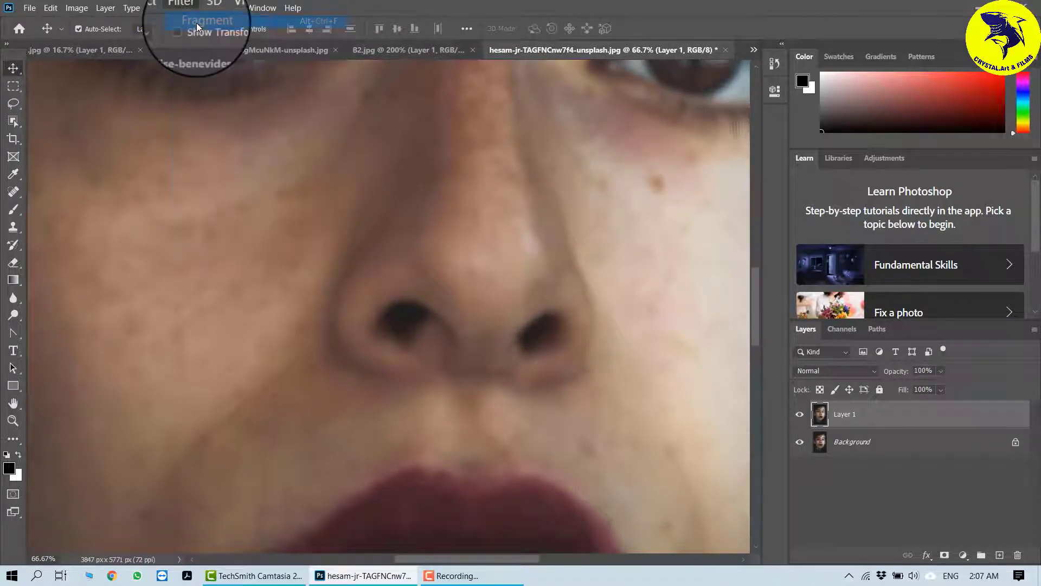
Step: Toggle Layer 1's visibility to compare with the original and zoom back out to the whole portrait
click(803, 417)
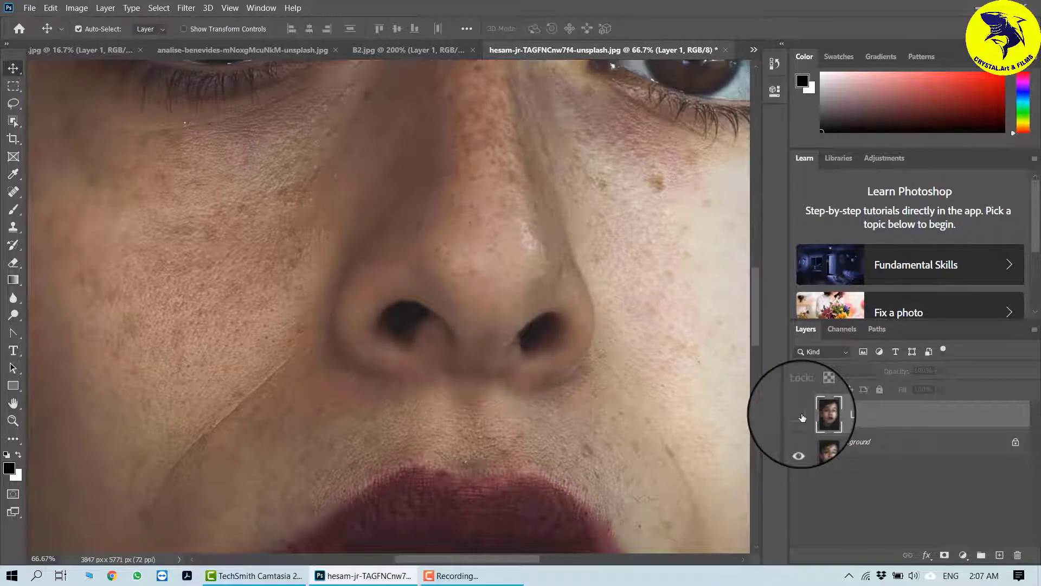
click(803, 416)
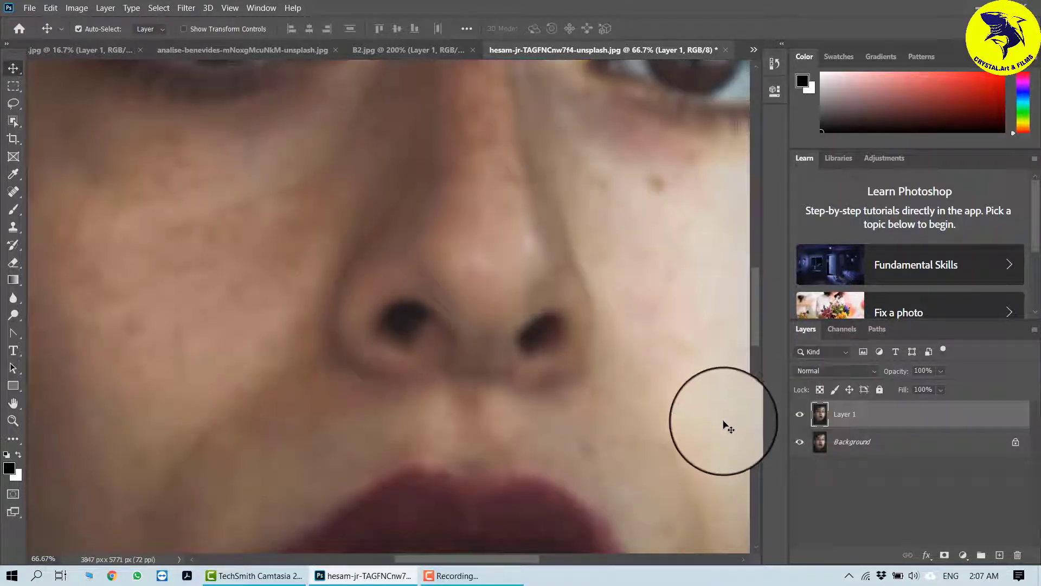
key(ctrl+minus)
key(ctrl+minus)
key(ctrl+minus)
key(ctrl+minus)
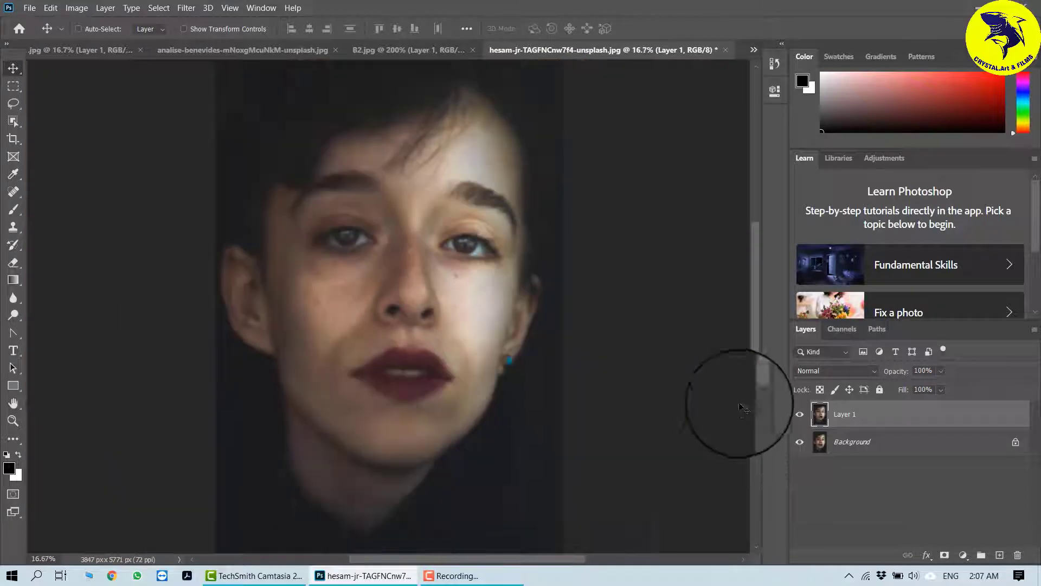
Step: Compare the fragmented portrait with the original by toggling Layer 1's visibility again
click(804, 416)
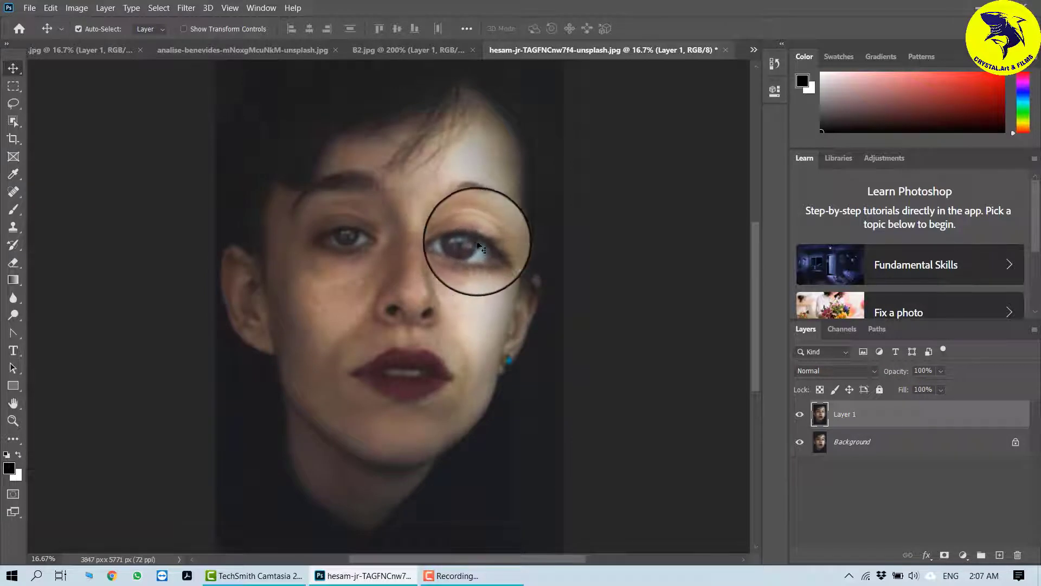
click(799, 415)
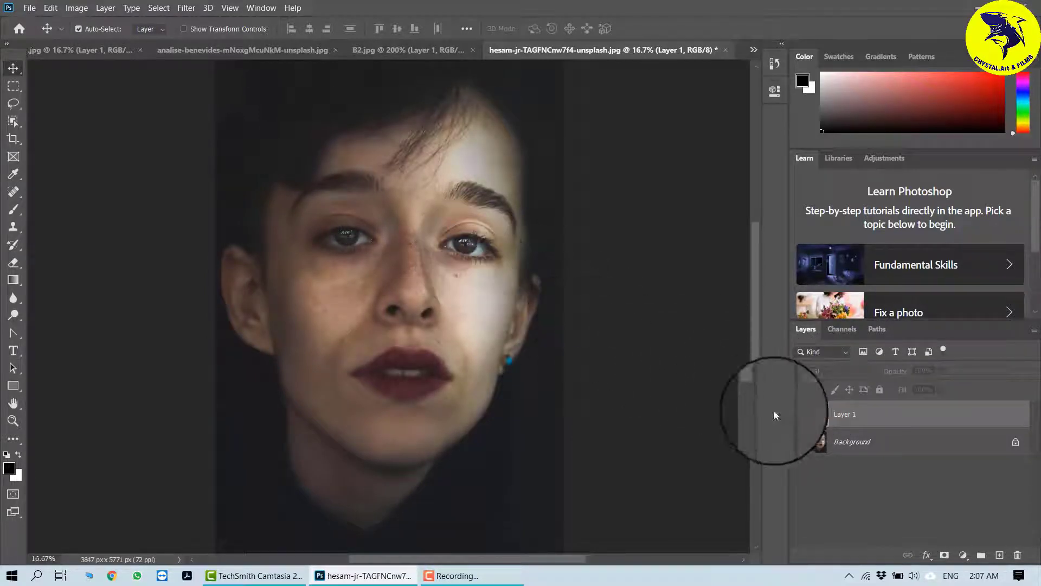
click(799, 415)
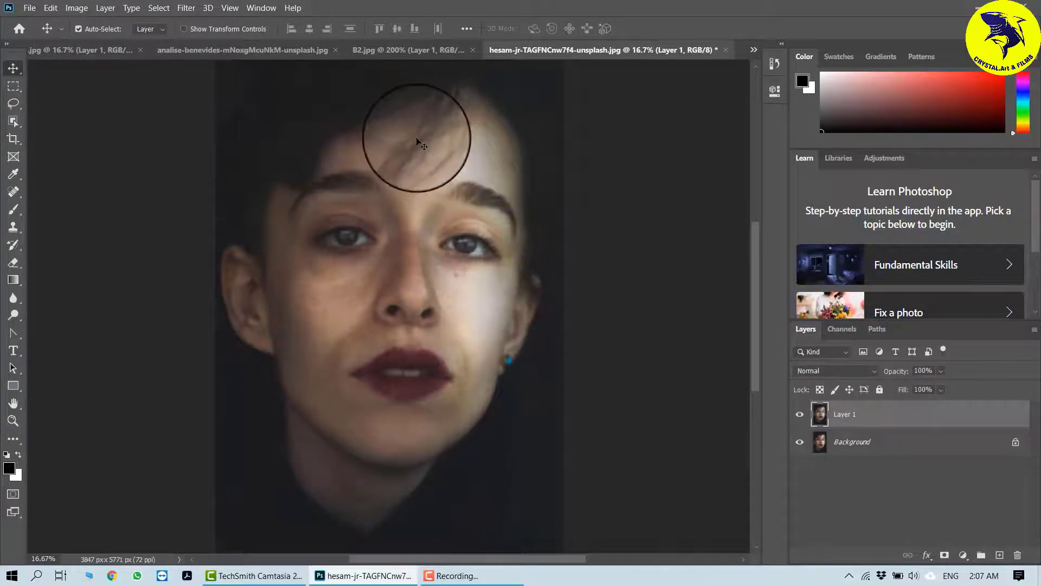
Step: Switch to the analise-benevides document, fit it on screen, and hide the Crystallize Layer 0 copy
click(387, 51)
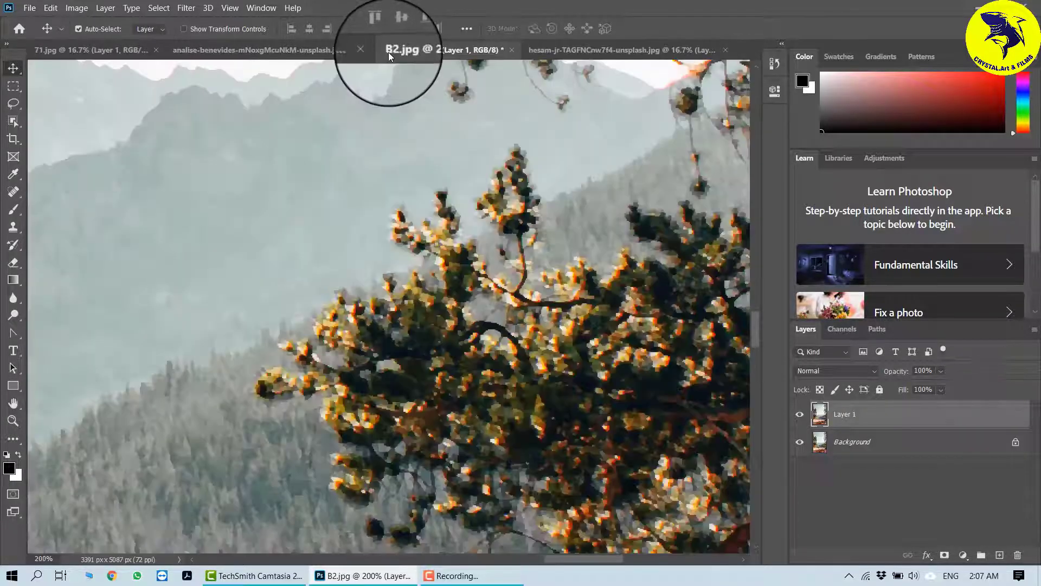
click(300, 50)
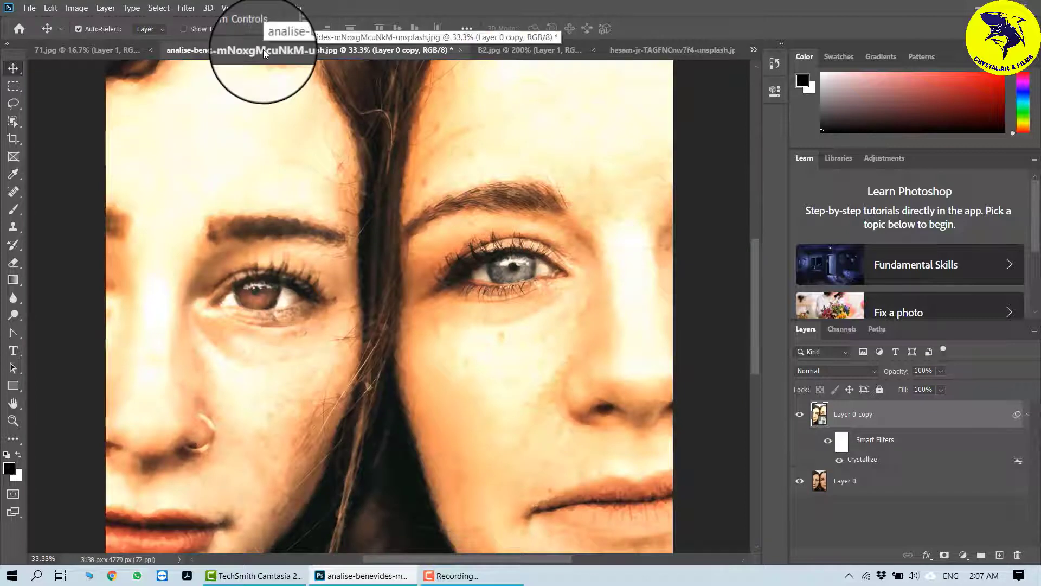
key(ctrl+0)
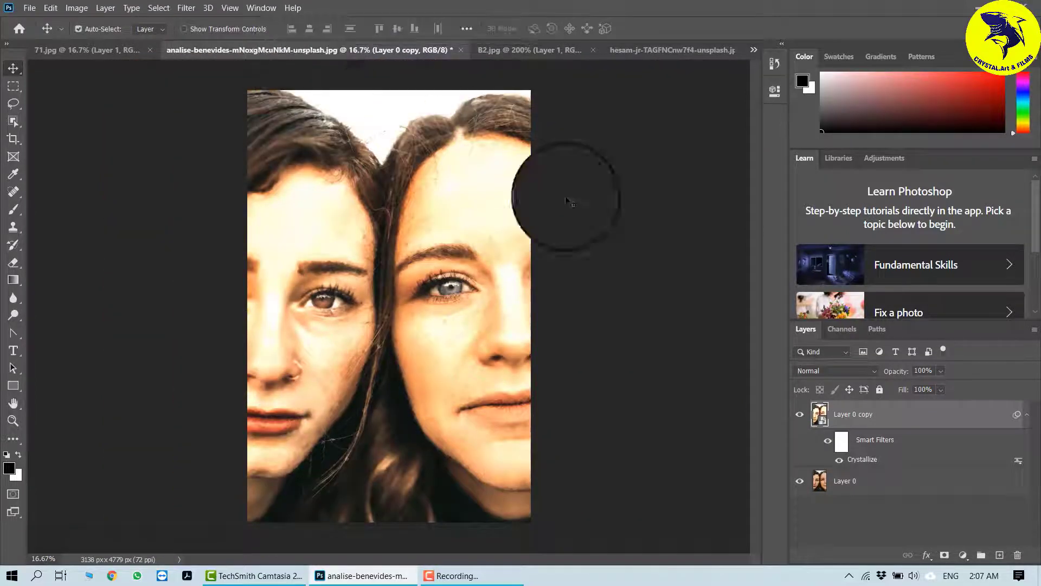
click(801, 420)
Step: Move Layer 0 copy below Layer 0, then duplicate Layer 0
drag(900, 423, 875, 509)
click(874, 422)
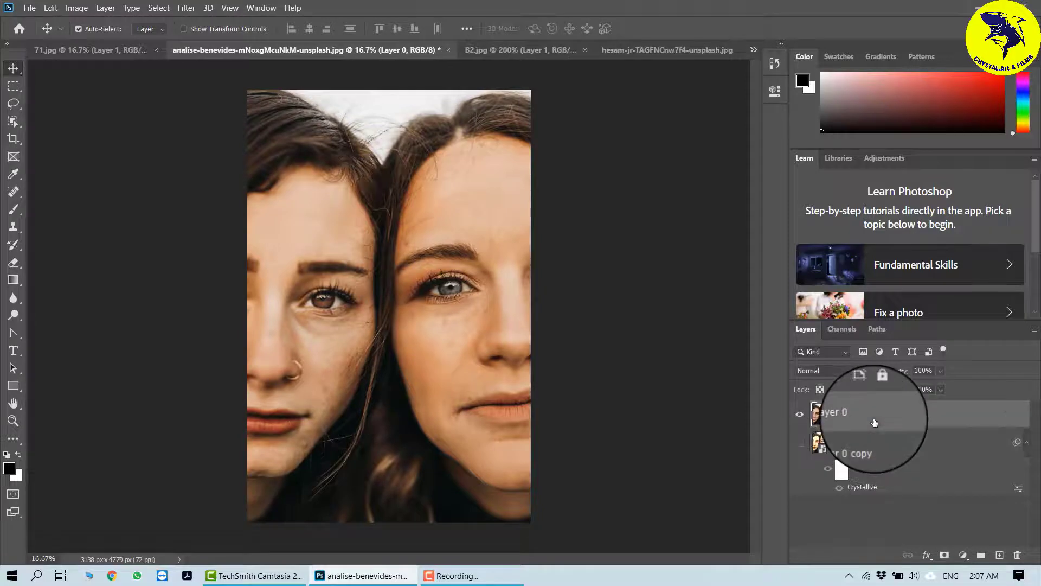
key(ctrl+j)
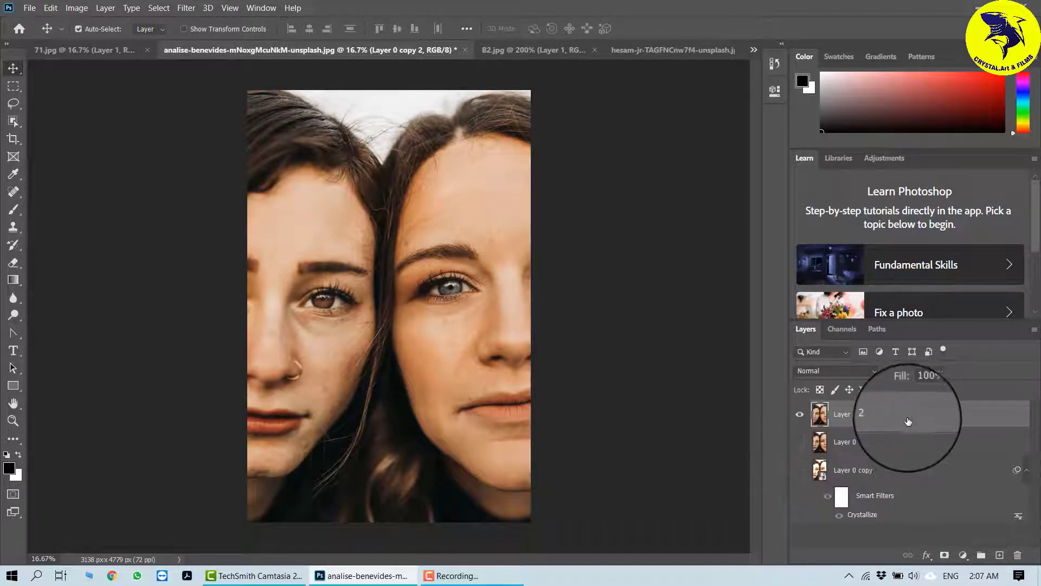
Step: Apply the Pixelate Mezzotint filter to Layer 0 copy 2 with the Medium Strokes type
click(186, 8)
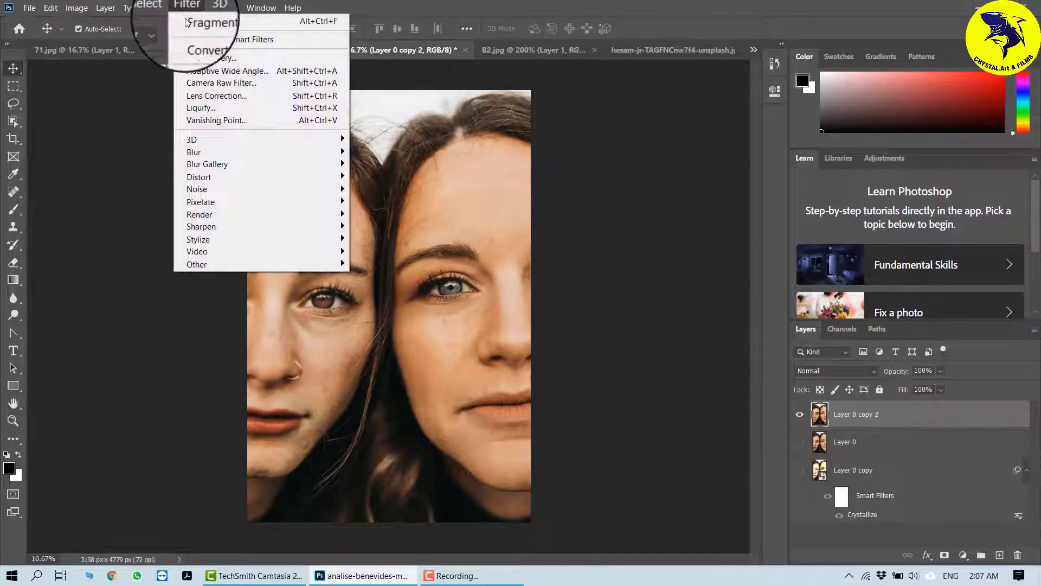
mouse_move(271, 201)
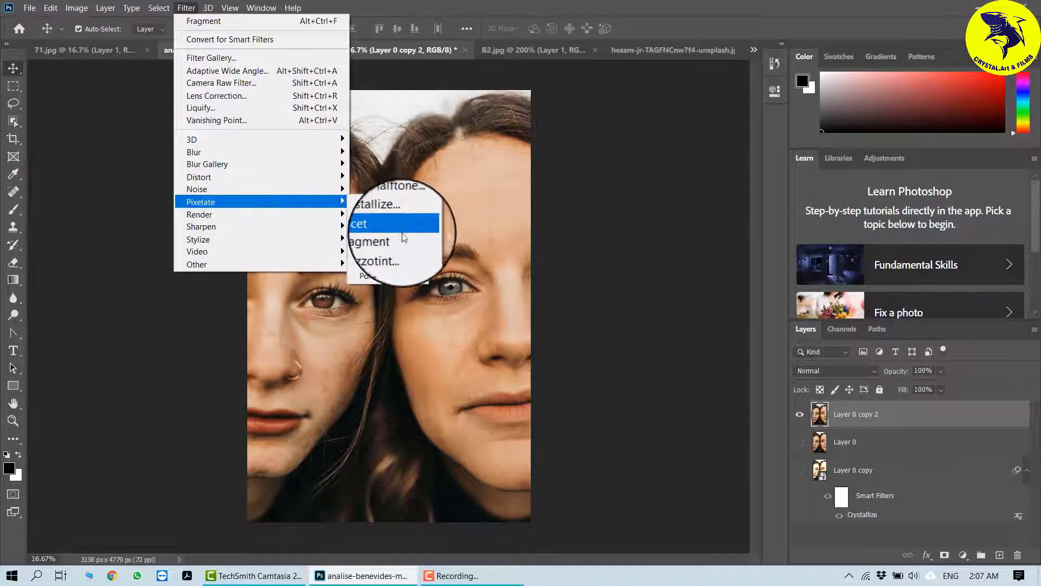
click(402, 251)
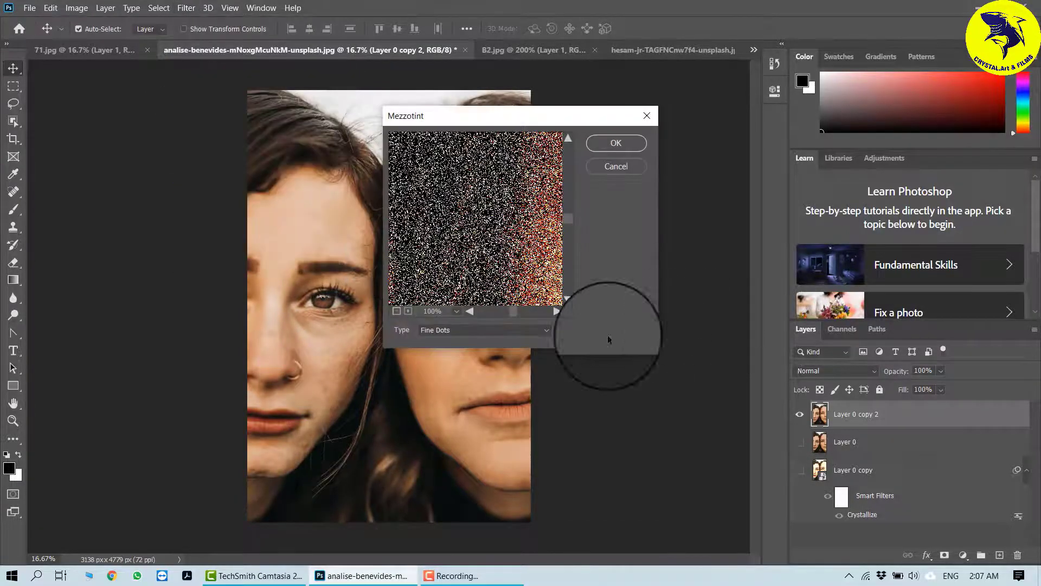
click(450, 329)
click(444, 350)
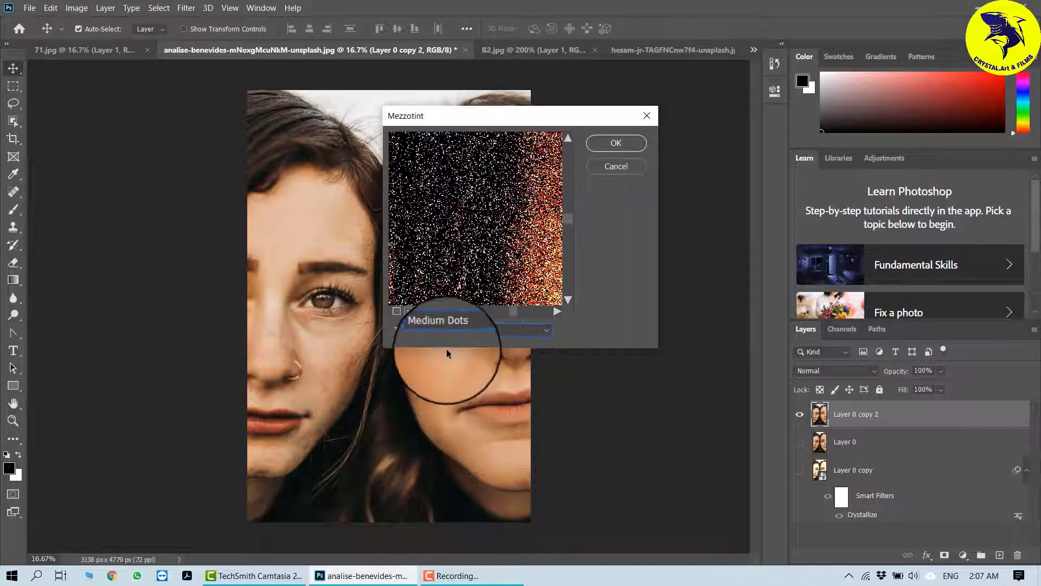
click(467, 329)
click(444, 373)
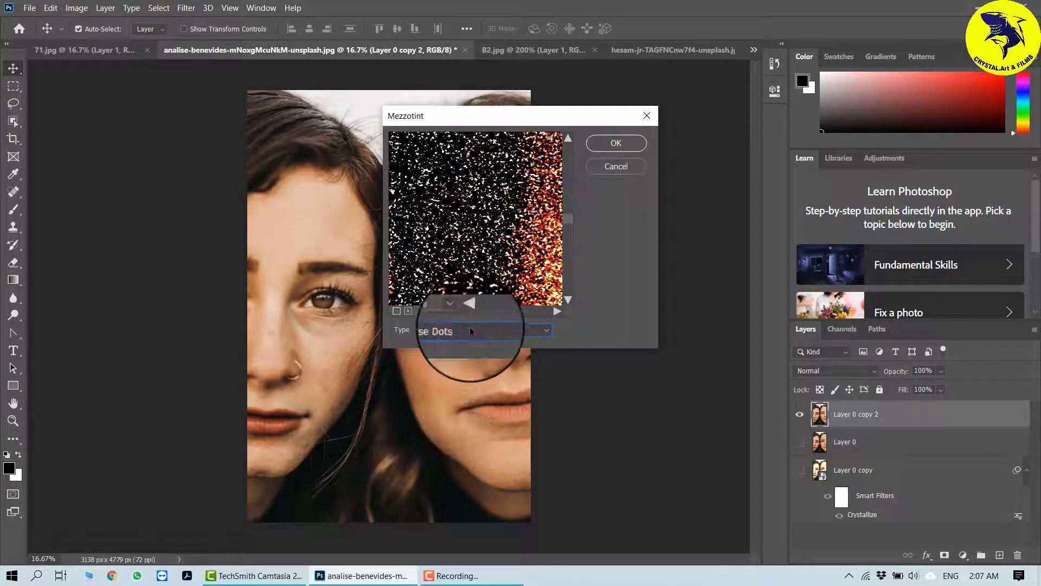
click(445, 330)
click(442, 395)
click(465, 329)
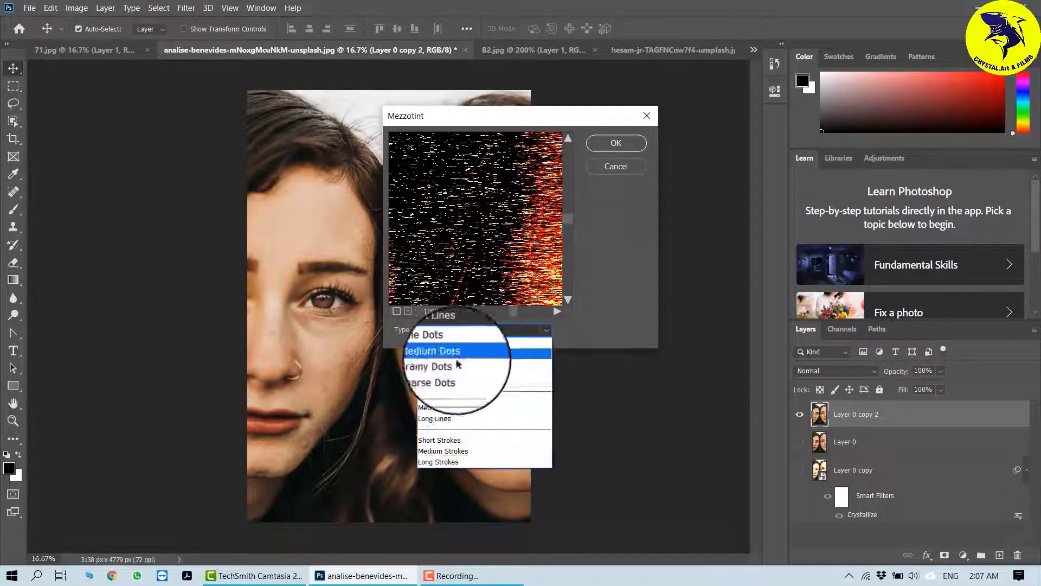
click(444, 406)
click(470, 329)
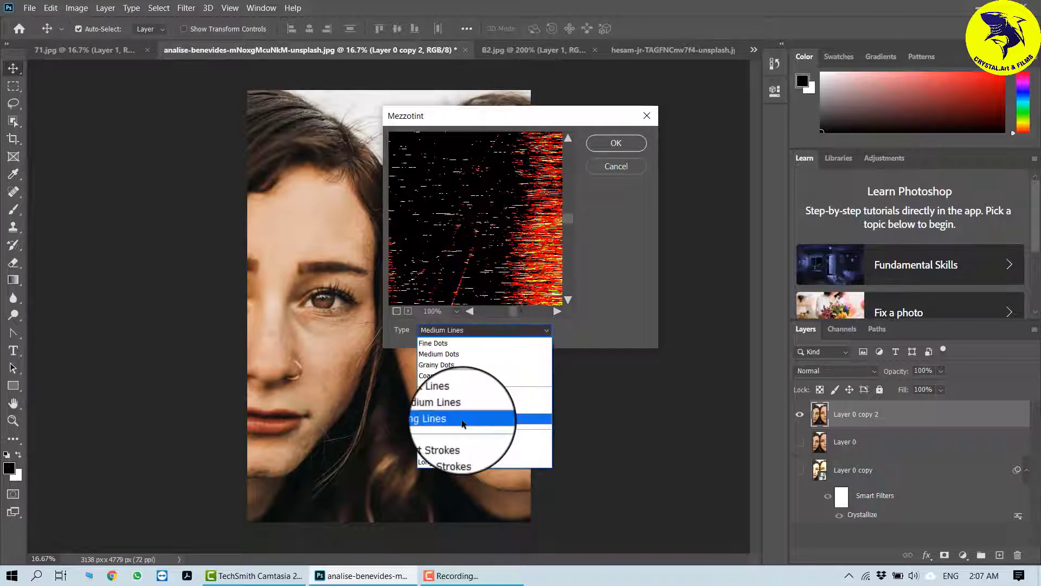
click(458, 442)
click(471, 329)
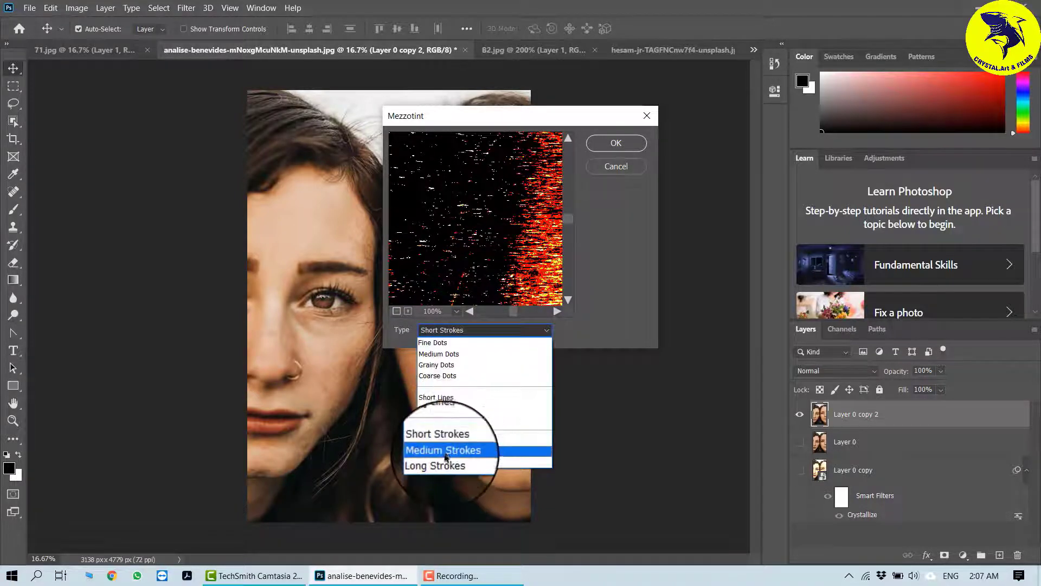
click(445, 451)
click(617, 142)
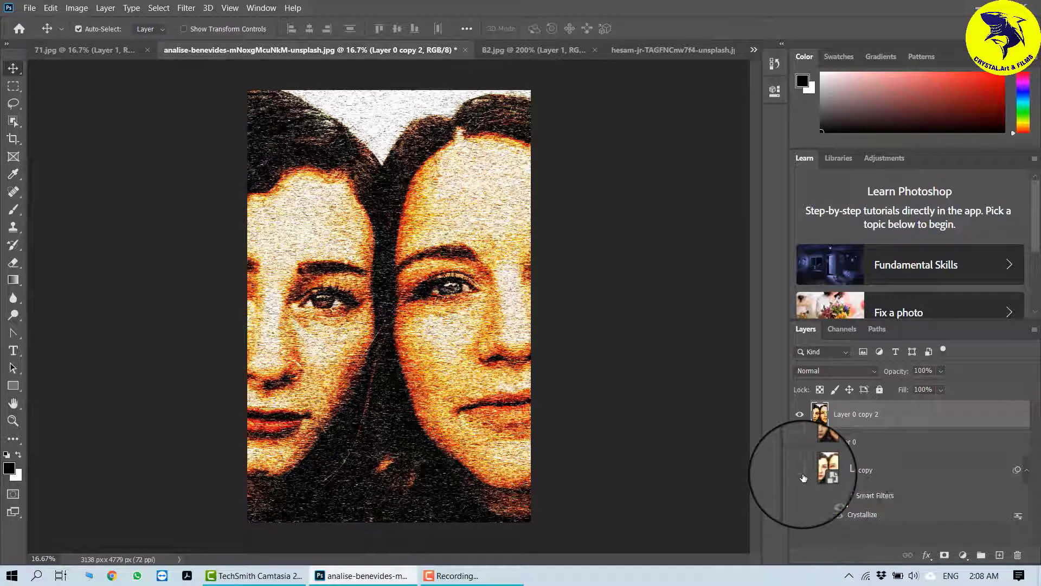
Step: Show Layer 0 and set Layer 0 copy 2's blend mode to Darken
click(805, 444)
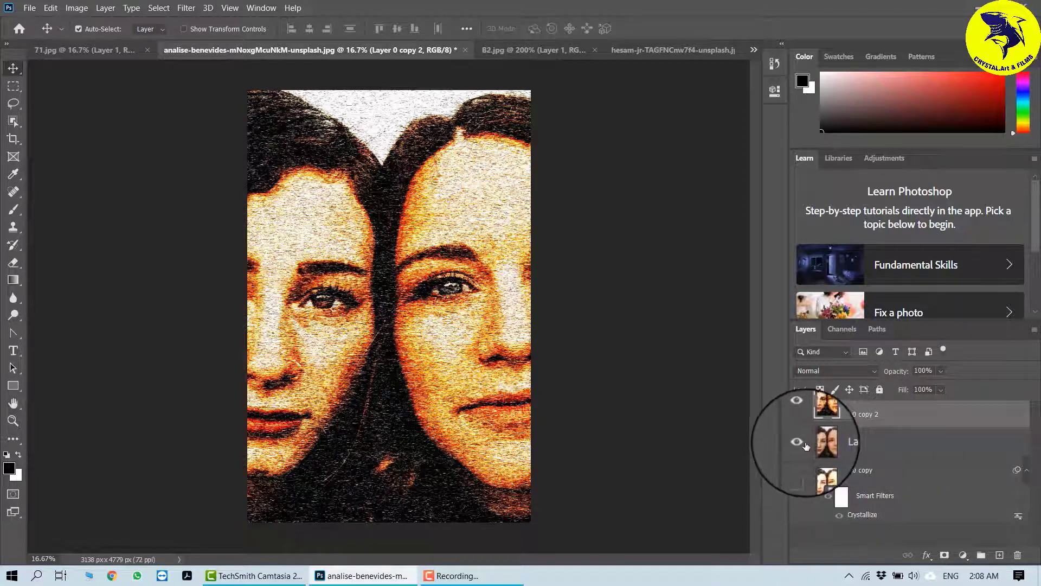
click(873, 371)
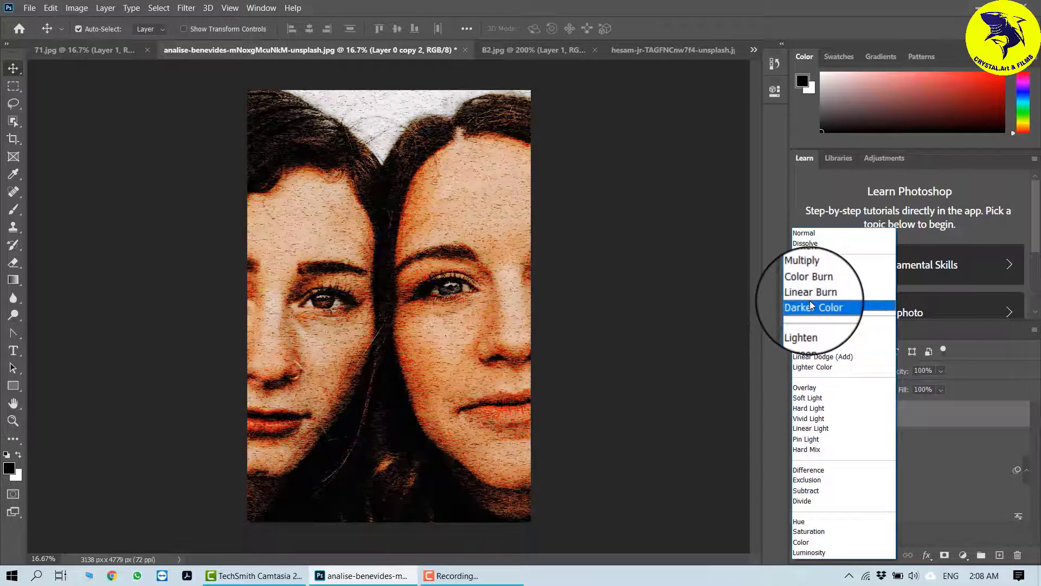
click(809, 268)
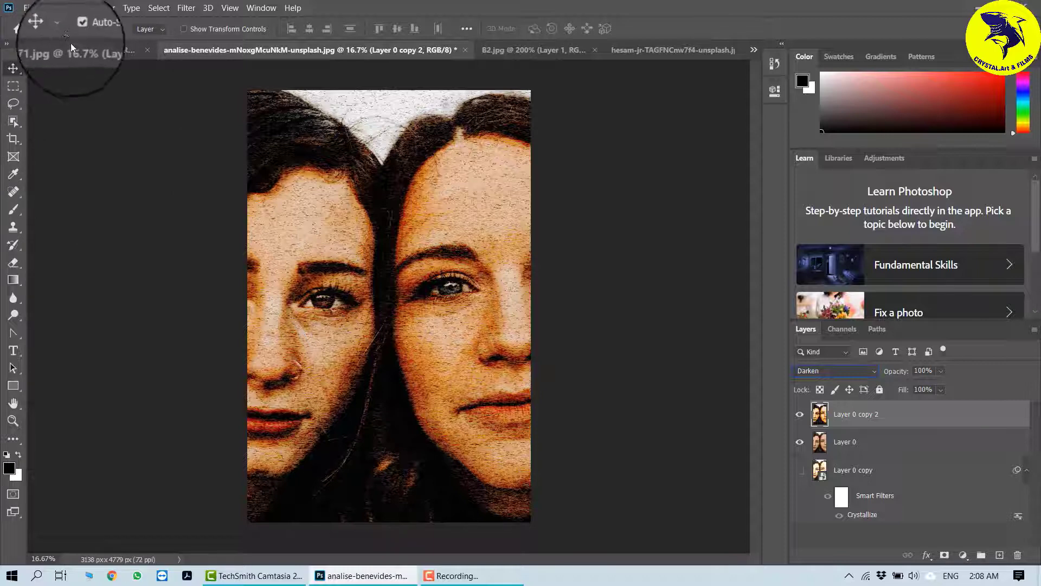
Step: Switch to the 71.jpg document, unlock its Background layer, and move Layer 1 beneath it
click(84, 50)
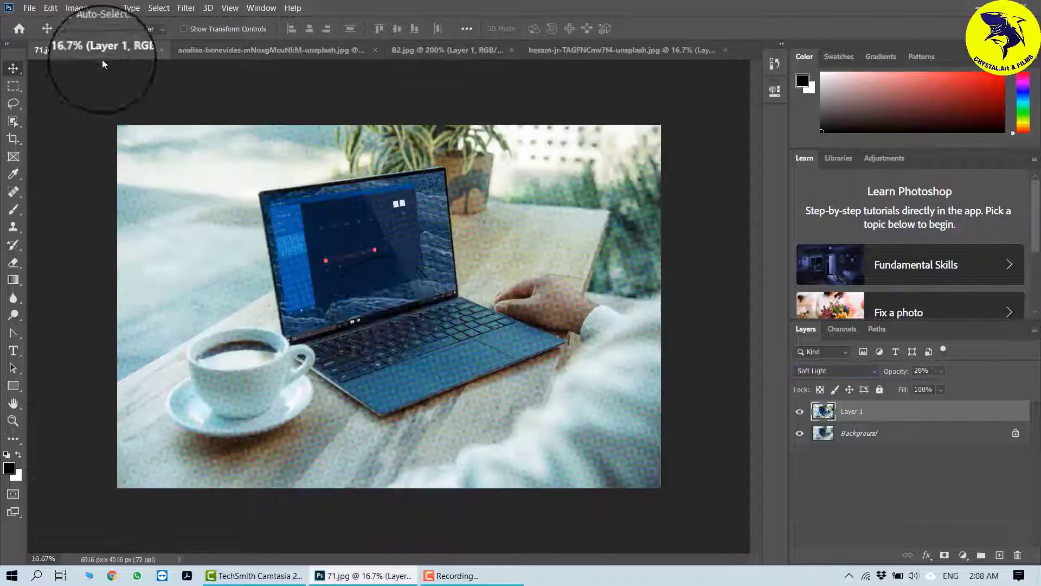
click(1016, 434)
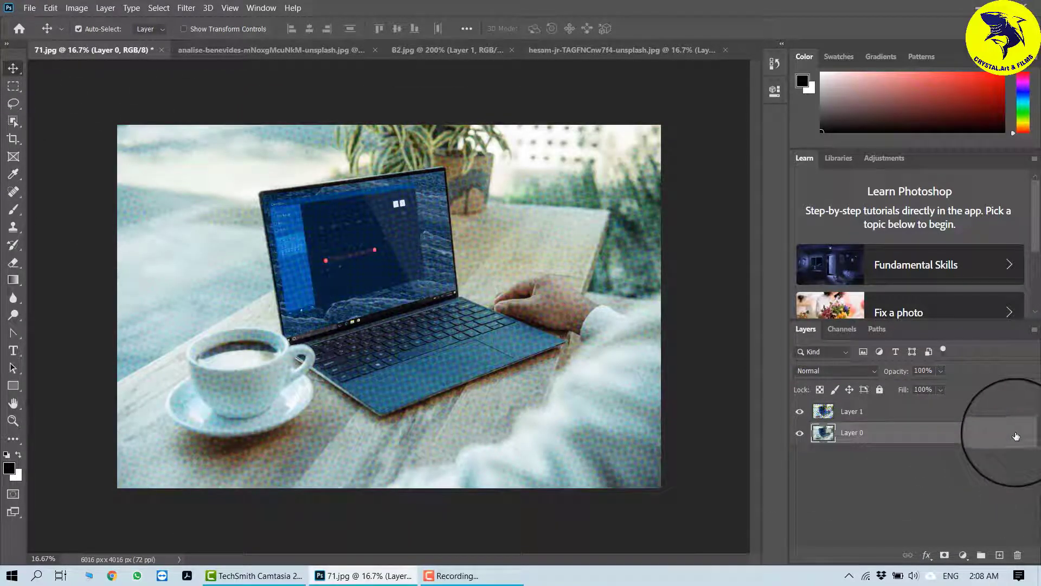
drag(870, 418, 862, 497)
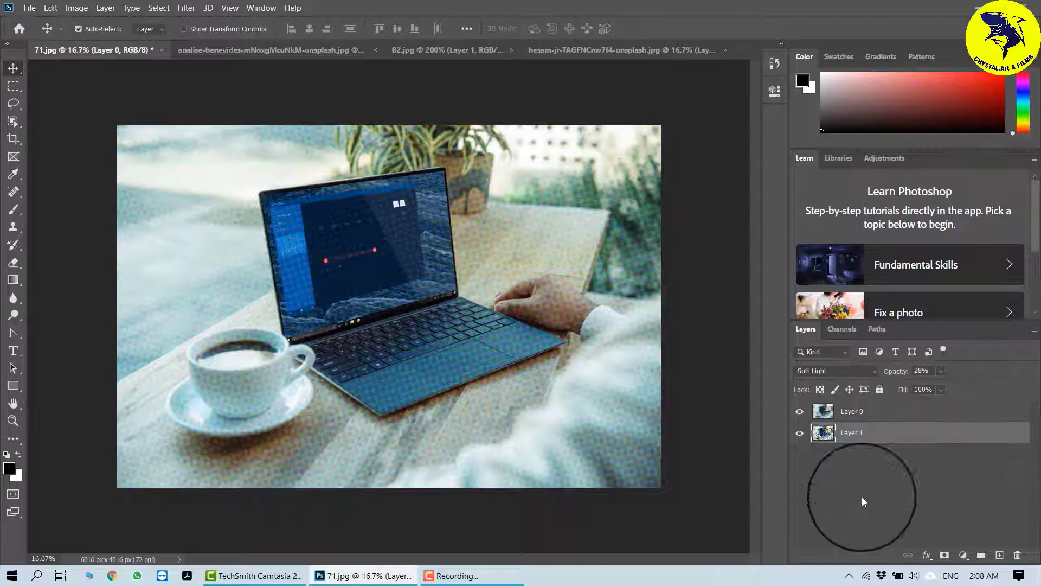
Step: Duplicate Layer 0 and hide the two layers beneath the copy
click(891, 412)
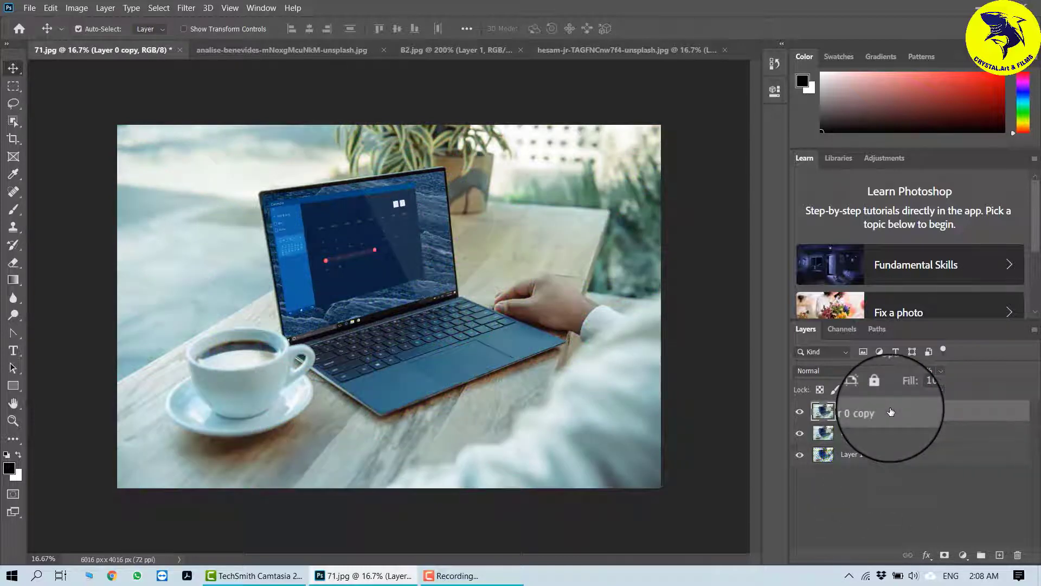
drag(800, 433, 801, 475)
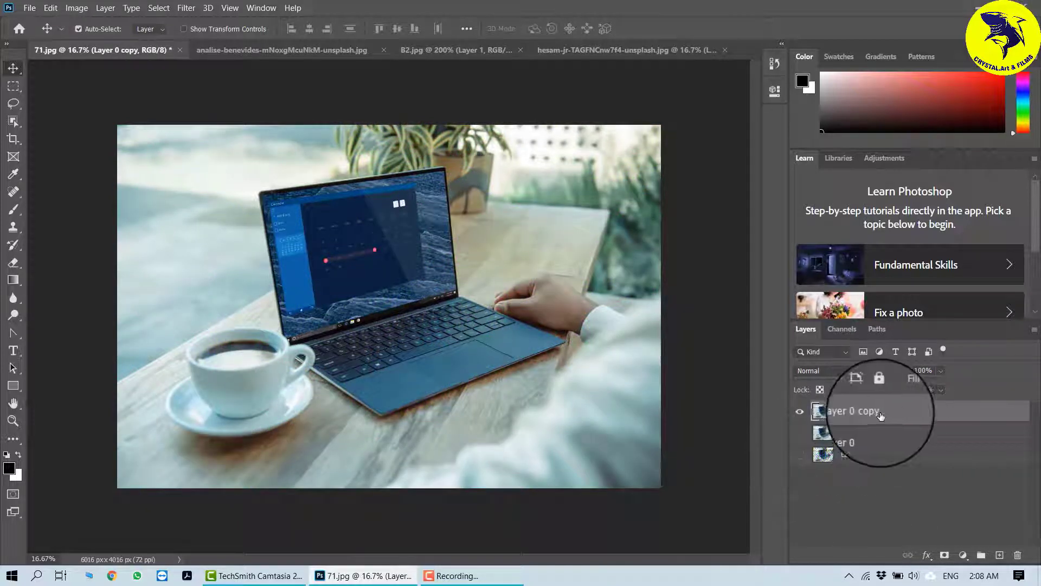
Step: Apply the Pixelate Mosaic filter to Layer 0 copy with a cell size of 84 square
click(186, 8)
mouse_move(207, 8)
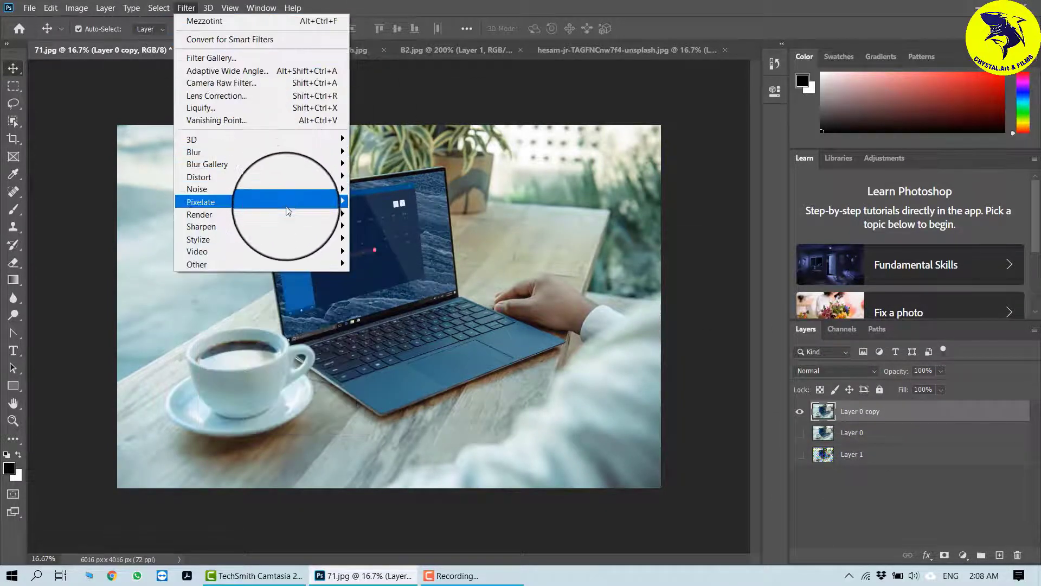
mouse_move(289, 202)
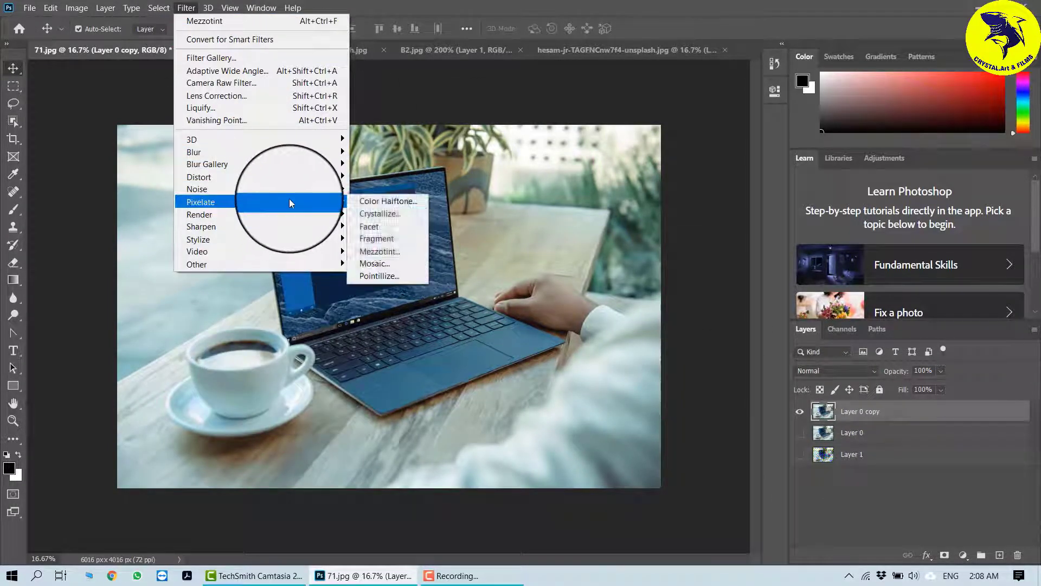
click(374, 264)
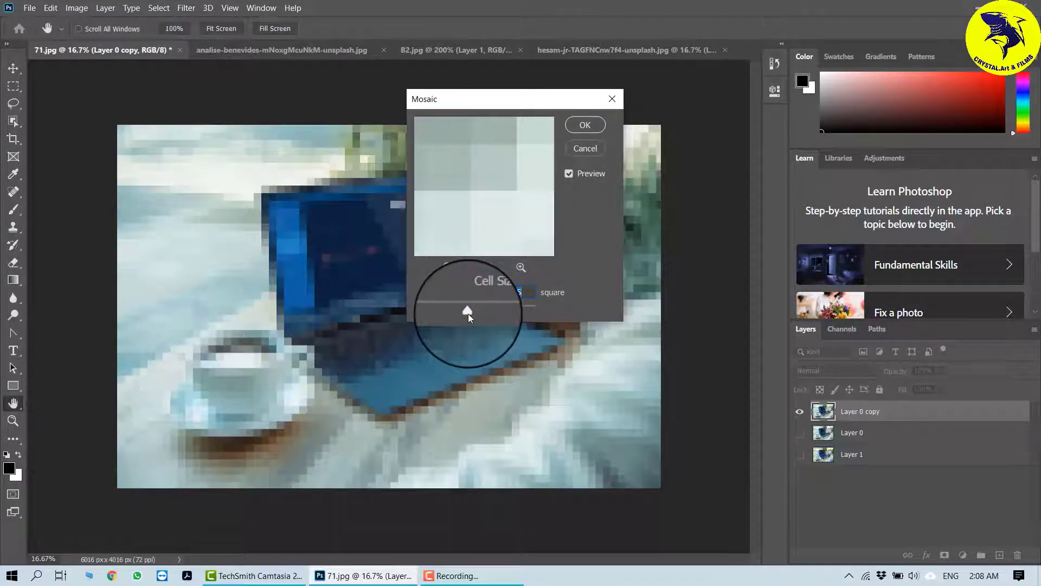
mouse_move(467, 314)
mouse_down()
mouse_move(505, 313)
mouse_move(468, 311)
mouse_up()
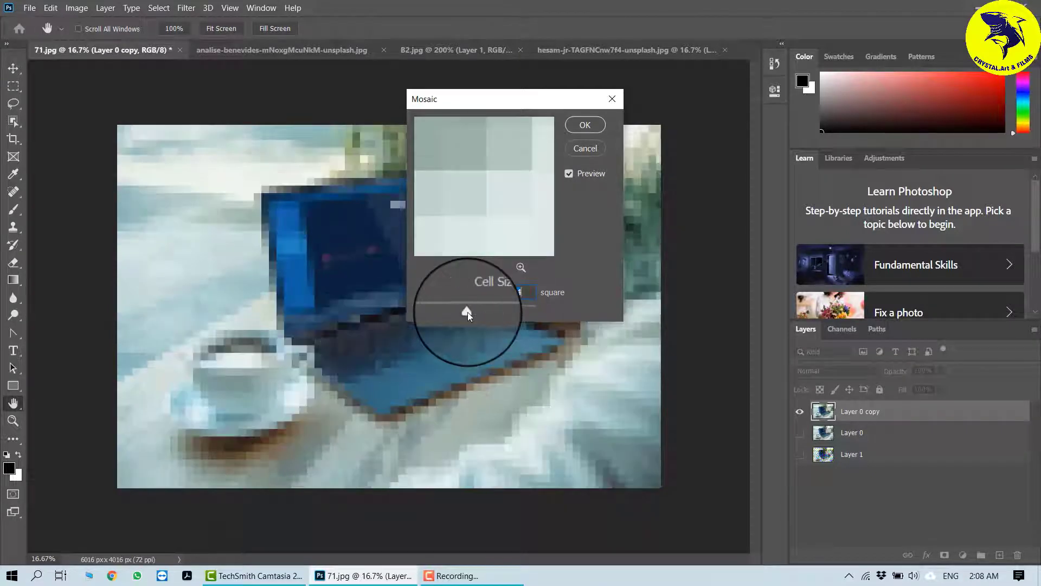
click(585, 120)
click(186, 7)
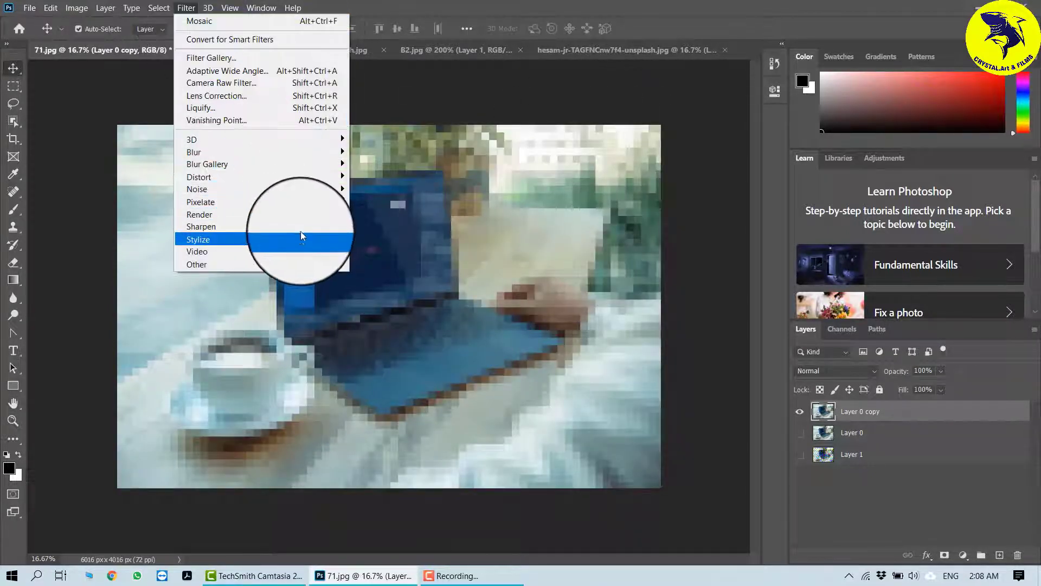
mouse_move(317, 202)
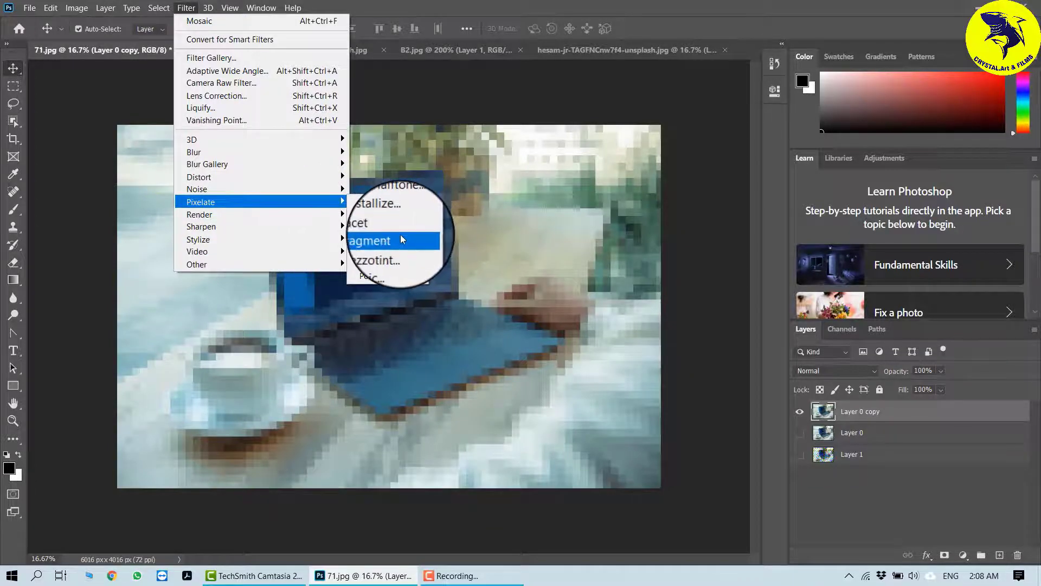
click(536, 397)
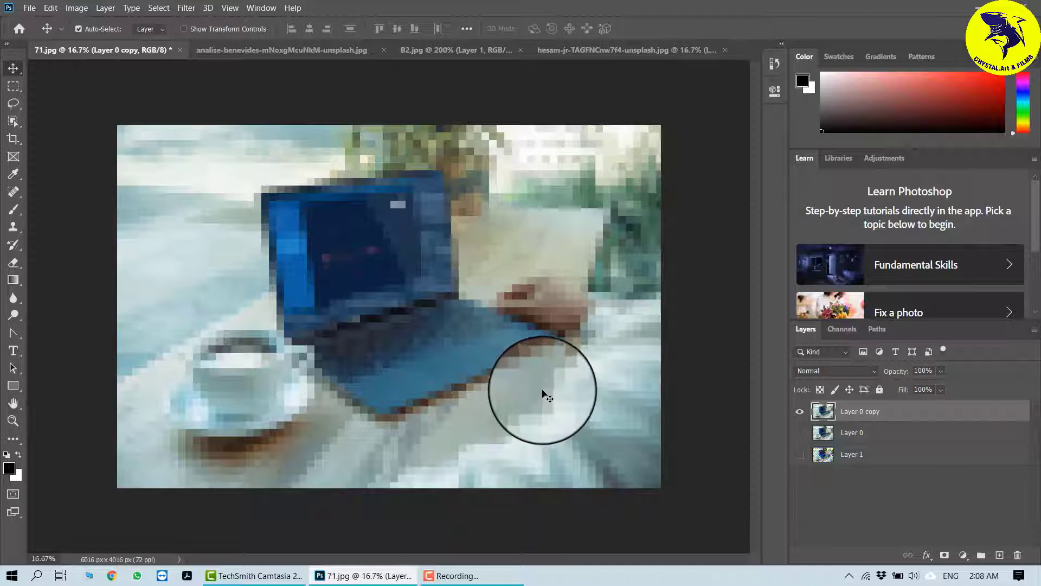
Step: Switch to the analise-benevides document, move Layer 0 copy 2 below Layer 0 and hide it
click(244, 51)
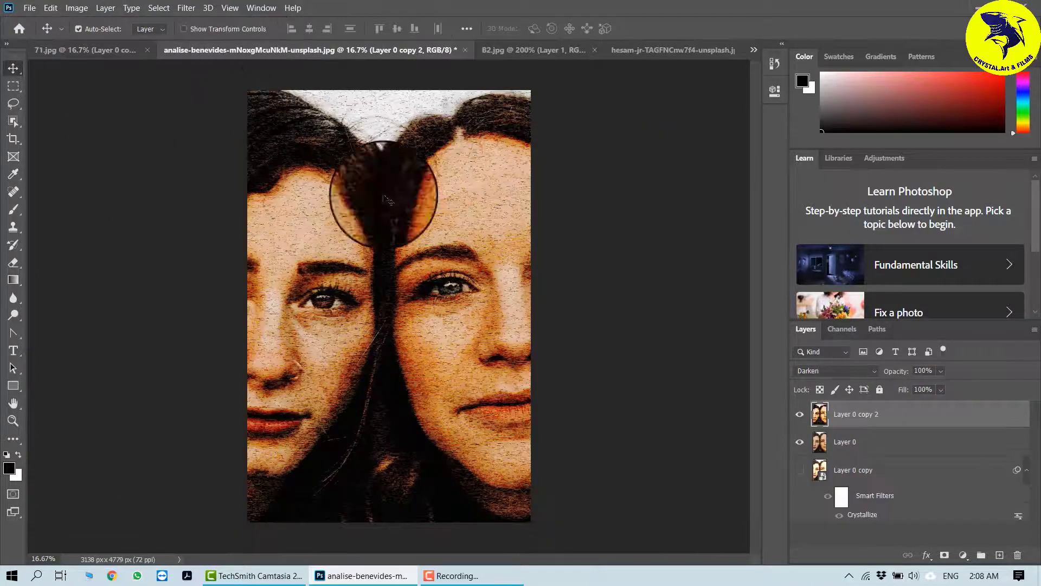
drag(833, 414, 822, 451)
click(798, 442)
Step: Duplicate Layer 0 and hide the original Layer 0 beneath the new copy
click(849, 416)
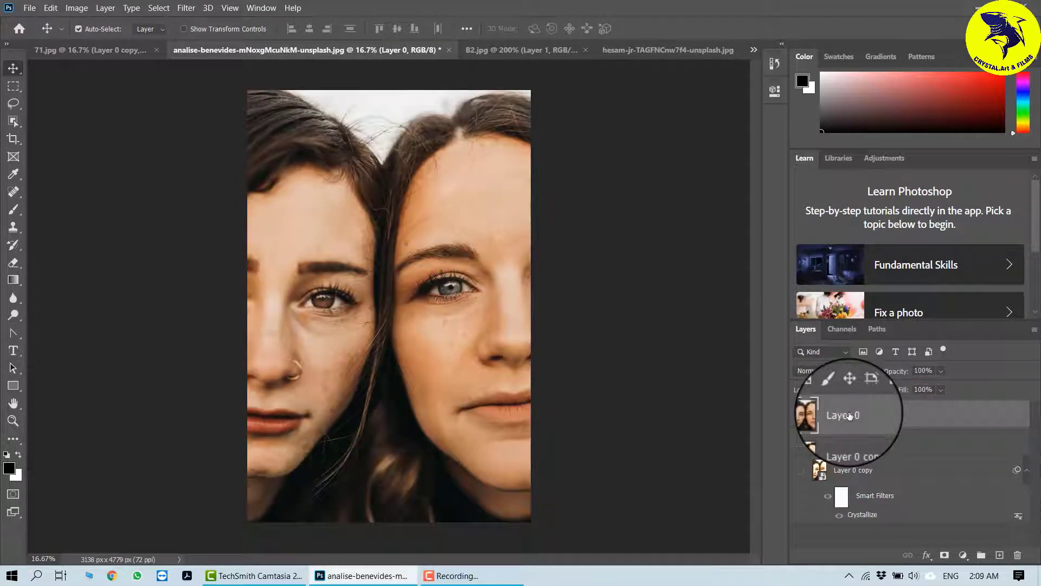
key(ctrl+j)
click(801, 442)
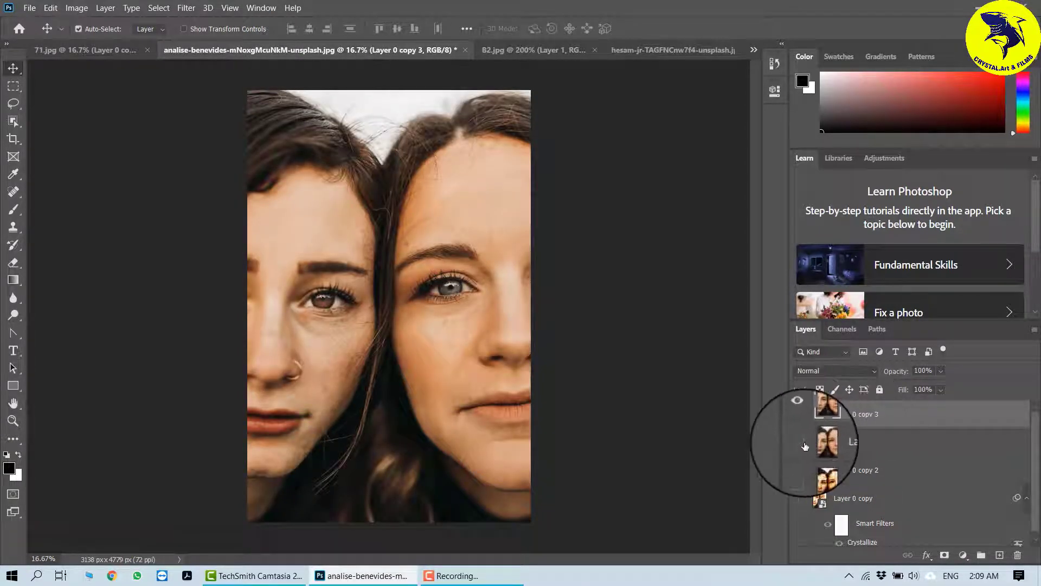
Step: Apply the Pixelate Pointillize filter to Layer 0 copy 3 with a cell size of 107
click(186, 8)
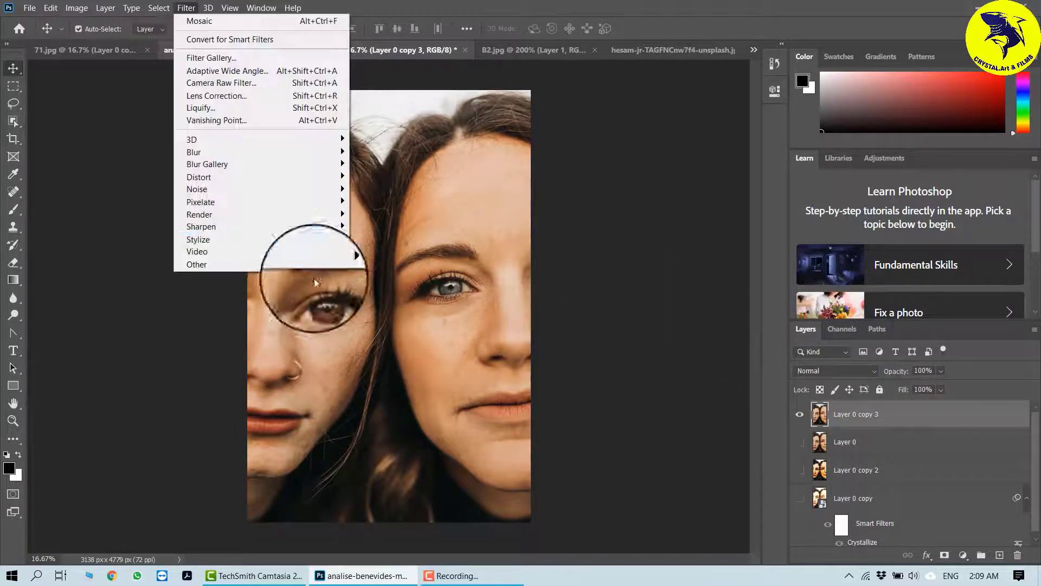
mouse_move(298, 205)
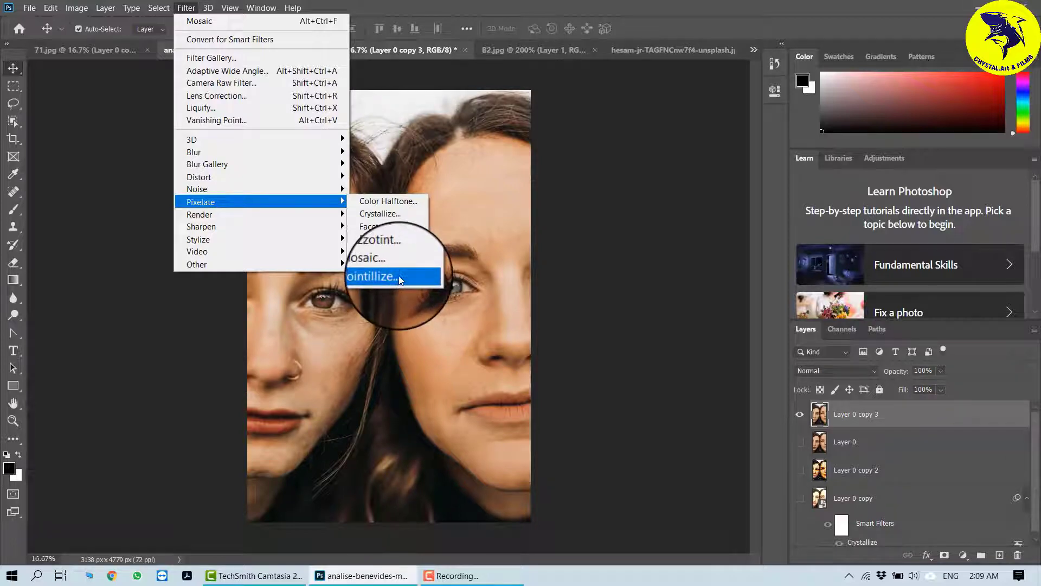
click(400, 278)
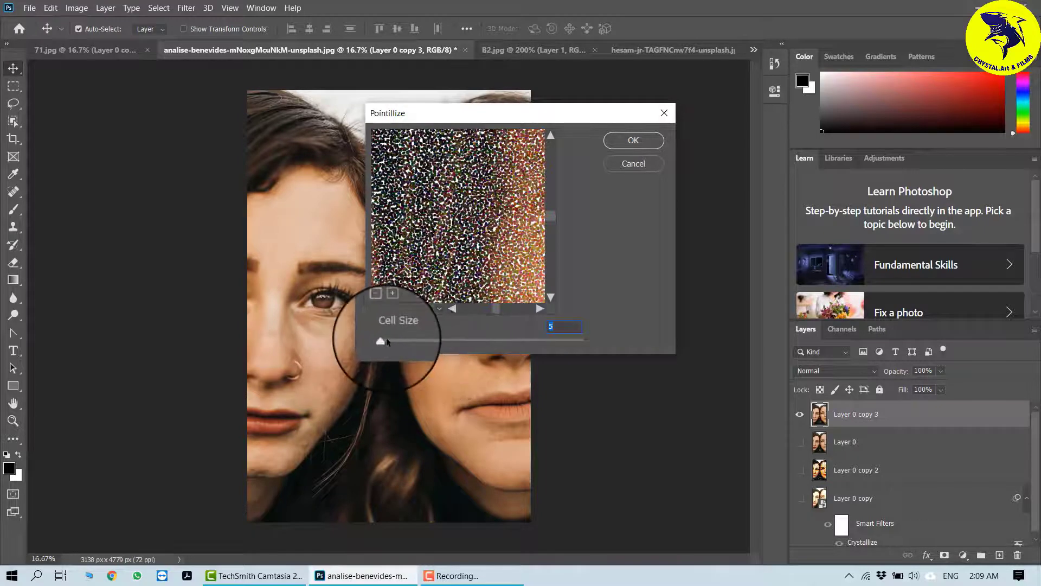
drag(387, 341, 451, 346)
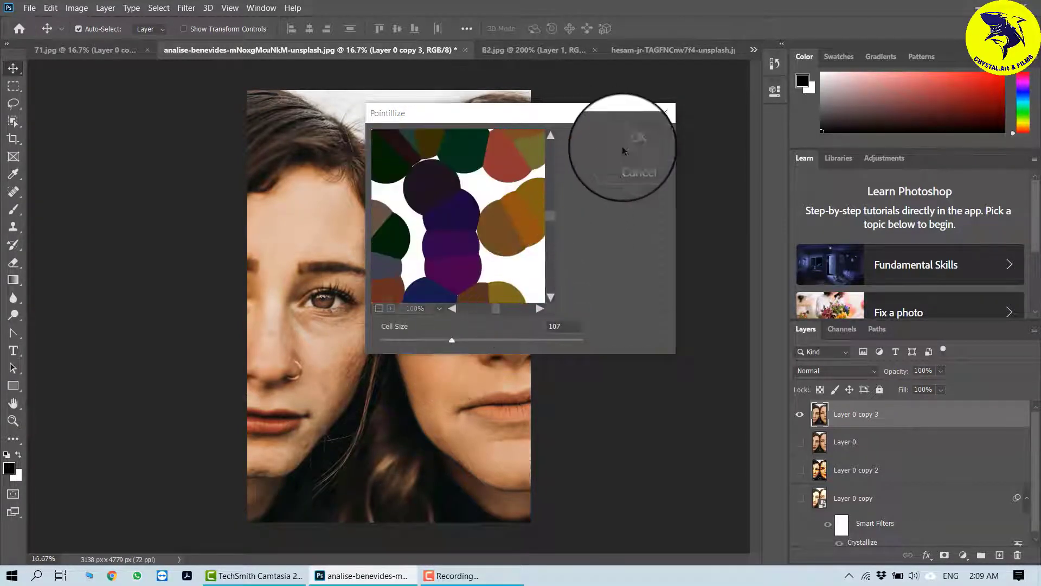
click(638, 138)
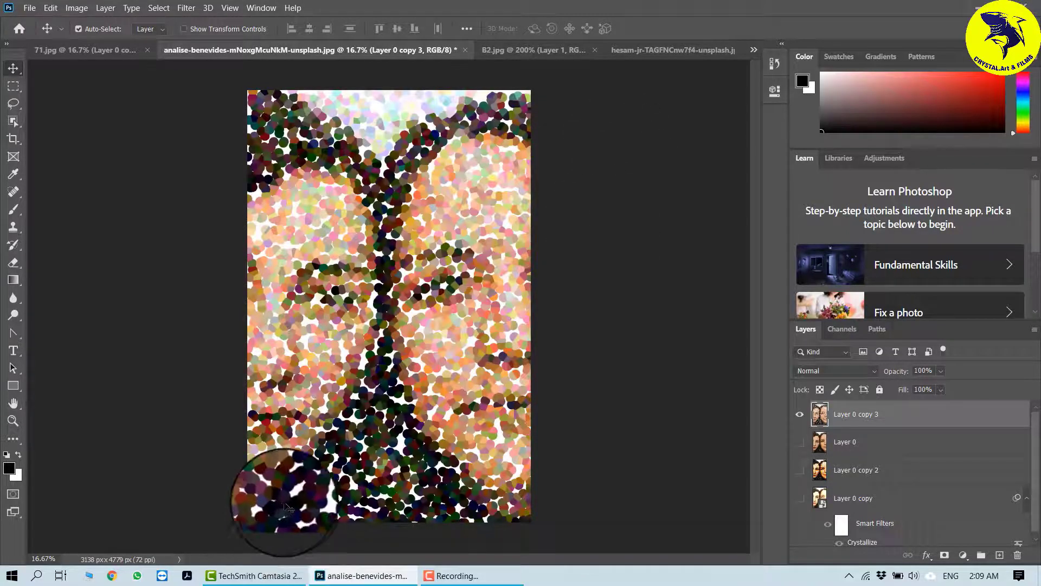
Step: Turn on the visibility of Layer 0 beneath the copy
click(801, 443)
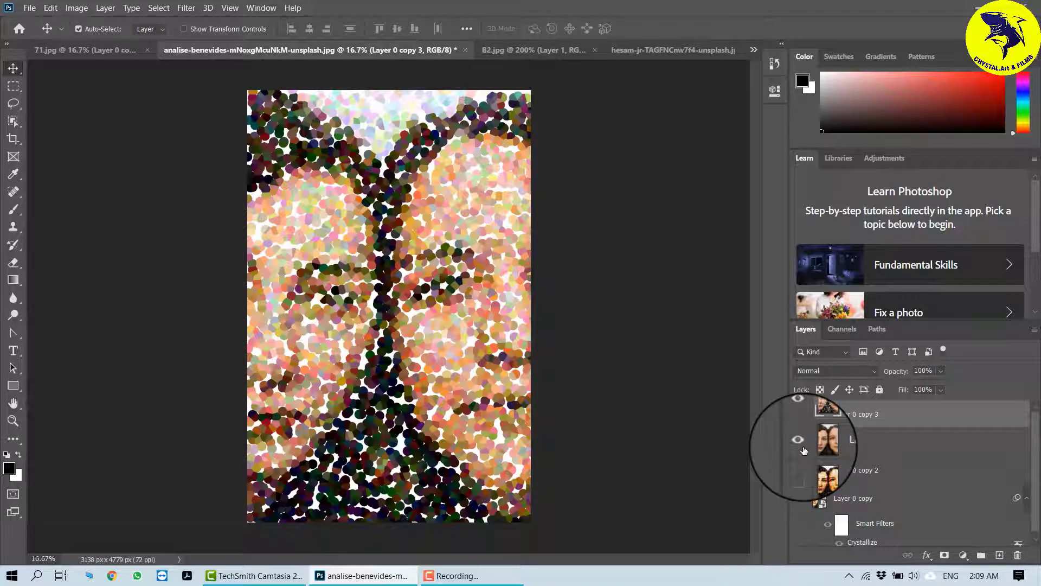
click(799, 444)
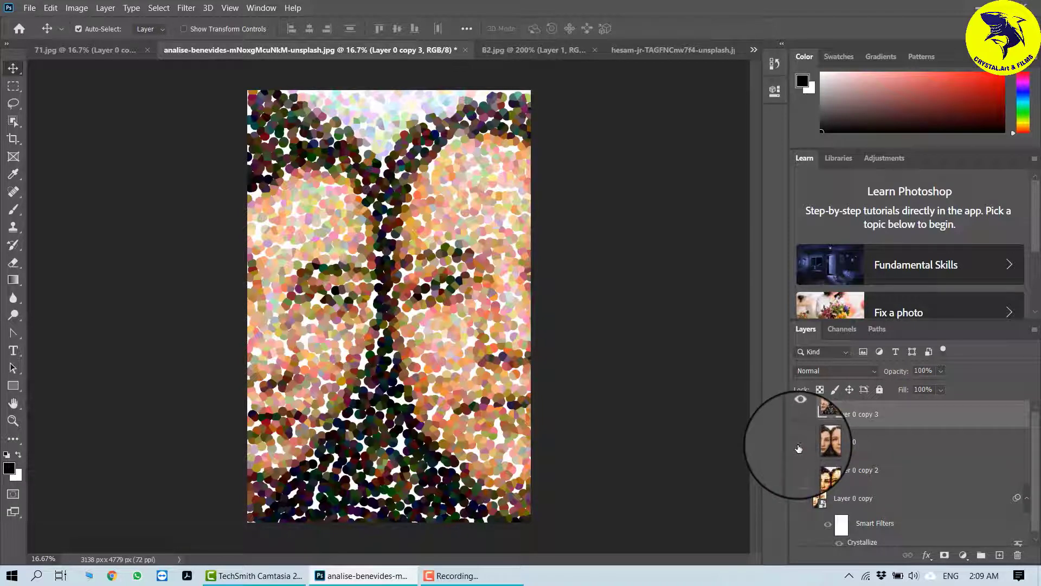
click(799, 445)
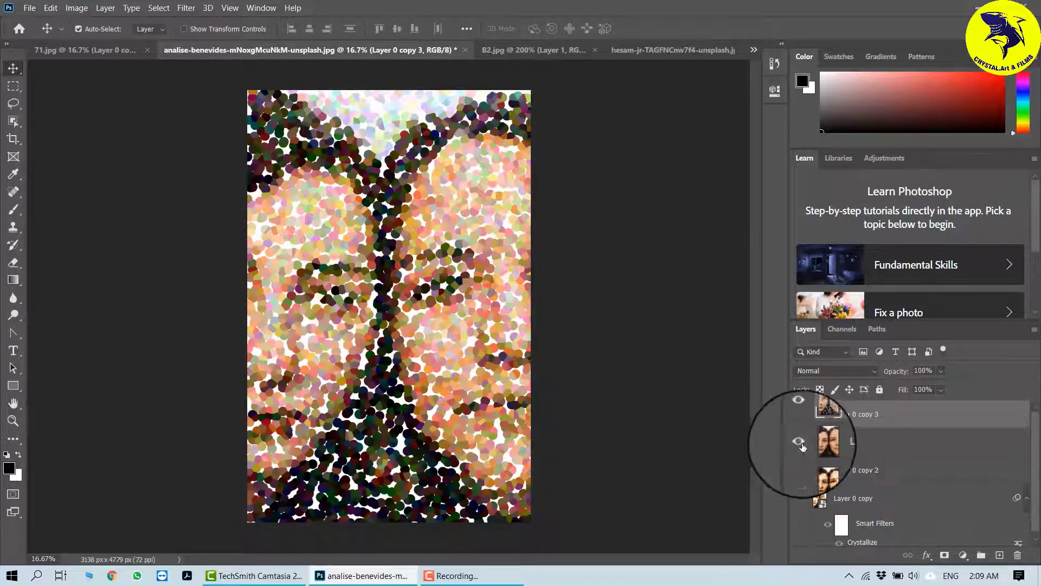
Step: Set Layer 0 copy 3's blend mode to Overlay and its opacity to 20%
click(871, 370)
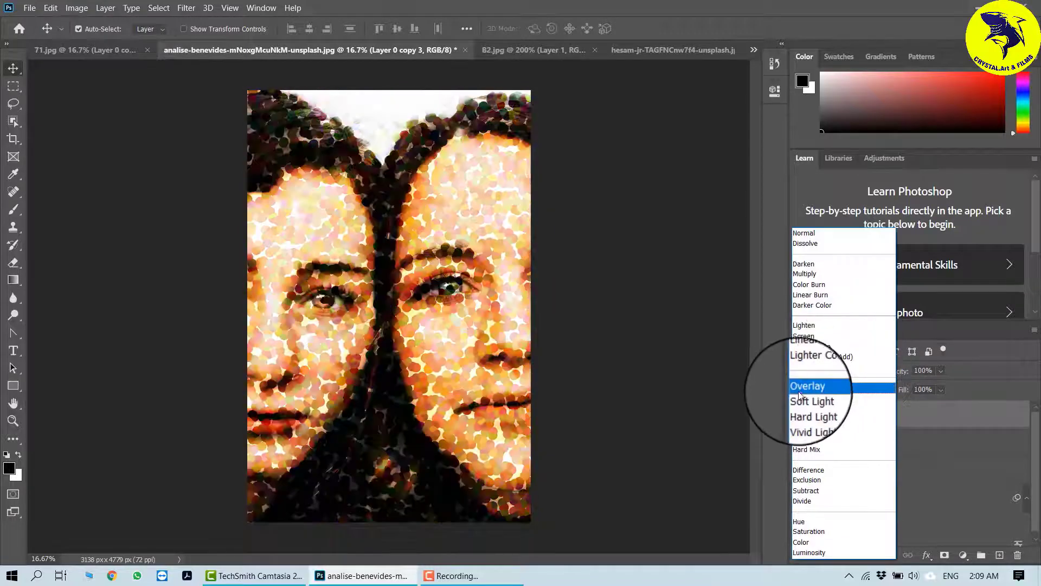
click(799, 388)
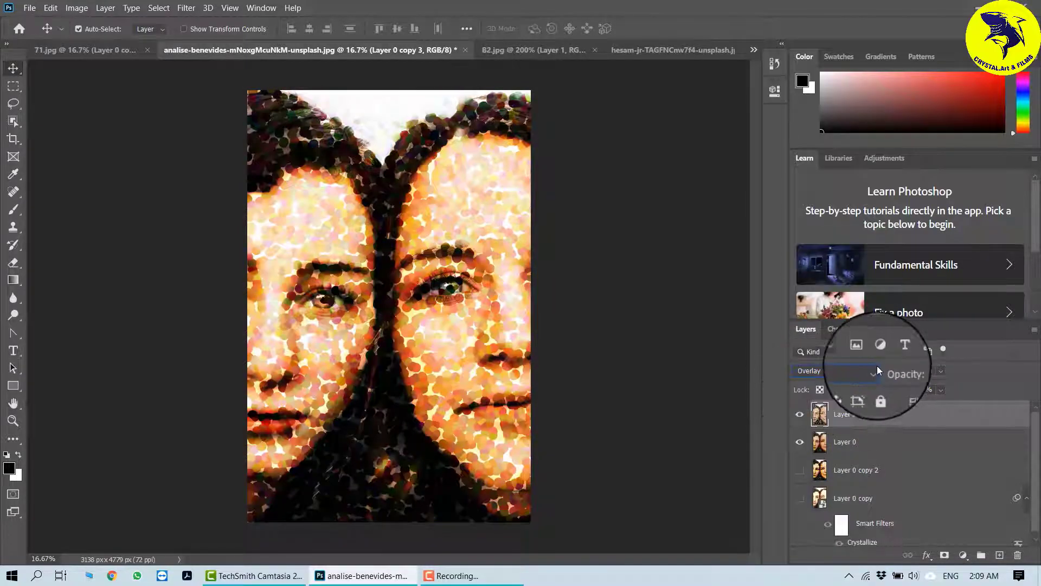
click(947, 368)
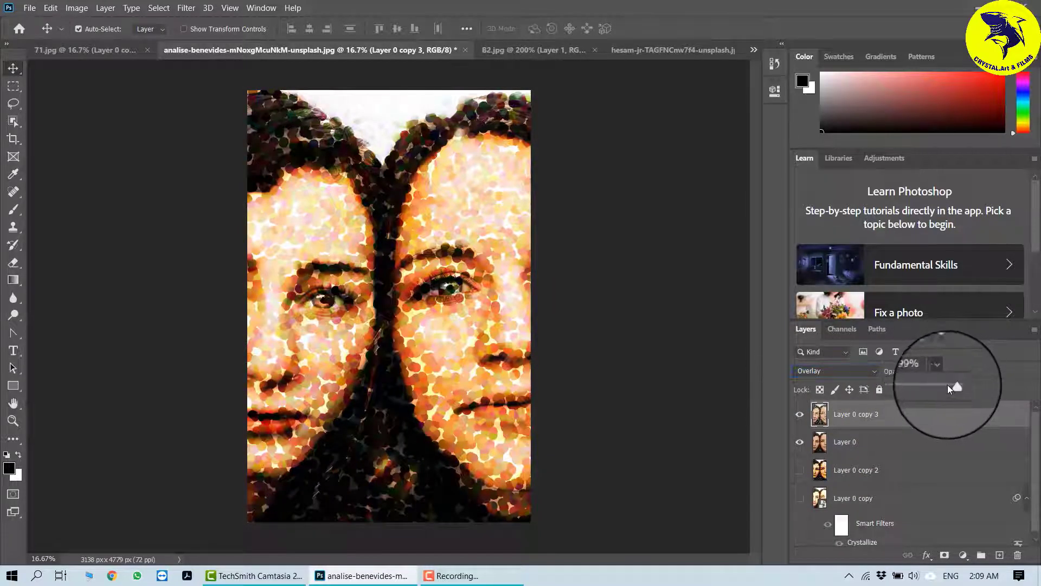
drag(948, 385, 903, 390)
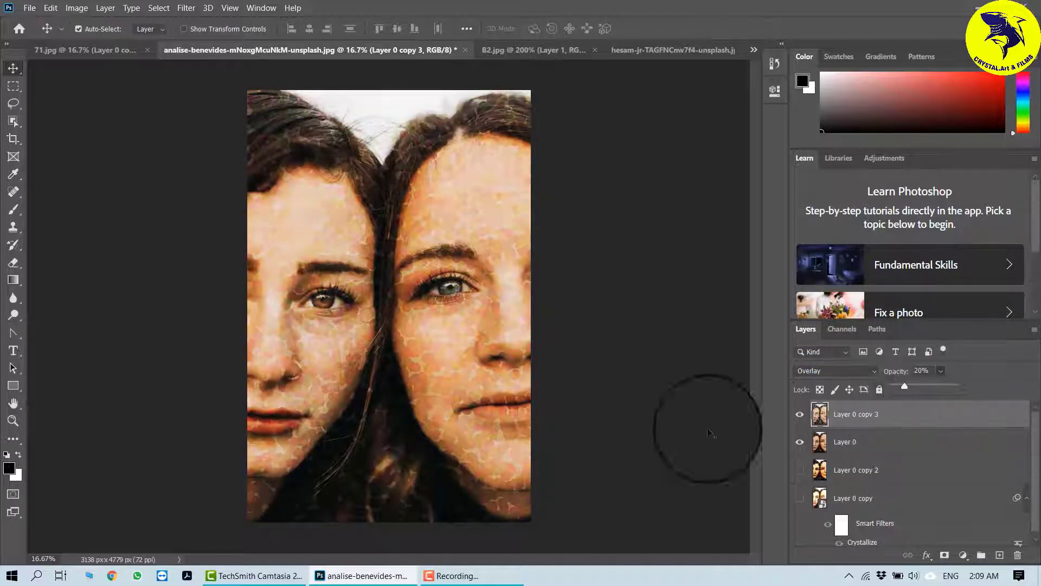
Step: Add a layer mask to Layer 0 copy 3 and paint out the effect over the right face with the Brush tool
click(945, 555)
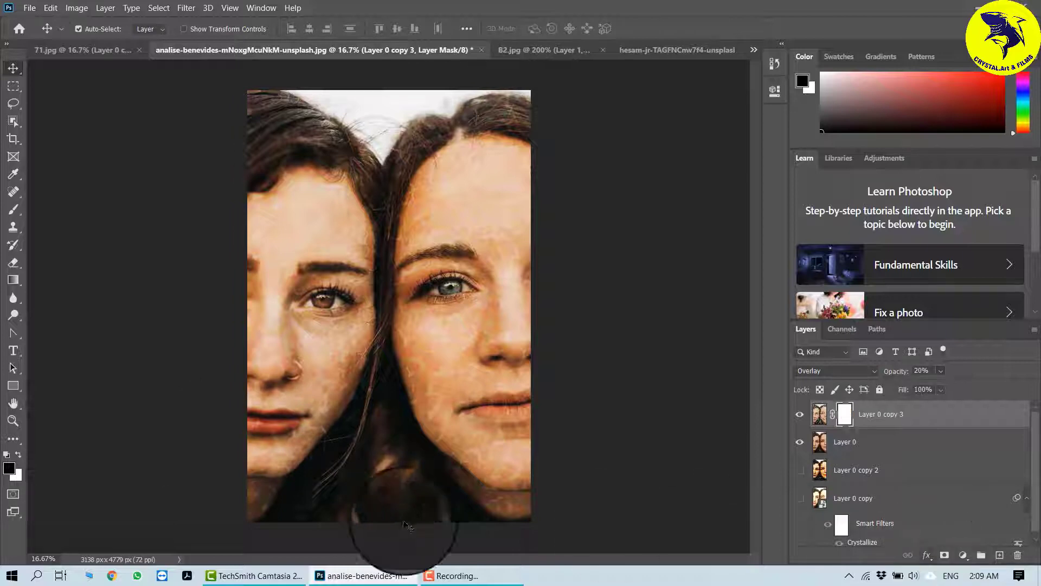
click(14, 210)
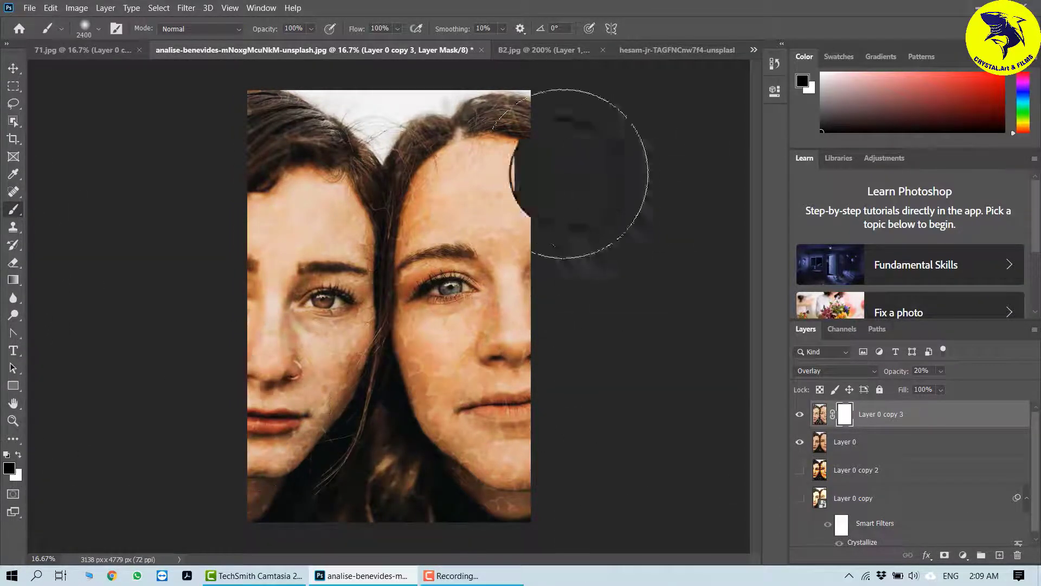
mouse_move(501, 244)
mouse_down()
mouse_move(483, 256)
mouse_move(489, 314)
mouse_move(473, 310)
mouse_move(499, 354)
mouse_move(495, 377)
mouse_move(477, 362)
mouse_move(517, 406)
mouse_move(553, 406)
mouse_move(542, 438)
mouse_move(510, 434)
mouse_move(531, 430)
mouse_move(498, 385)
mouse_move(481, 316)
mouse_up()
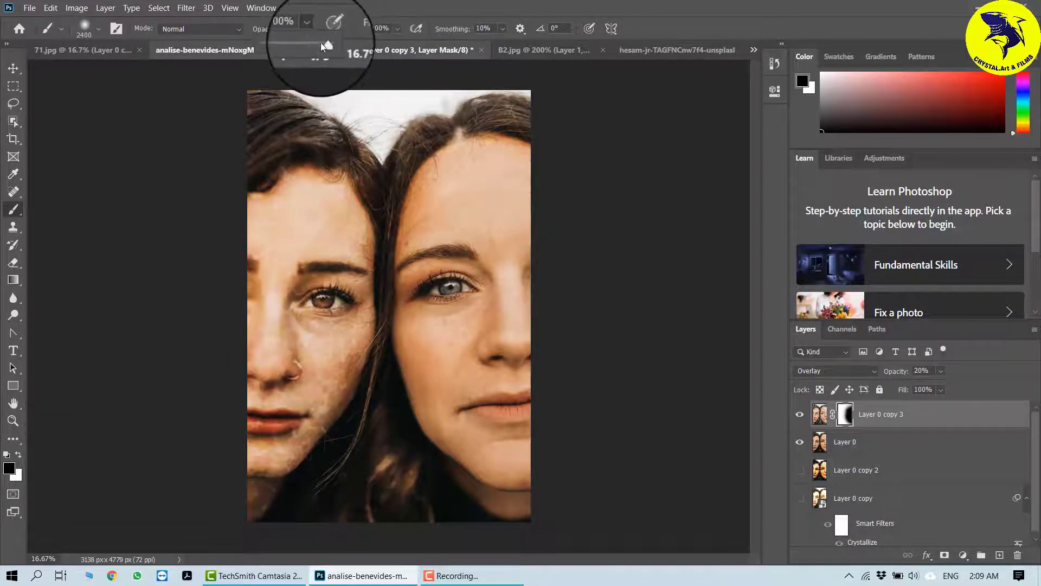
Step: Set the brush opacity to 29%, flow to 31% and reduce the brush size to 1500
drag(321, 44, 282, 44)
click(398, 29)
drag(412, 45, 370, 44)
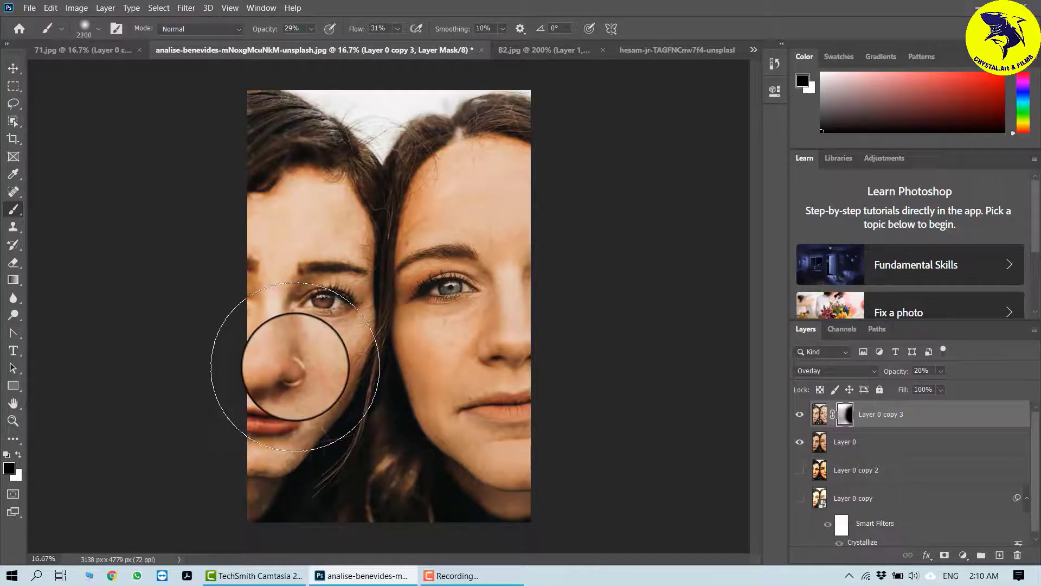
key(bracketleft)
key(bracketleft)
key(bracketleft)
key(bracketleft)
key(bracketleft)
key(bracketleft)
key(bracketleft)
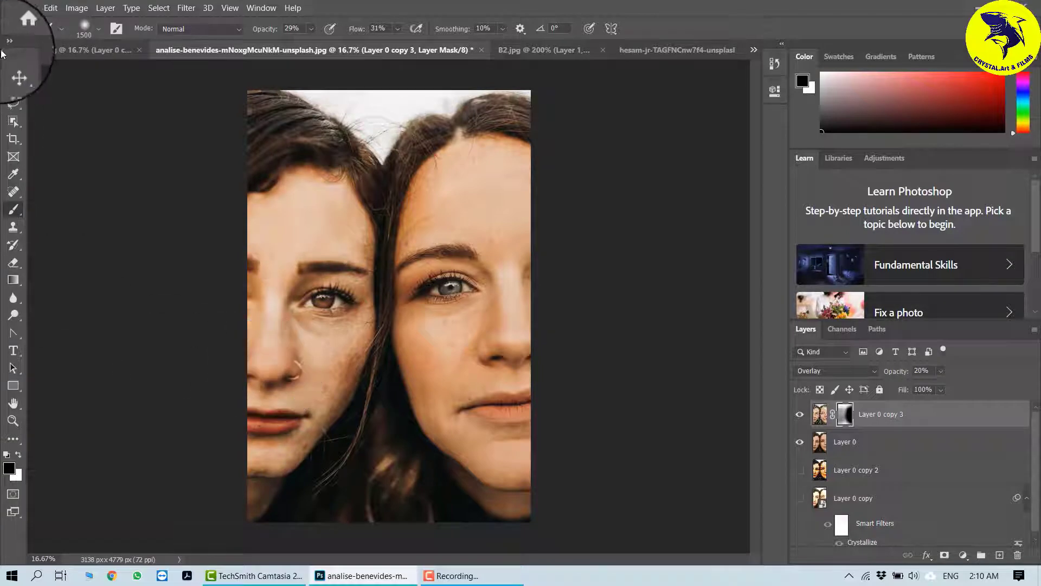
Step: Disable and re-enable the layer mask on Layer 0 copy 3 to compare the effect
click(13, 68)
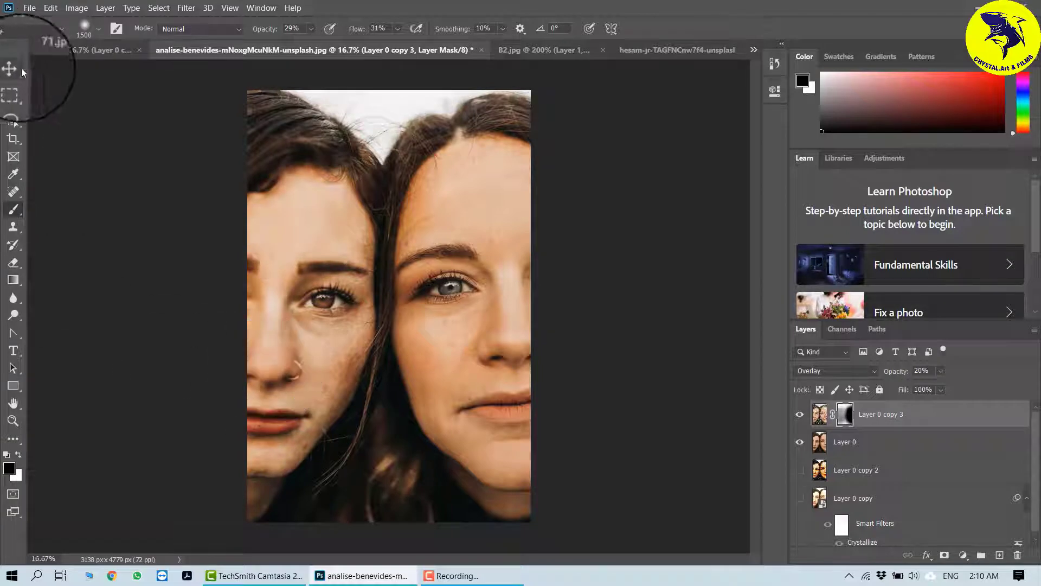
right_click(841, 418)
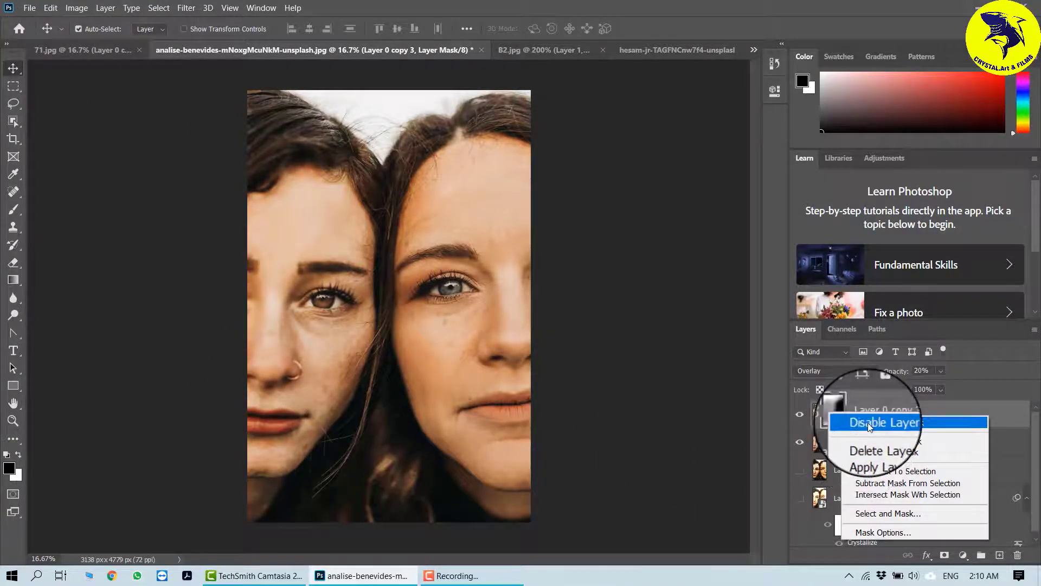
click(867, 422)
right_click(842, 417)
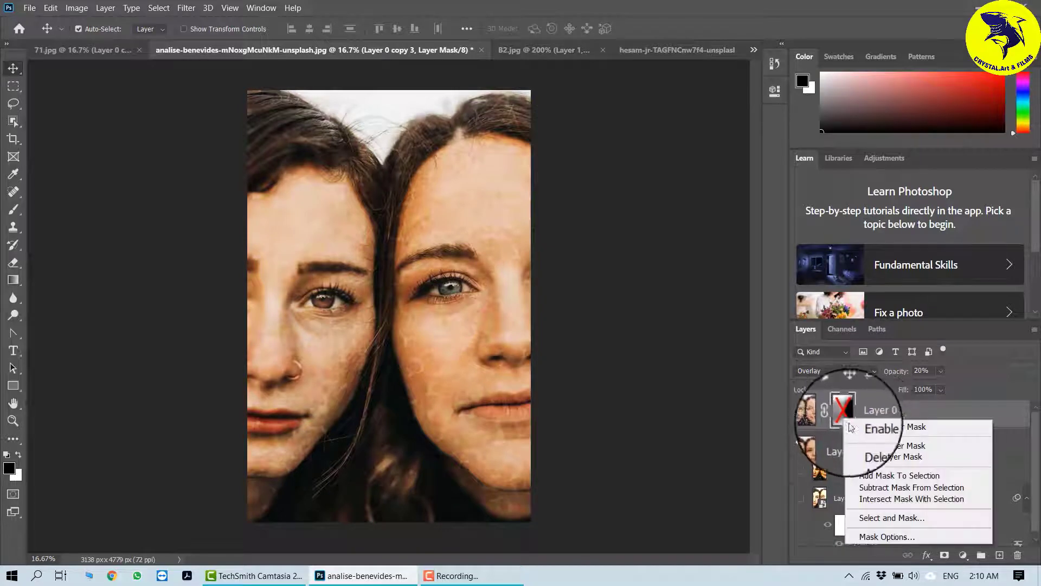
click(855, 428)
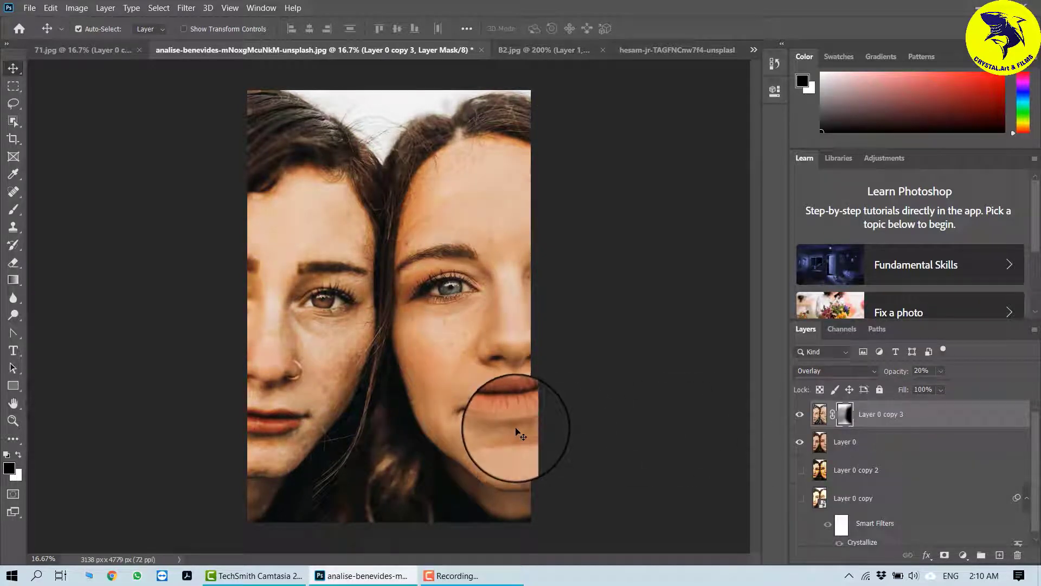
click(190, 8)
mouse_move(334, 205)
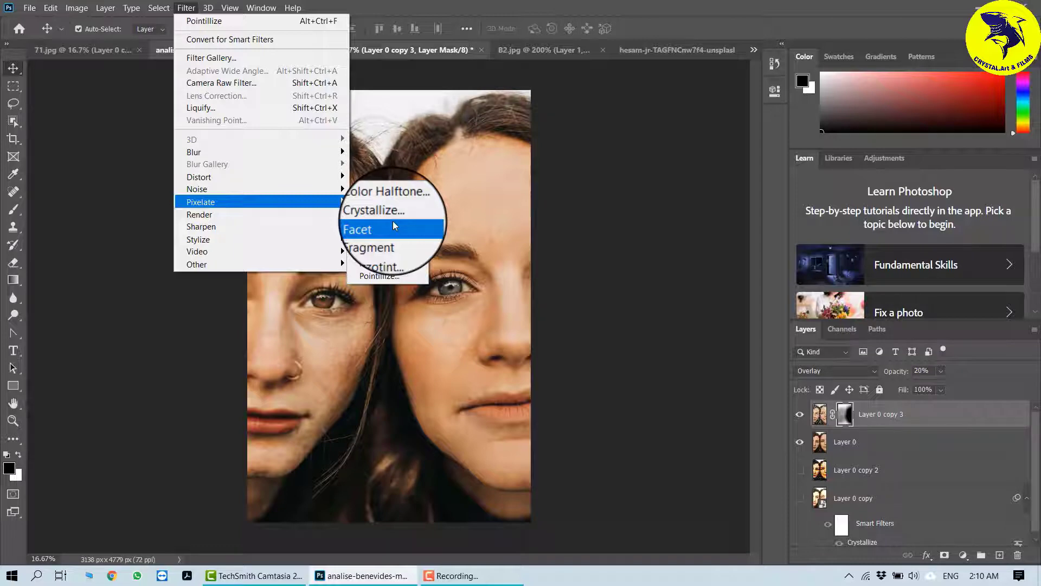
click(643, 260)
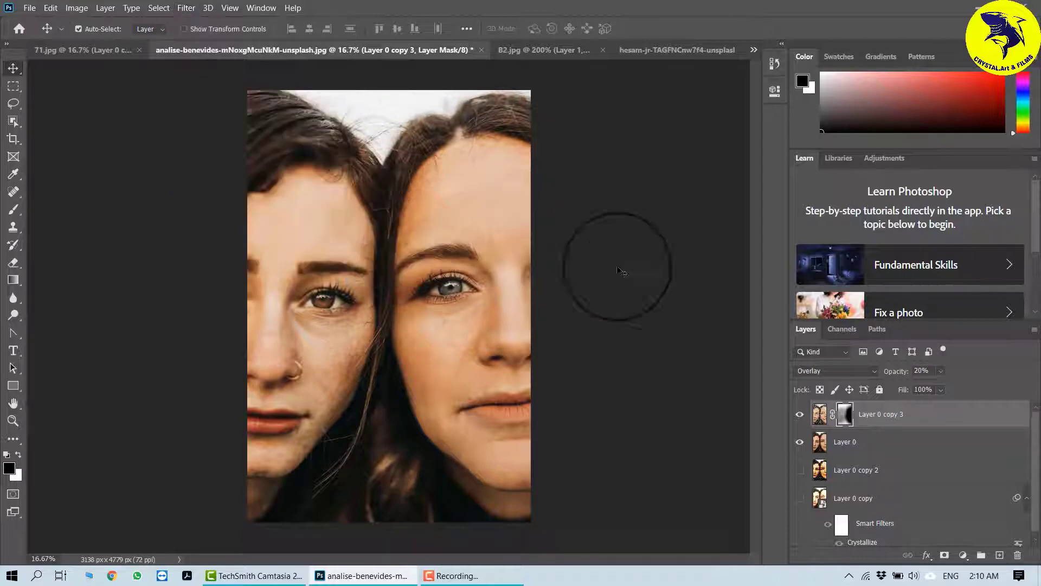
click(12, 193)
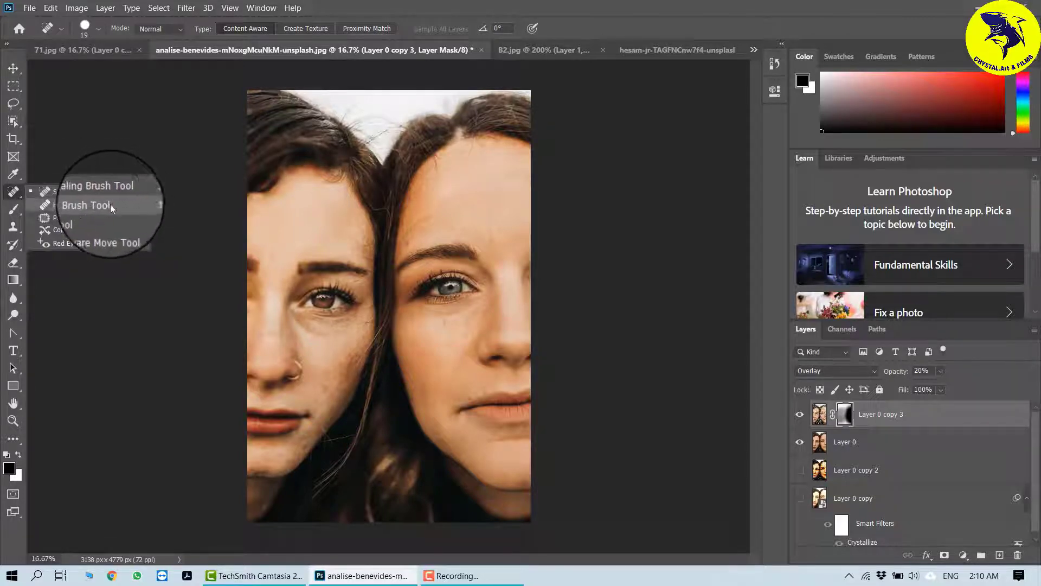
click(192, 215)
Step: Close the 71.jpg, analise-benevides, B2.jpg and hesam-jr documents
click(119, 51)
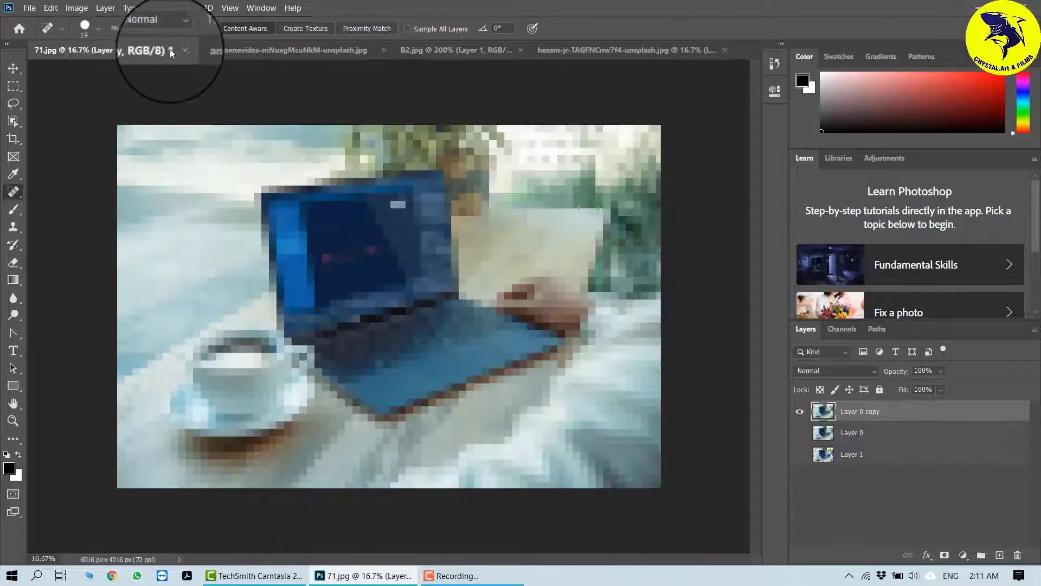
click(179, 50)
click(541, 226)
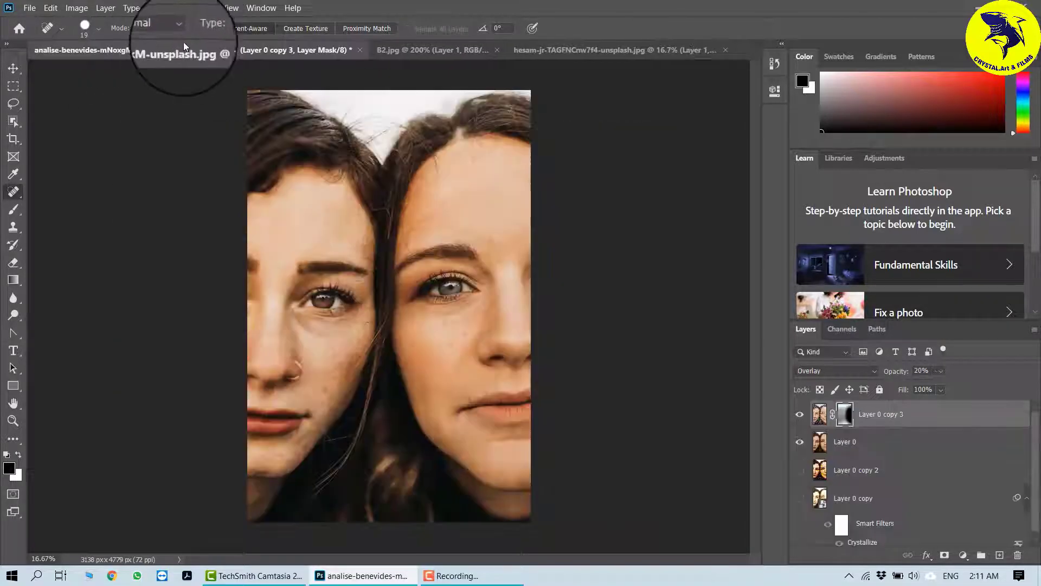
click(357, 50)
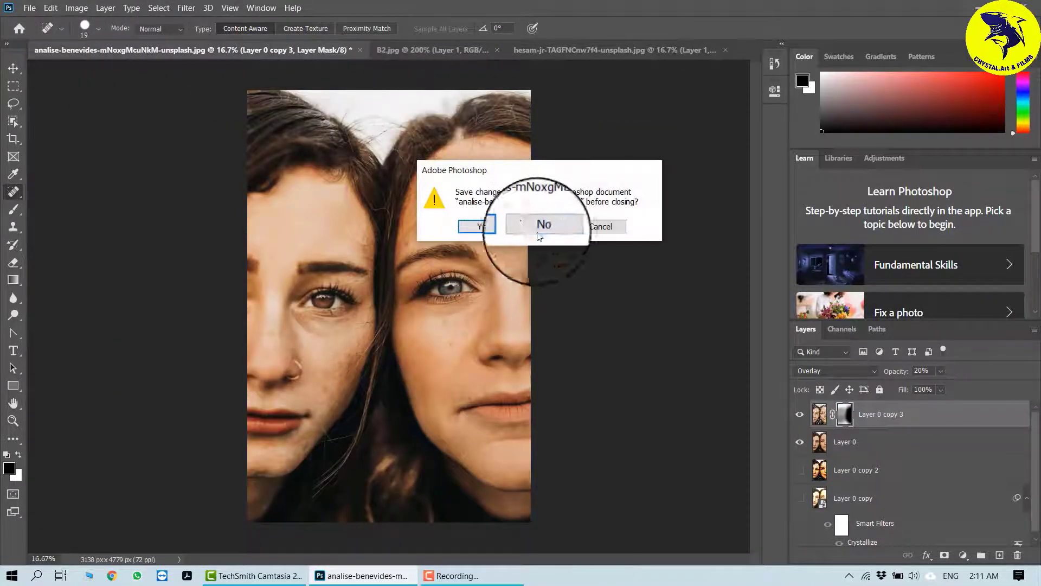
click(540, 225)
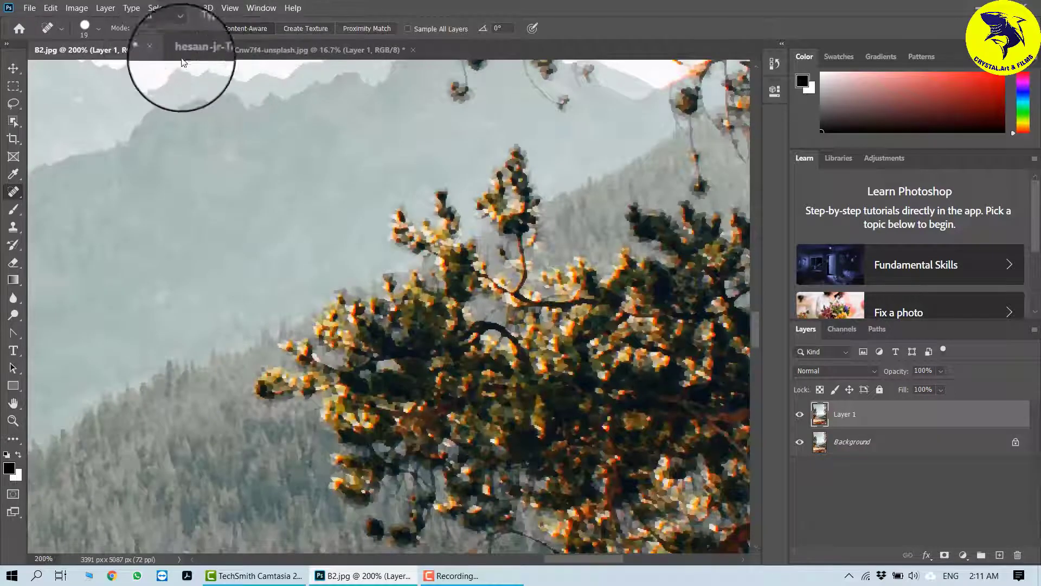
click(159, 50)
key(Return)
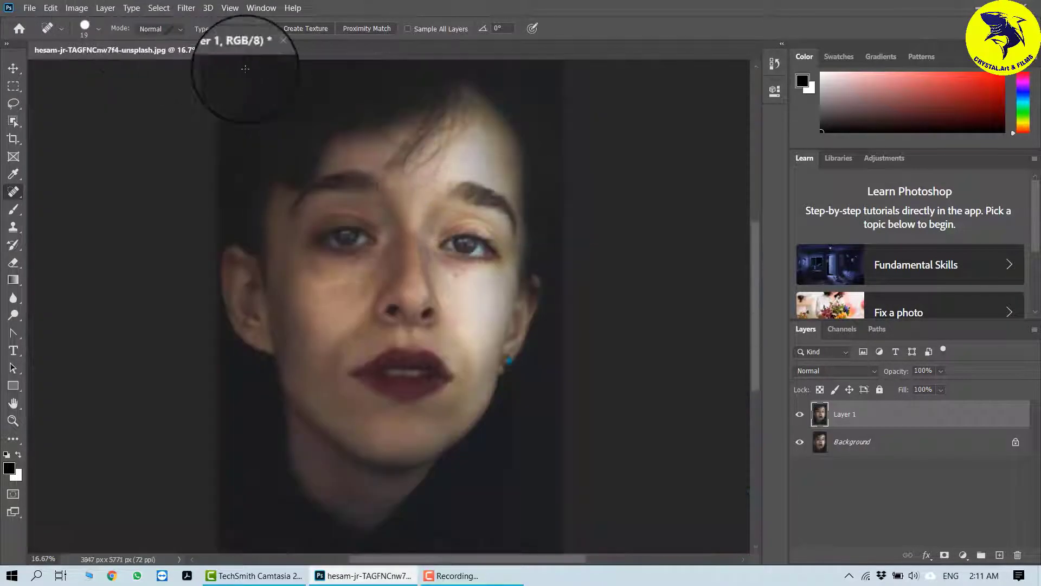
click(270, 50)
click(555, 242)
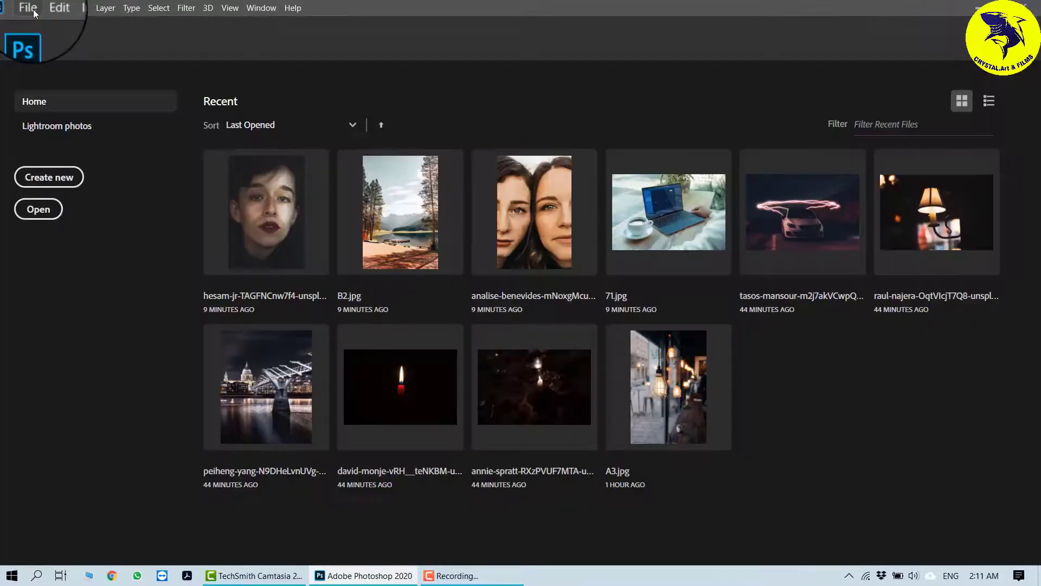
Step: Open the analise-benevides, dulkimso-santos and hesam-jr images together from the series2 folder
click(30, 8)
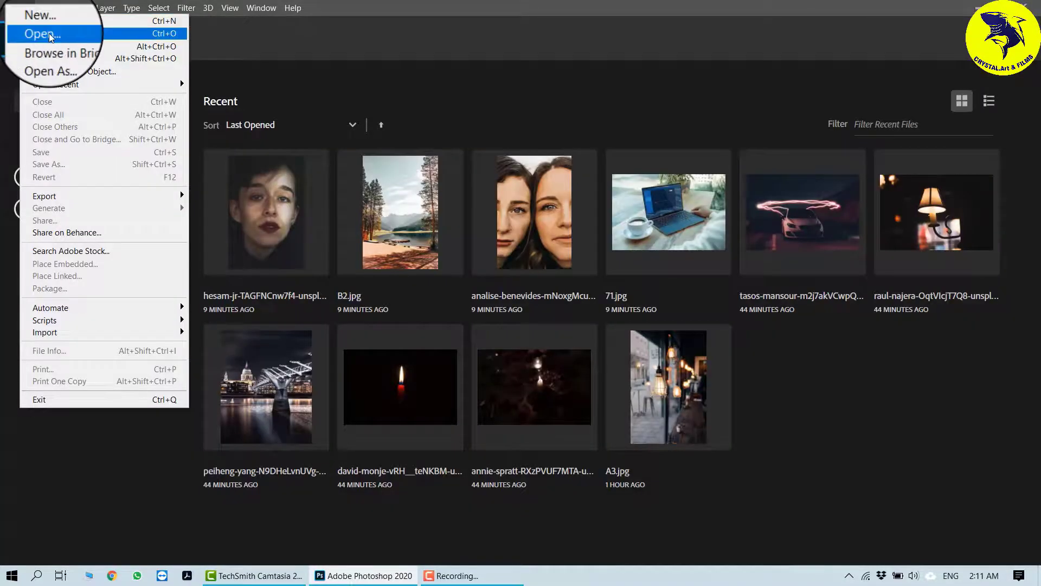
click(49, 33)
click(752, 217)
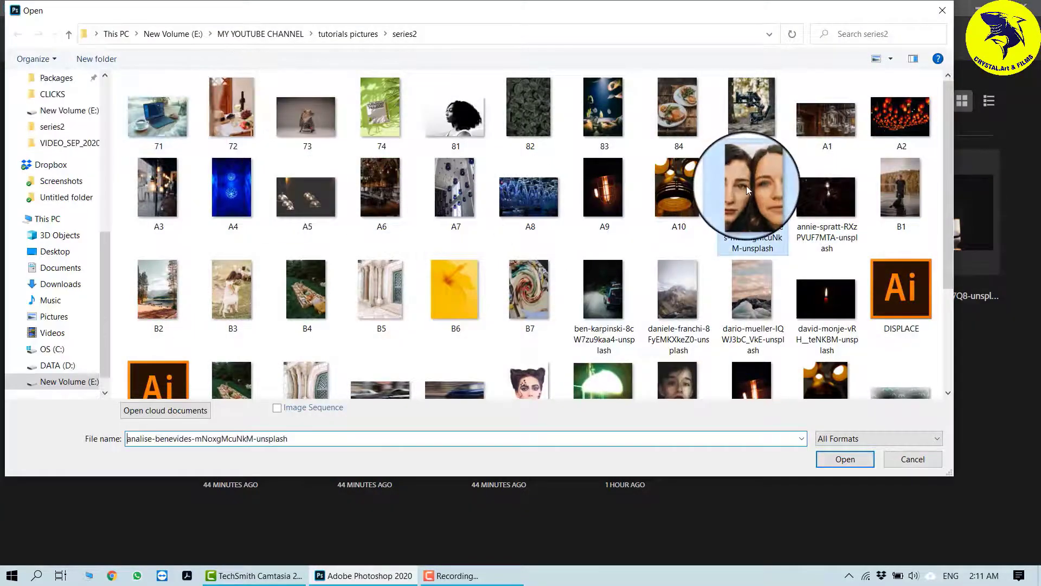
scroll(818, 302, down, 3)
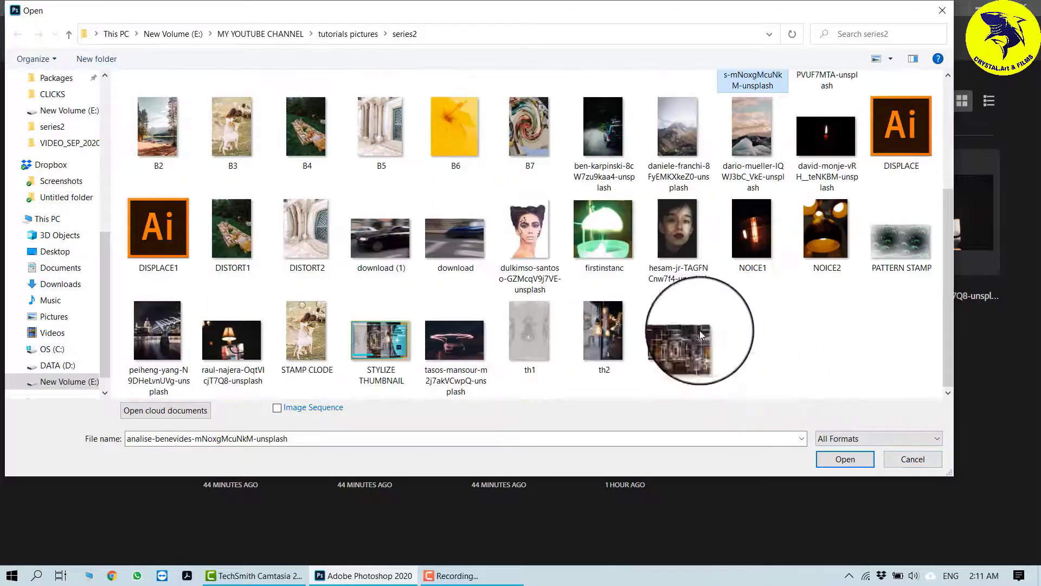
ctrl+click(537, 236)
ctrl+click(678, 238)
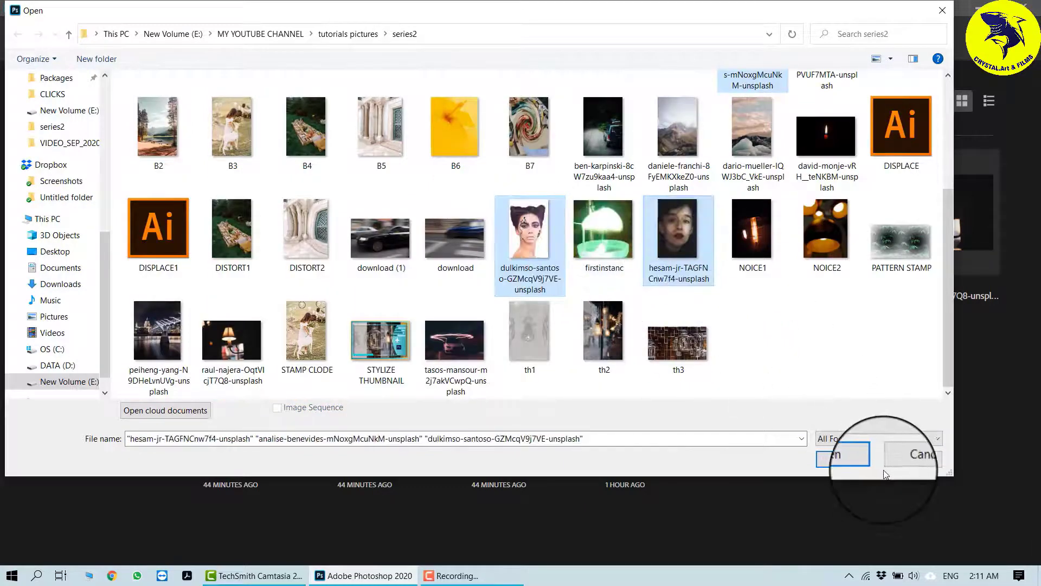
click(843, 460)
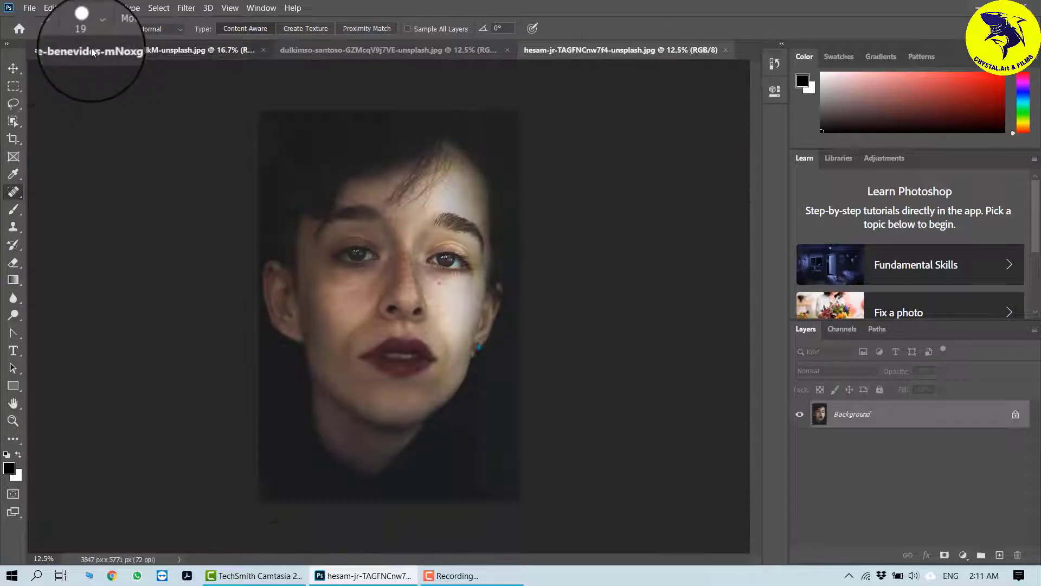
Step: Unlock the background layer of the analise-benevides image and duplicate it as a new layer copy
click(92, 49)
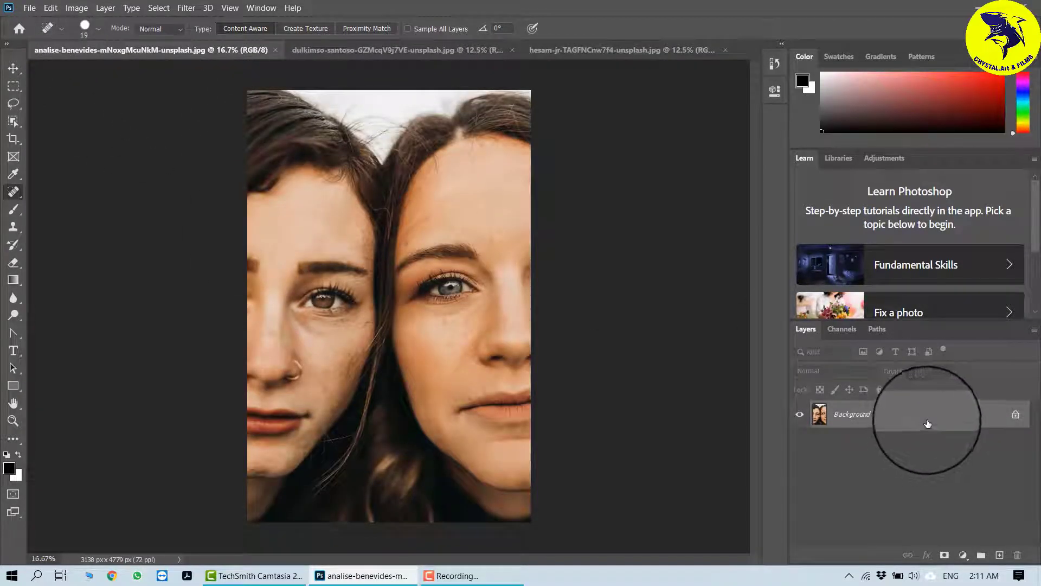
click(1016, 413)
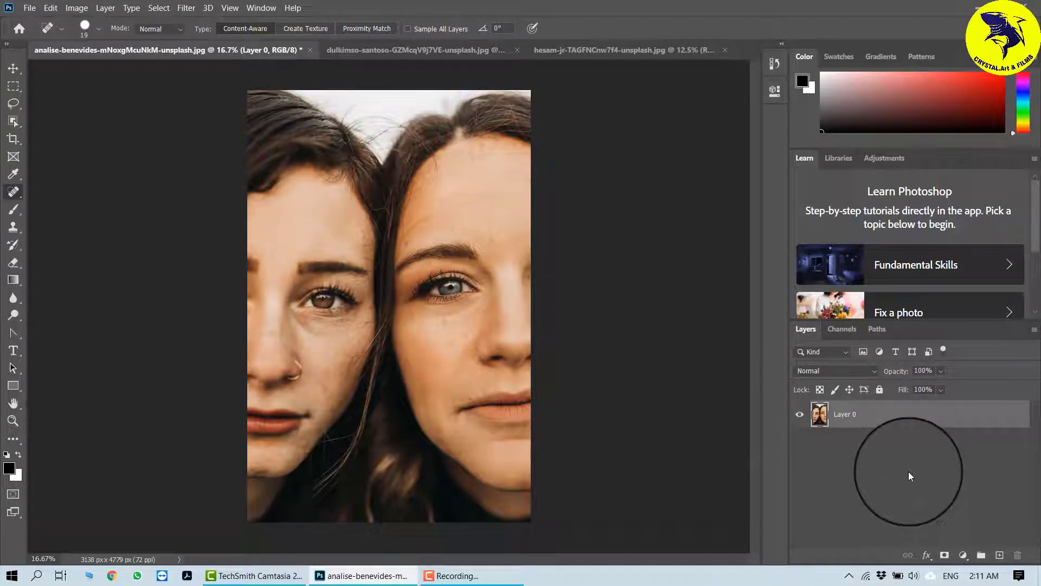
key(ctrl+j)
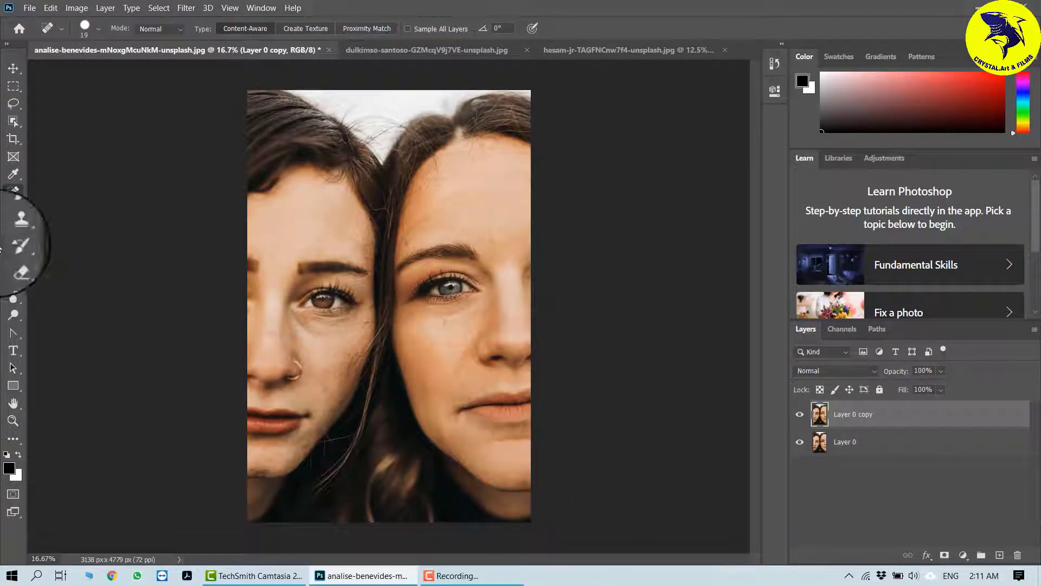
Step: With the Spot Healing Brush, heal blemishes on the right woman's cheek below her eye
right_click(12, 193)
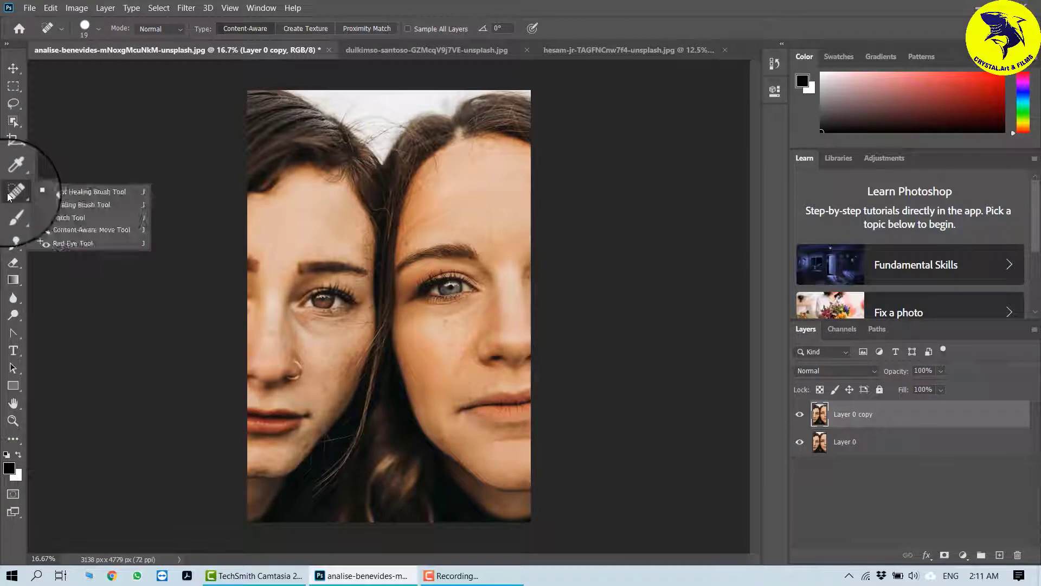
click(105, 191)
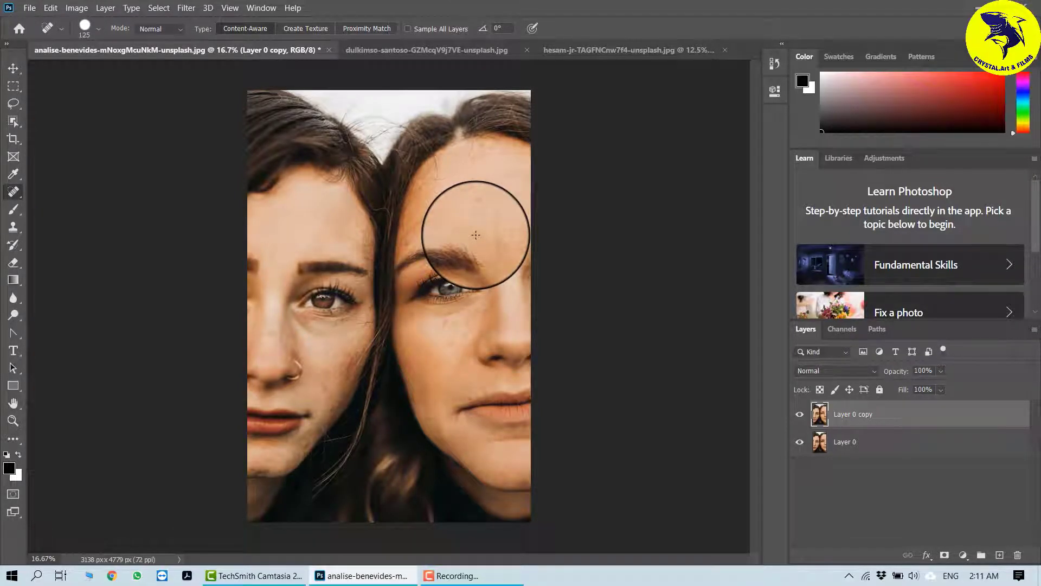
key(ctrl+plus)
key(ctrl+plus)
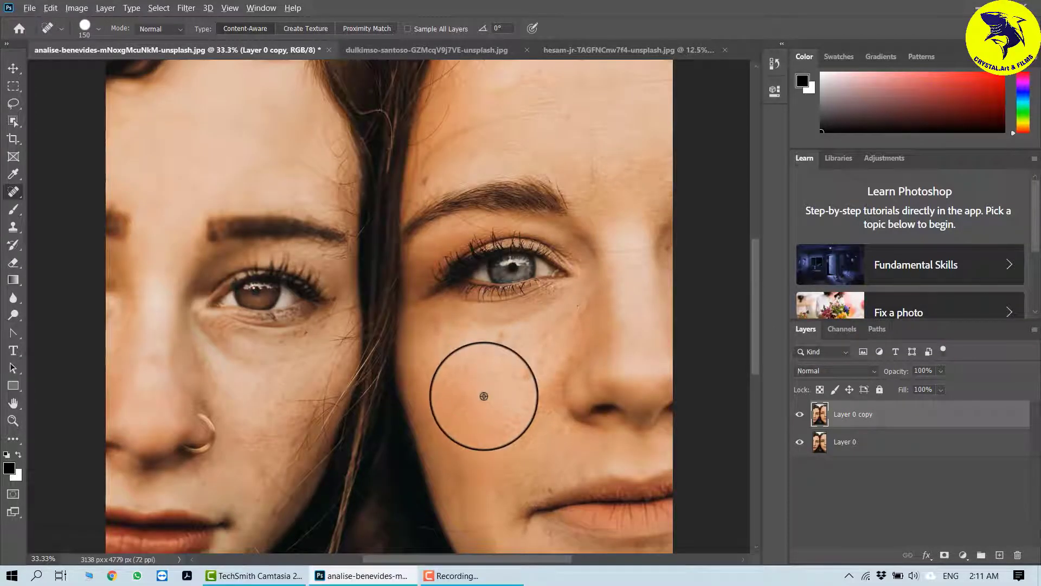
alt+click(515, 408)
click(530, 239)
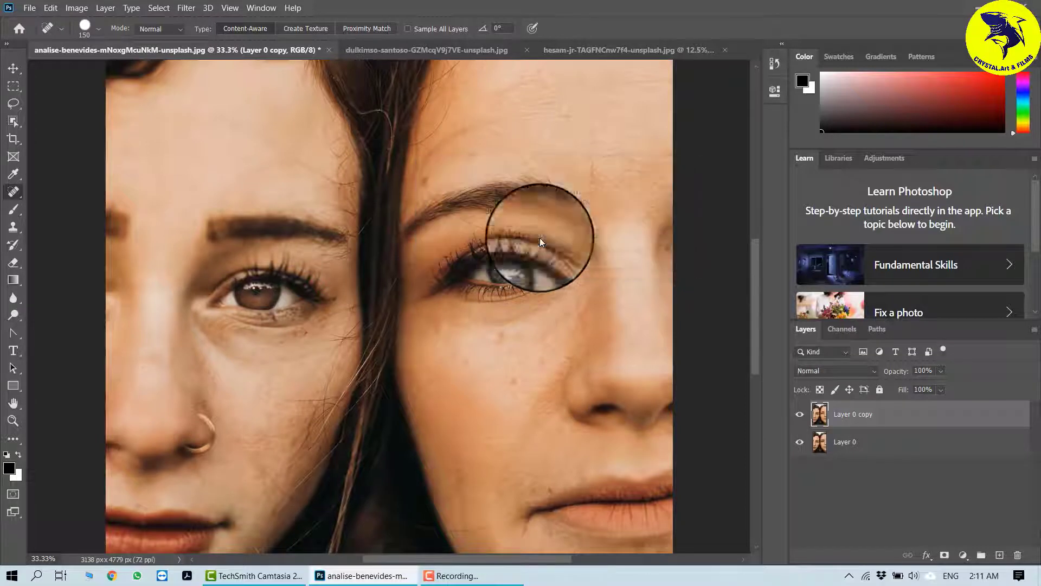
click(511, 379)
mouse_move(509, 384)
mouse_down()
mouse_move(499, 337)
mouse_move(506, 362)
mouse_move(460, 364)
mouse_move(434, 298)
mouse_up()
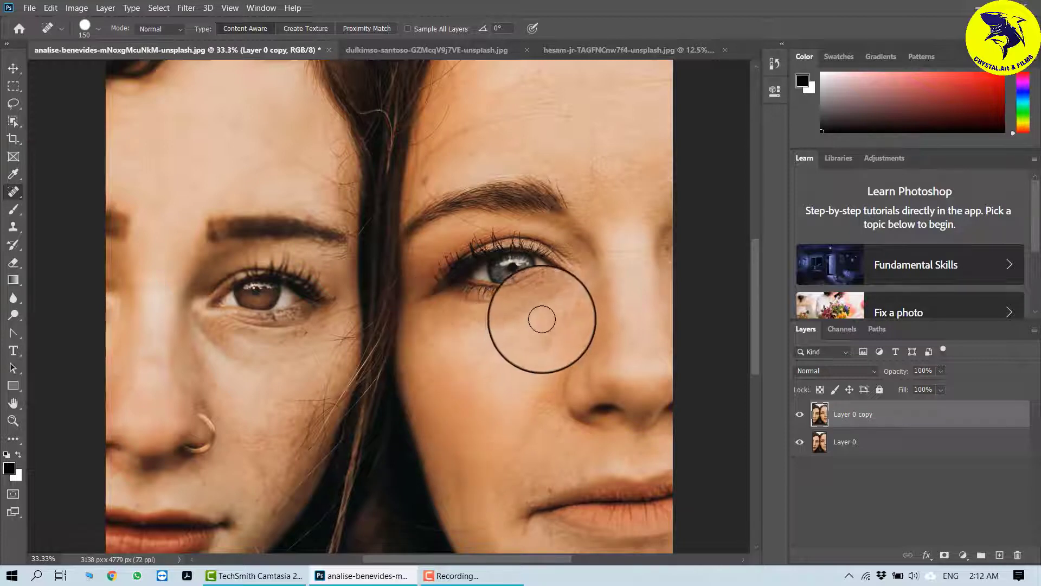
drag(550, 293, 442, 282)
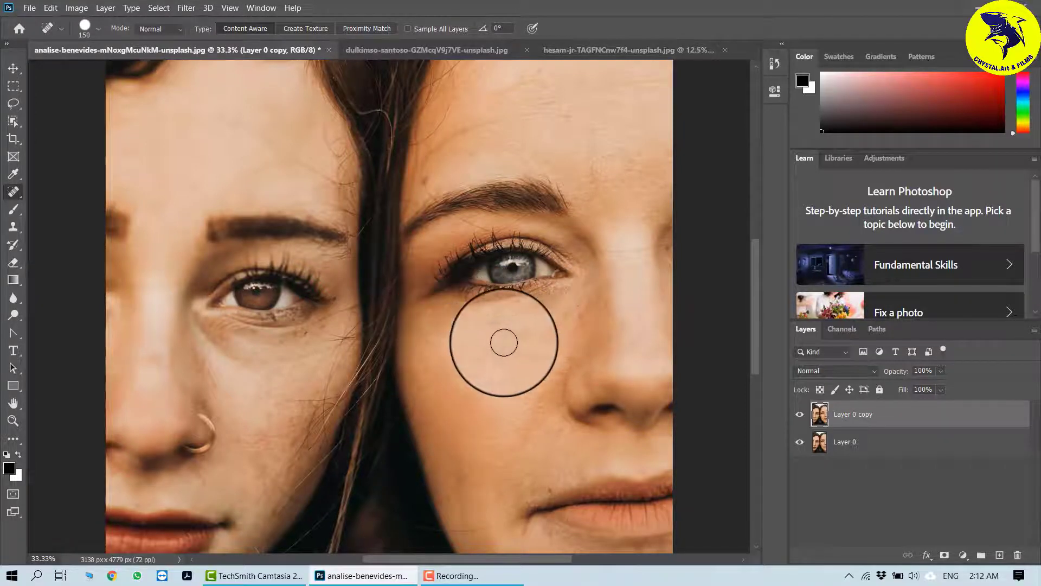
mouse_move(504, 342)
mouse_down()
mouse_move(511, 319)
mouse_move(568, 295)
mouse_move(451, 293)
mouse_move(488, 314)
mouse_move(550, 299)
mouse_move(467, 302)
mouse_move(518, 340)
mouse_move(553, 334)
mouse_up()
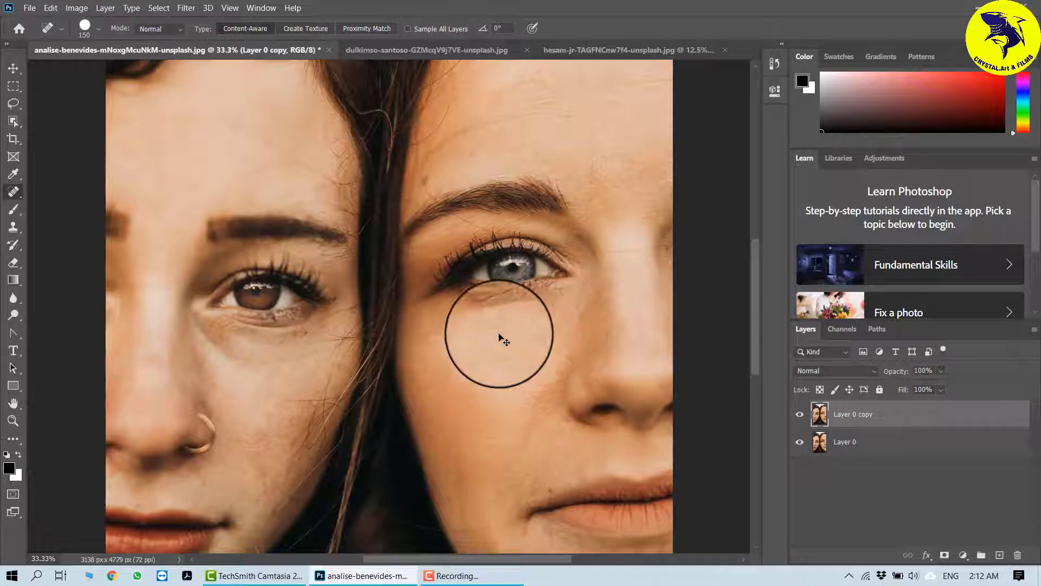
Step: Heal the spots on the right woman's lower cheek beside her nose
drag(490, 333, 396, 324)
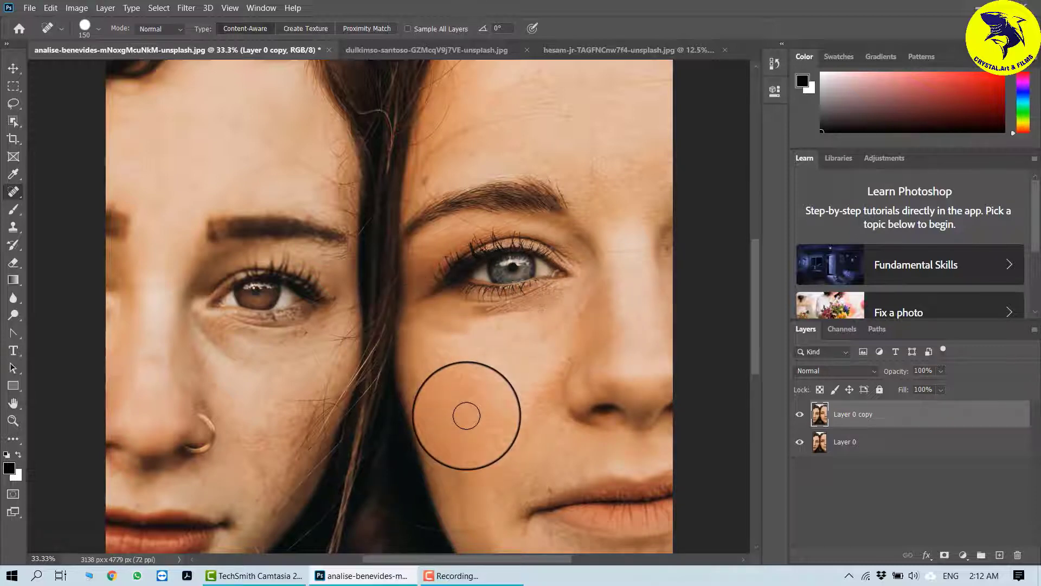
mouse_move(255, 395)
mouse_down()
mouse_move(265, 473)
mouse_move(298, 359)
mouse_move(275, 383)
mouse_move(232, 363)
mouse_move(235, 459)
mouse_move(253, 472)
mouse_up()
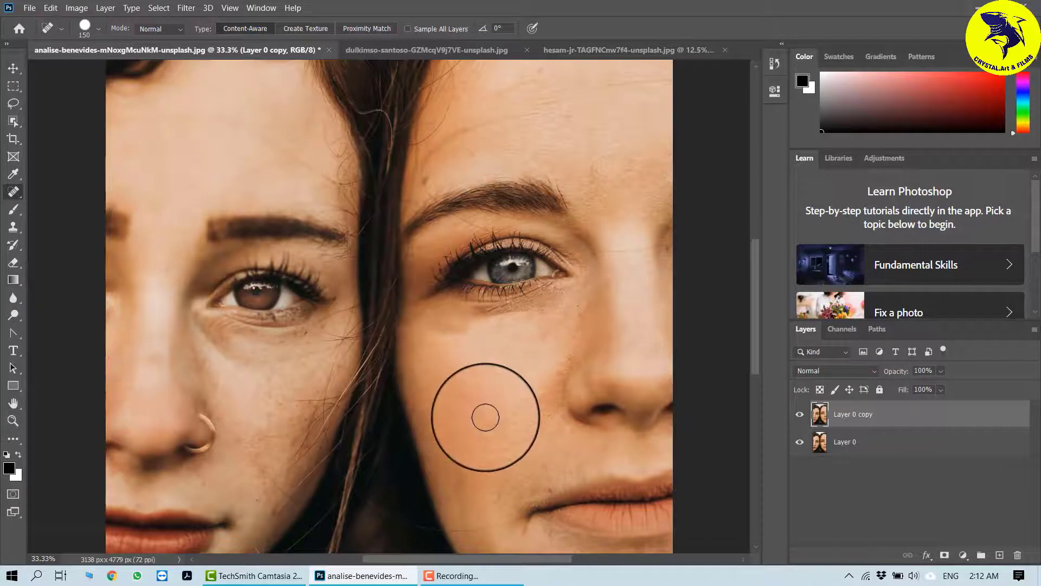
drag(563, 363, 558, 325)
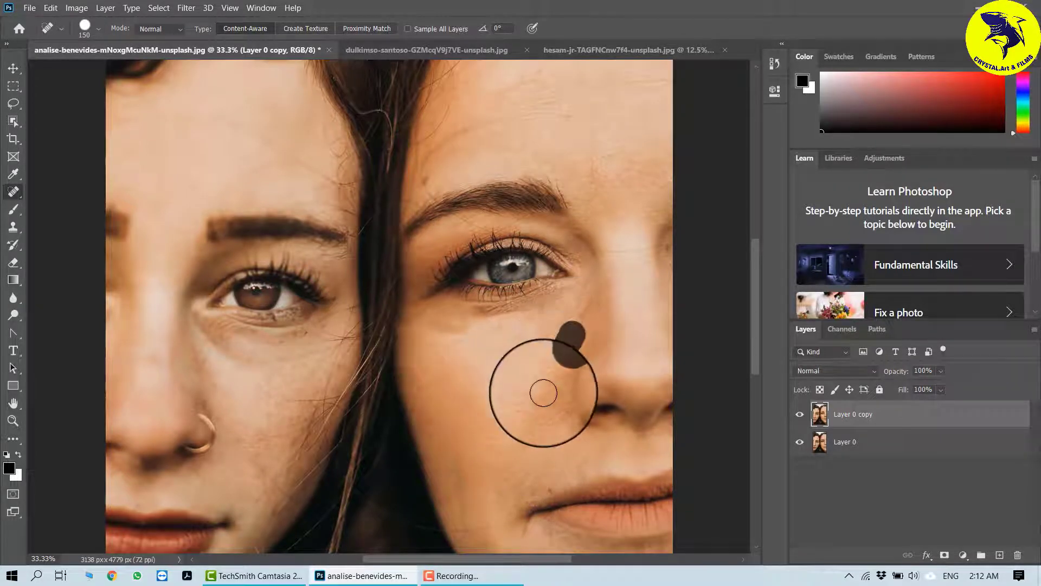
drag(539, 414, 557, 362)
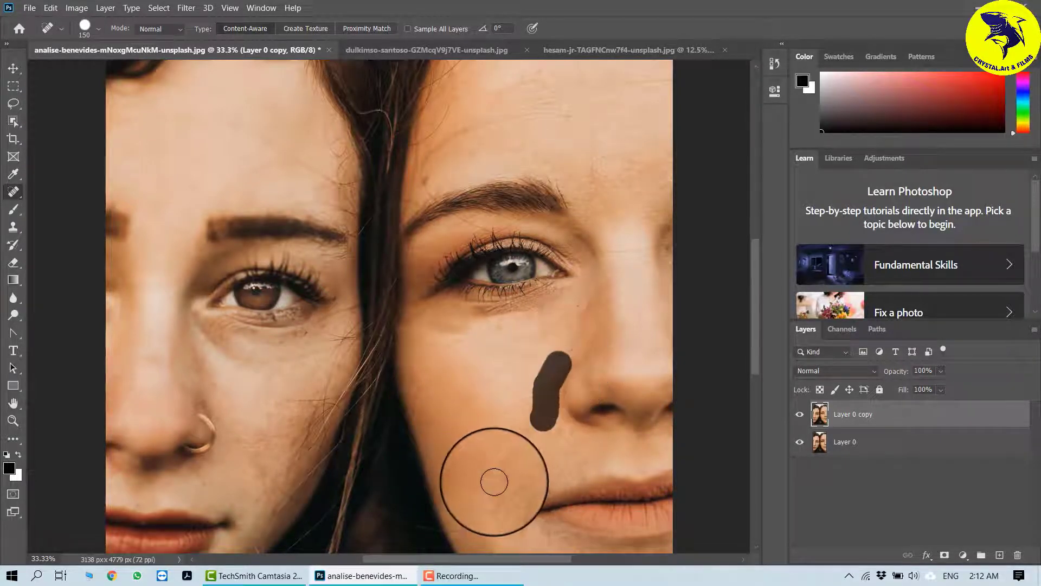
Step: Heal the lines and spots across the right woman's forehead
scroll(441, 175, up, 3)
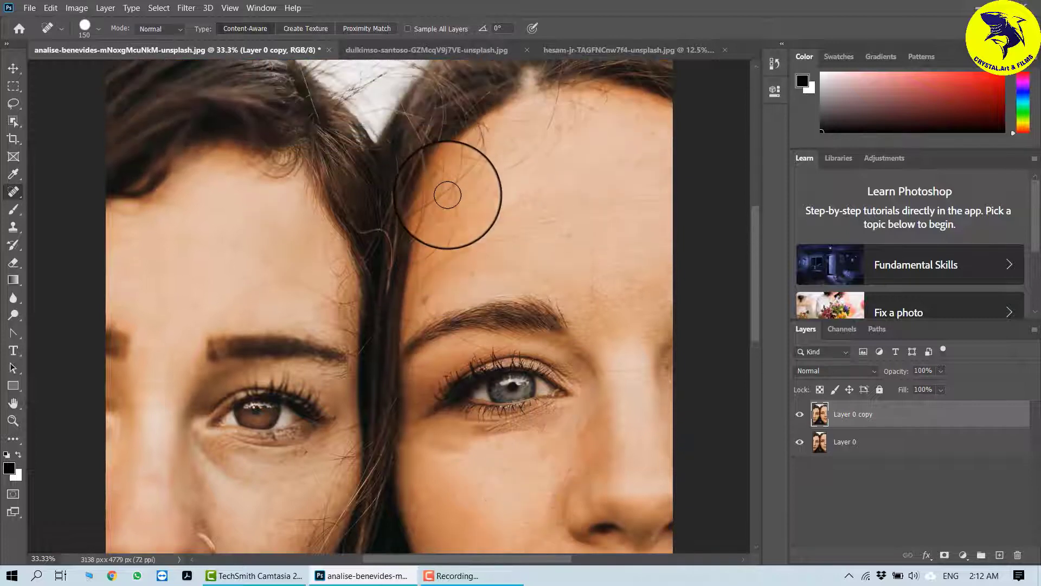
mouse_move(590, 247)
mouse_down()
mouse_move(556, 267)
mouse_move(651, 244)
mouse_move(488, 293)
mouse_up()
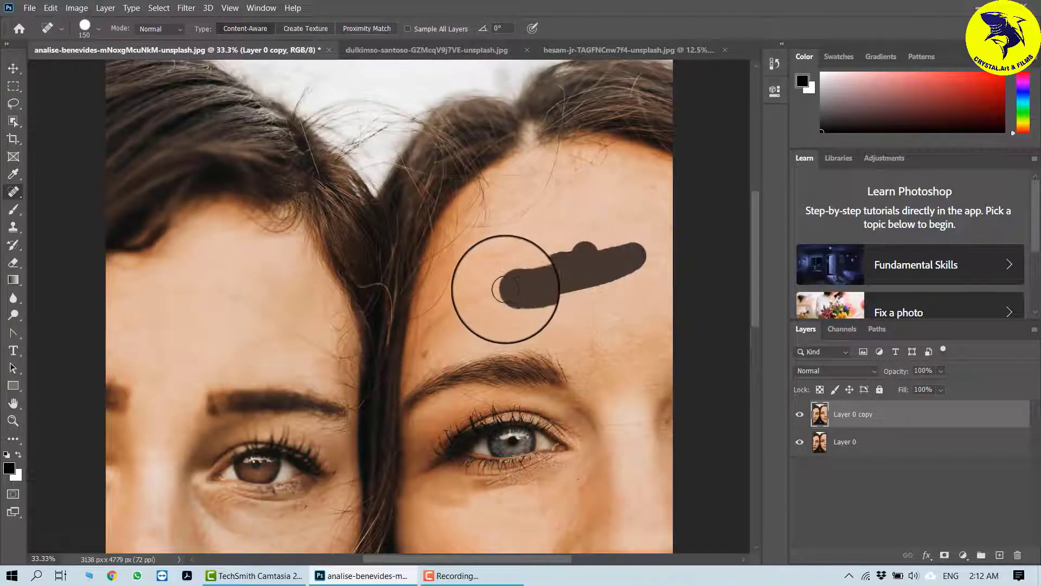
mouse_move(545, 259)
mouse_down()
mouse_move(504, 260)
mouse_move(640, 216)
mouse_move(662, 233)
mouse_move(659, 252)
mouse_up()
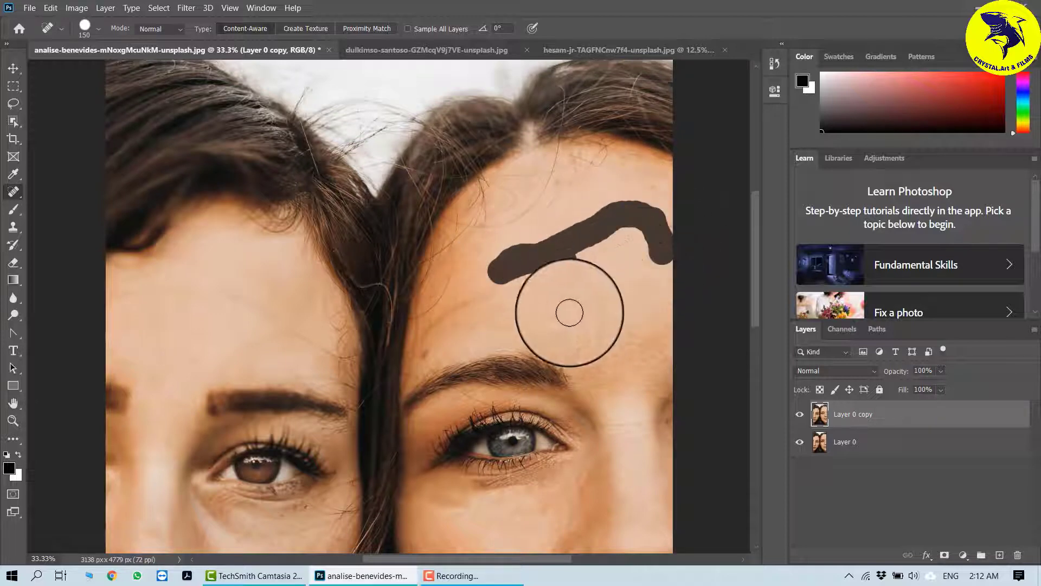
drag(513, 292, 474, 293)
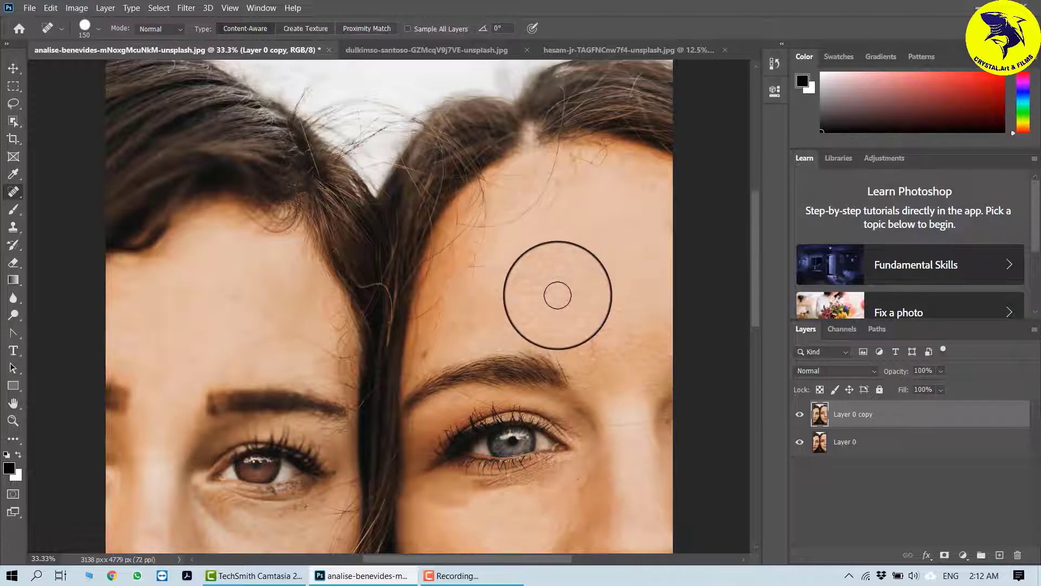
click(197, 292)
drag(234, 297, 285, 310)
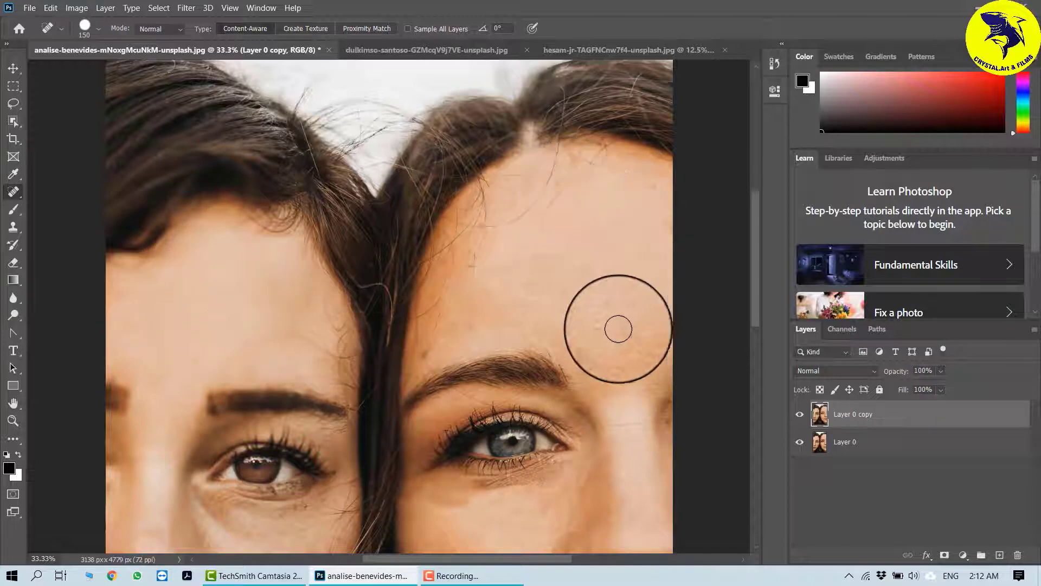
Step: Heal the right woman's jaw area and the left woman's cheek beside her nose
mouse_move(581, 453)
mouse_down()
mouse_move(558, 237)
mouse_move(590, 188)
mouse_up()
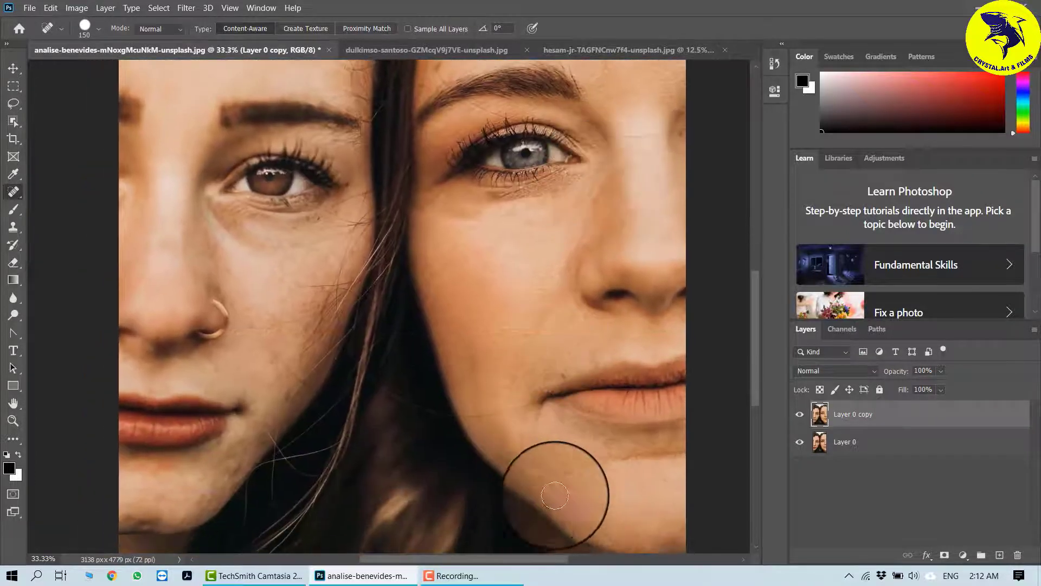
mouse_move(607, 494)
mouse_down()
mouse_move(574, 441)
mouse_move(583, 409)
mouse_move(651, 414)
mouse_up()
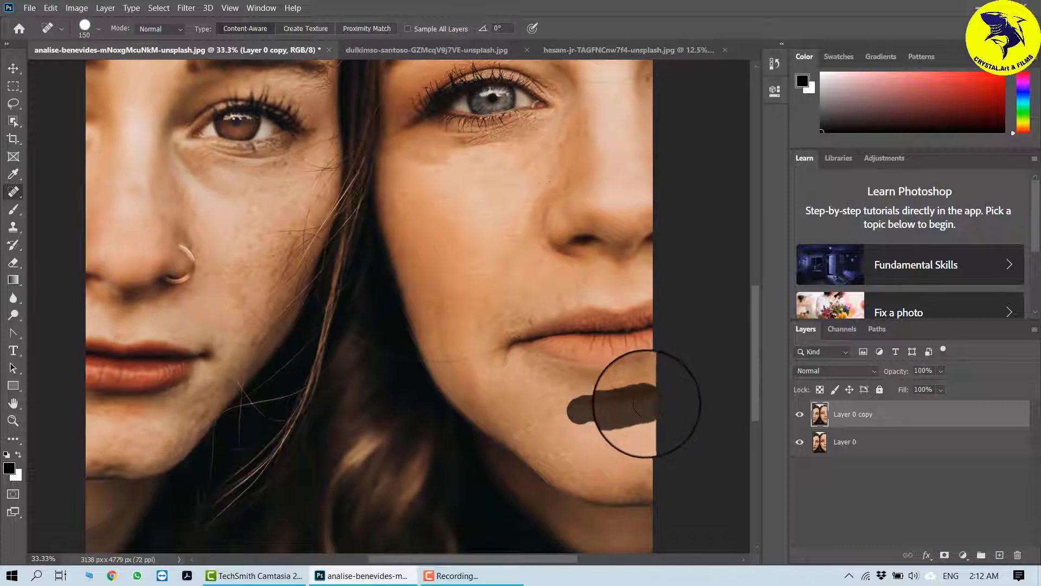
mouse_move(568, 418)
mouse_down()
mouse_move(623, 399)
mouse_move(572, 383)
mouse_move(539, 430)
mouse_up()
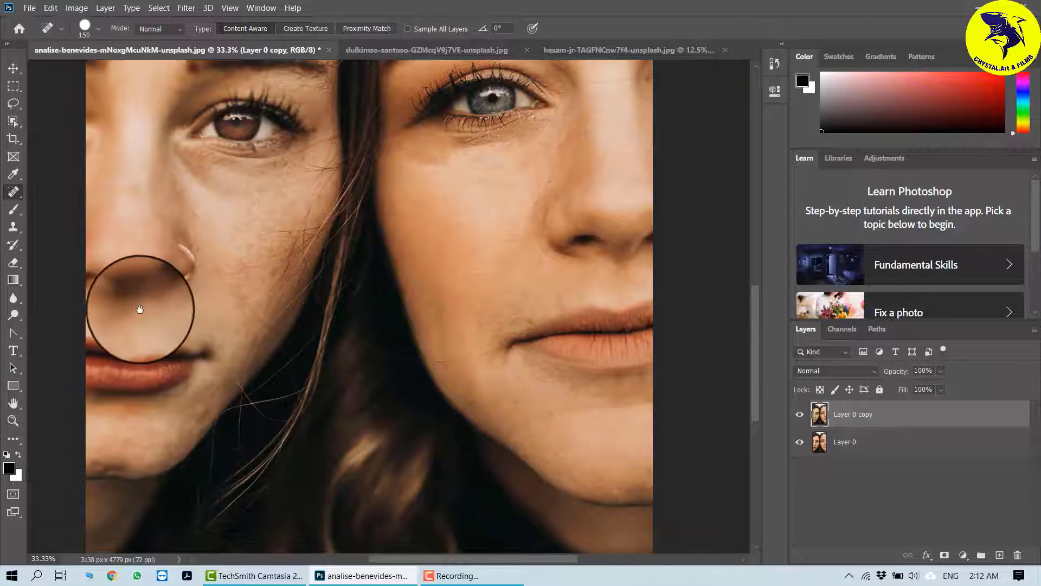
drag(140, 309, 114, 383)
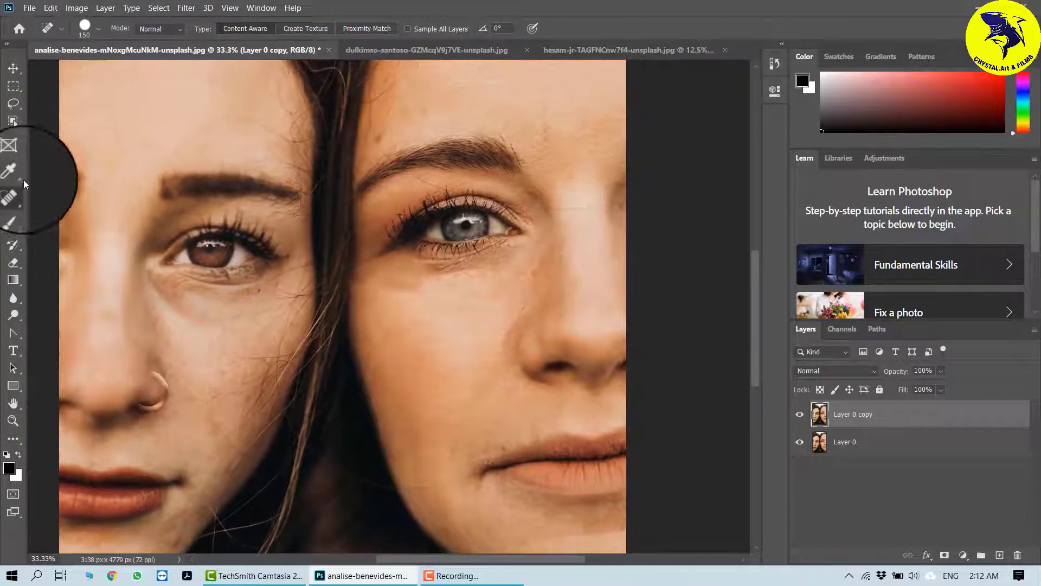
Step: Reselect the Spot Healing Brush and heal remaining spots on the right woman's cheek and chin, then switch to the Move tool
right_click(14, 191)
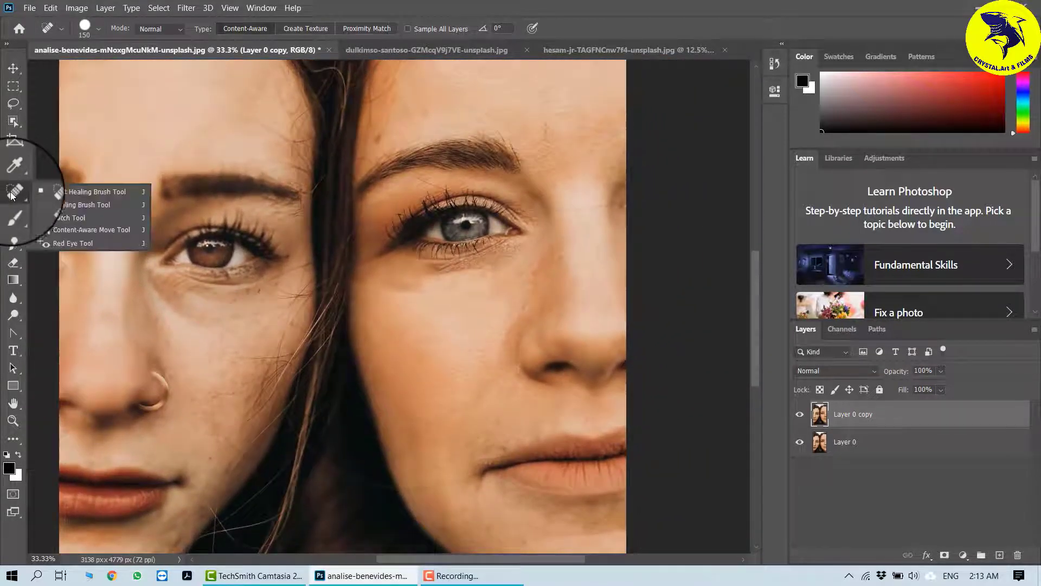
click(84, 192)
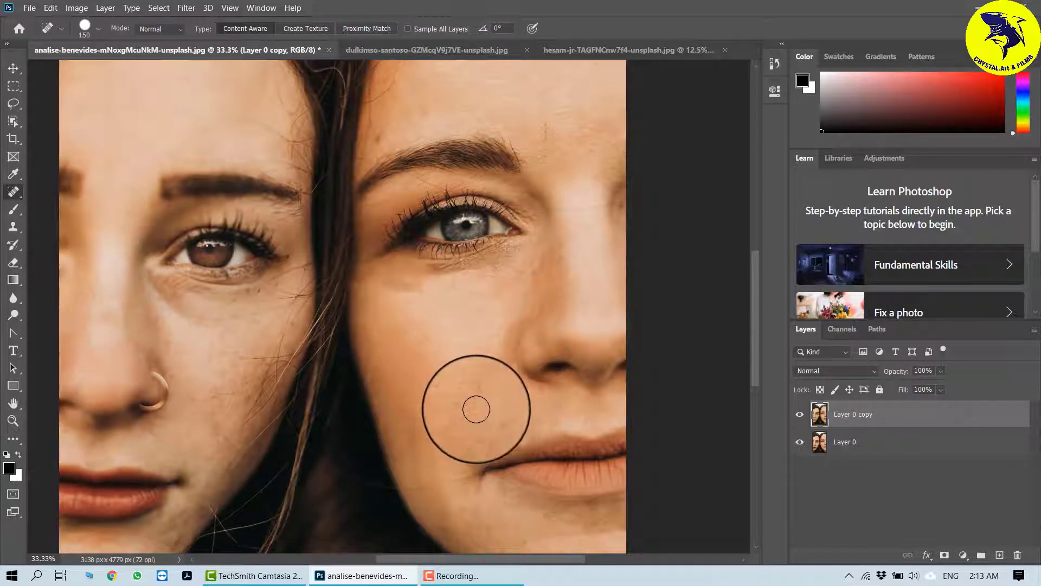
mouse_move(476, 409)
mouse_down()
mouse_move(450, 449)
mouse_move(462, 475)
mouse_move(485, 328)
mouse_up()
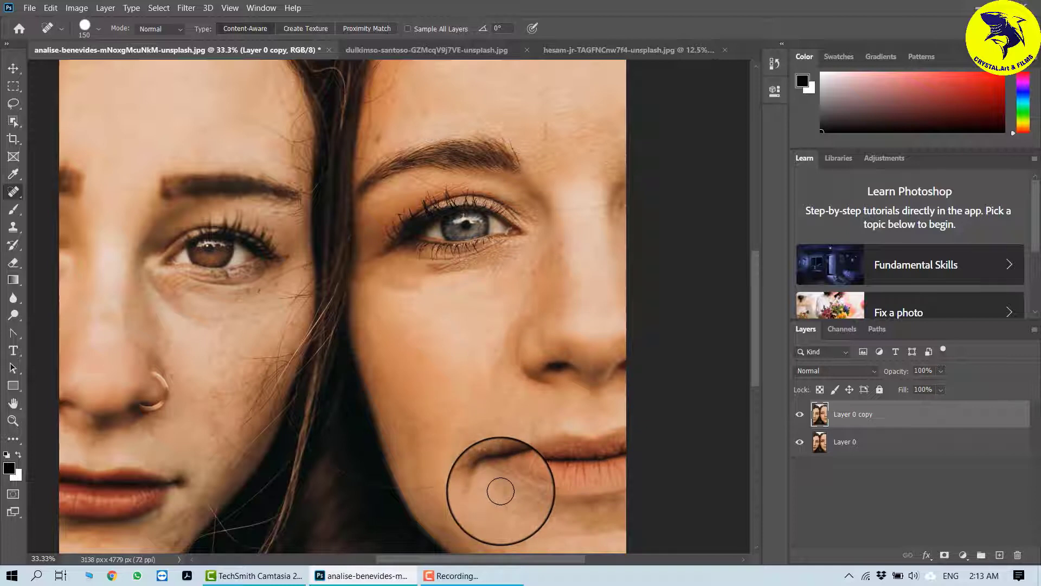
click(501, 491)
click(14, 68)
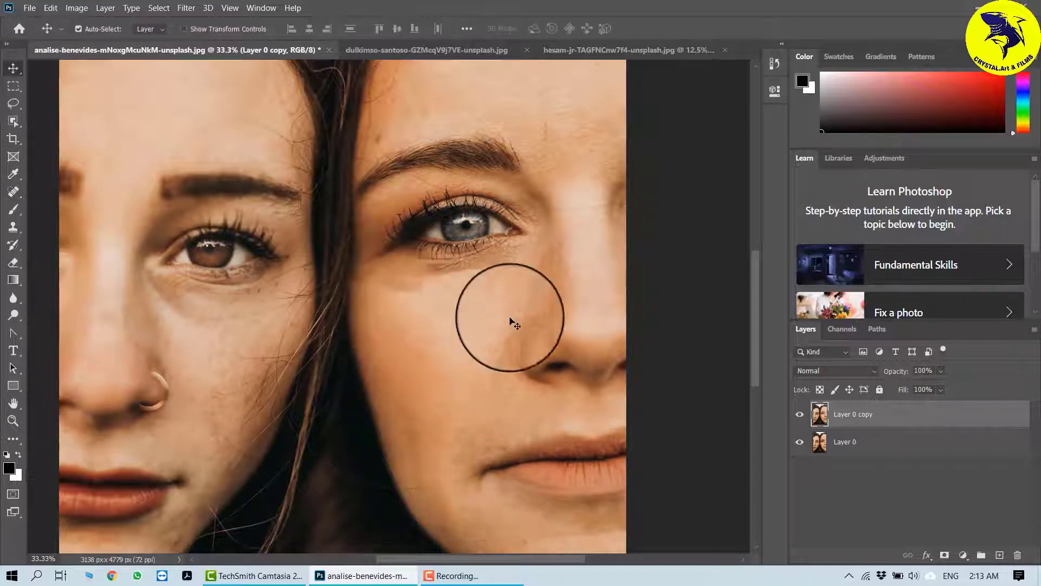
scroll(506, 339, down, 3)
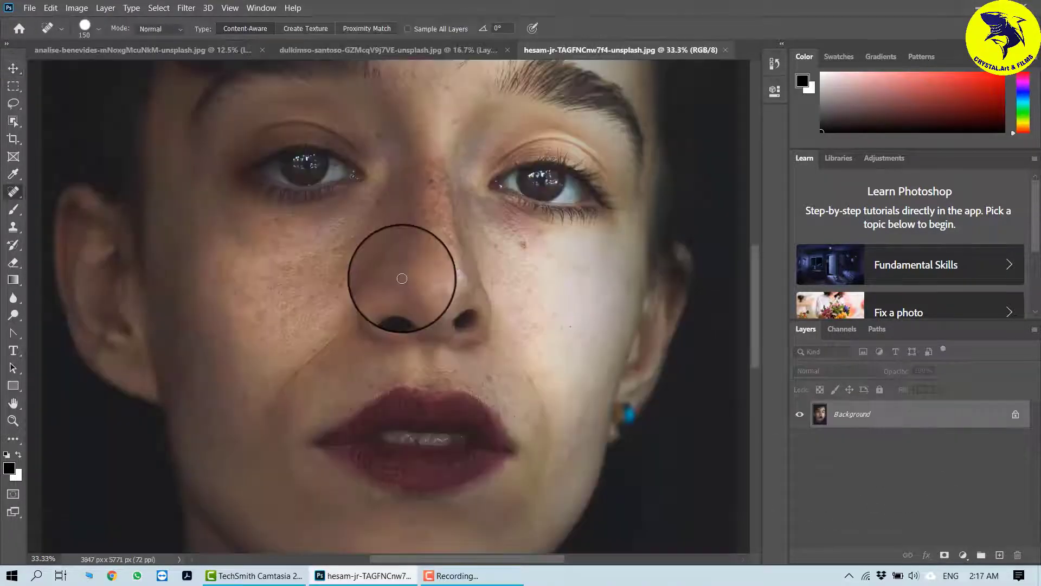
Step: Duplicate the hesam-jr image's background as Layer 1 and heal a spot on her cheek, continuing past the tool notice
key(ctrl+j)
click(396, 274)
scroll(466, 241, up, 1)
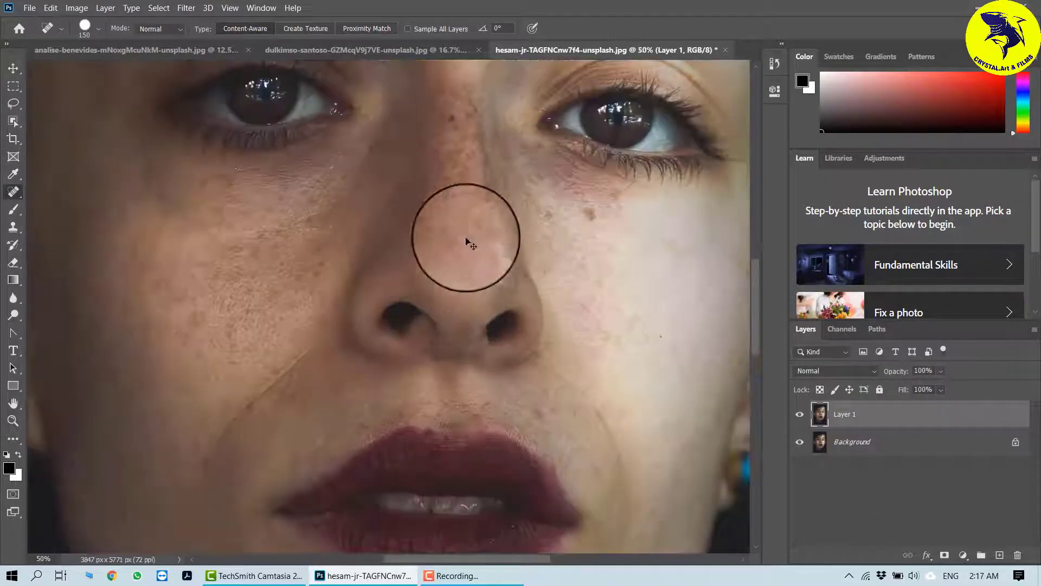
scroll(523, 360, up, 2)
scroll(574, 296, right, 3)
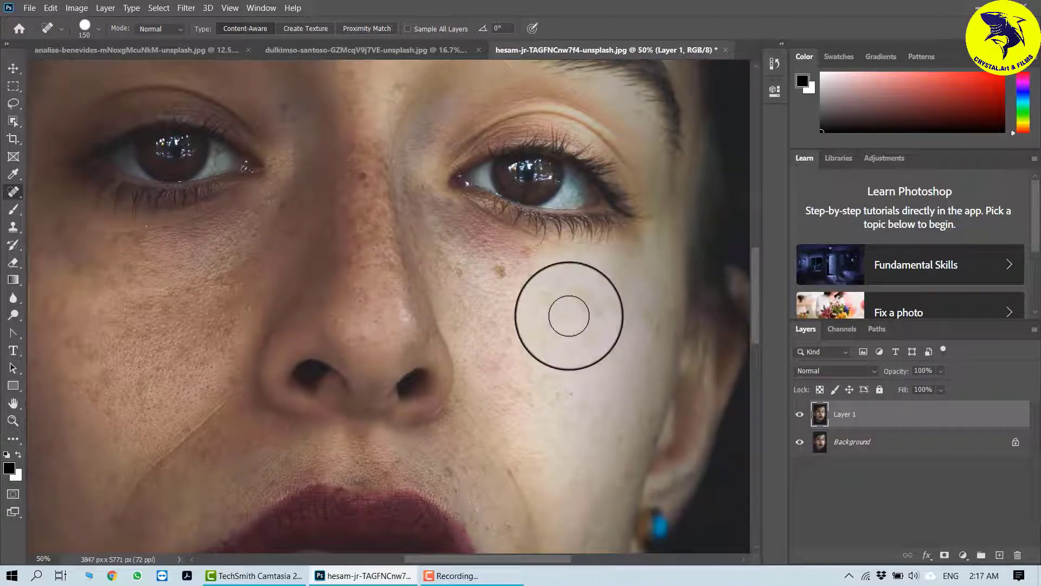
alt+click(569, 318)
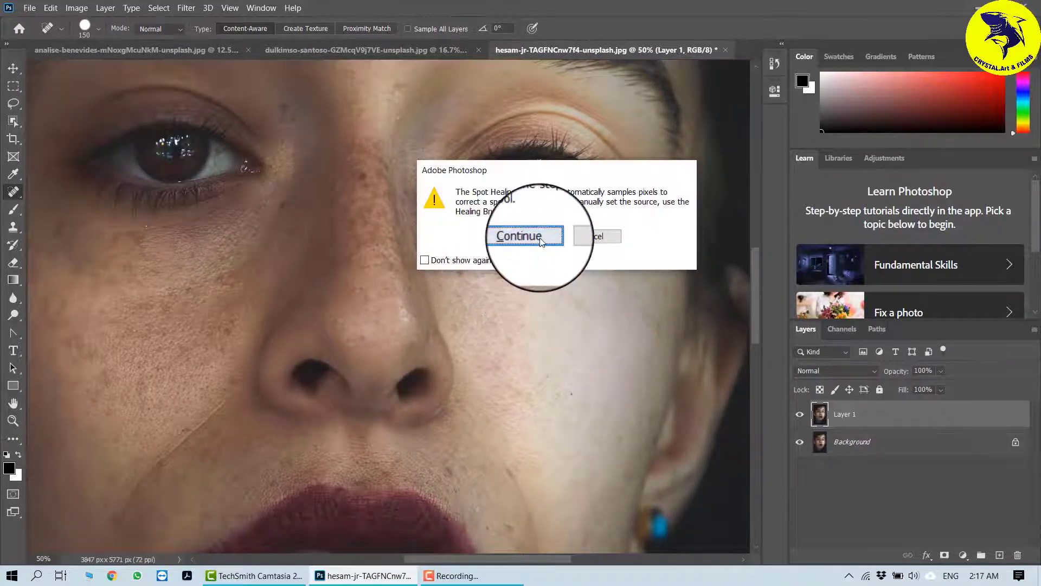
click(540, 239)
Step: Heal the freckles and spots on the woman's cheek beside her nose
click(536, 277)
click(488, 272)
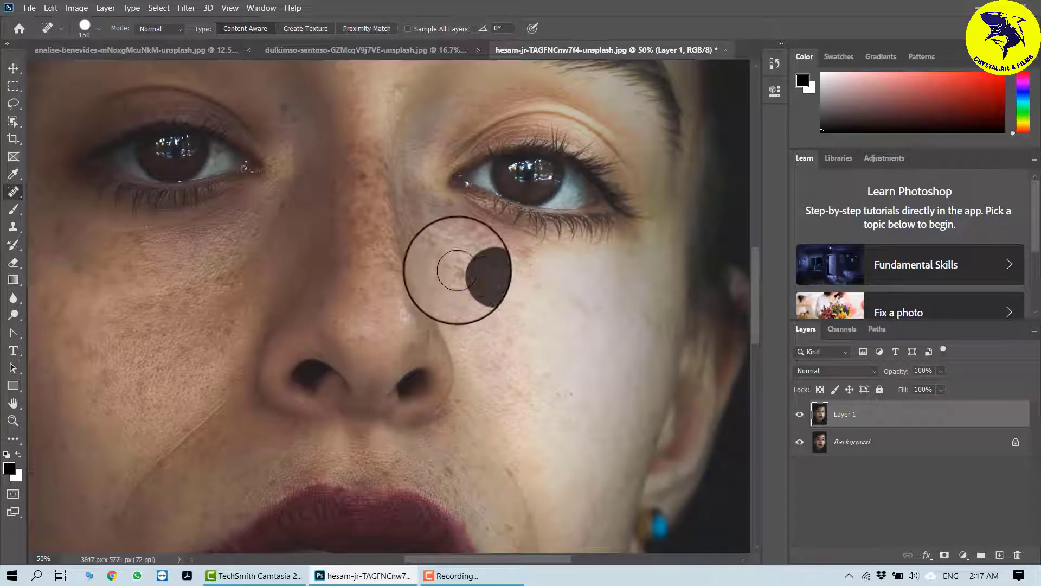
click(457, 269)
click(515, 279)
click(569, 296)
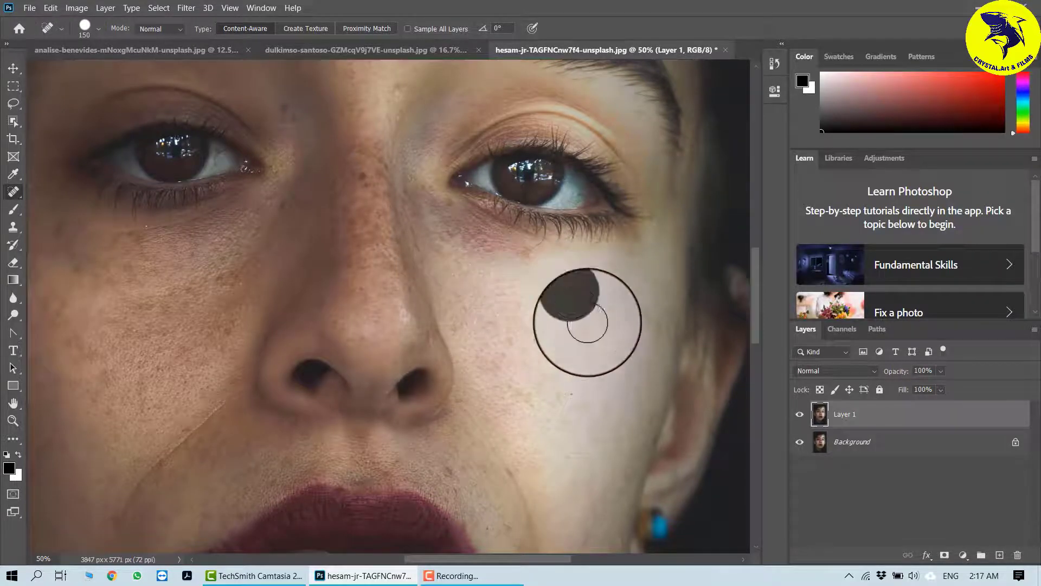
click(595, 325)
click(557, 364)
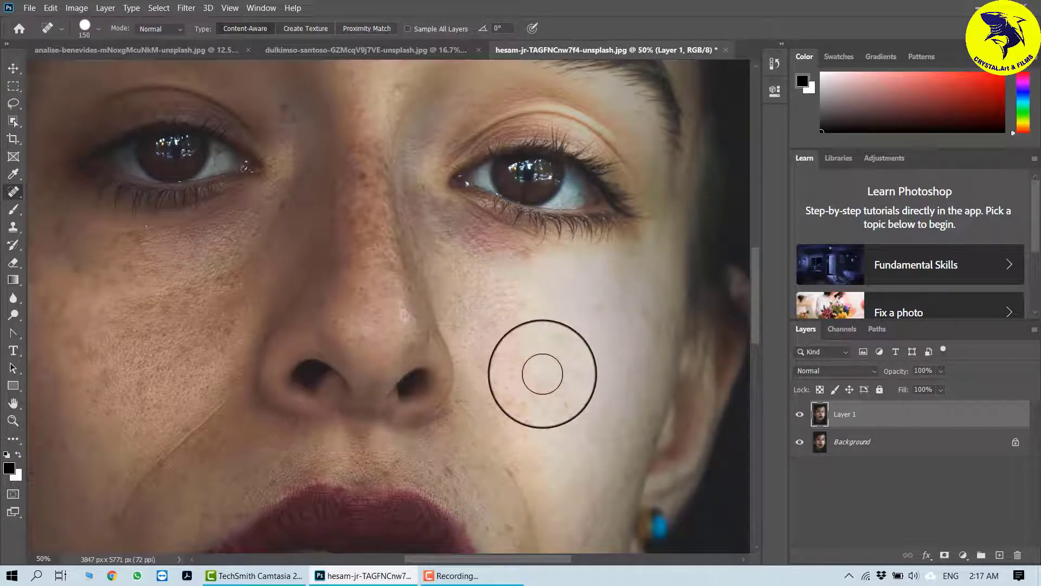
scroll(543, 373, down, 1)
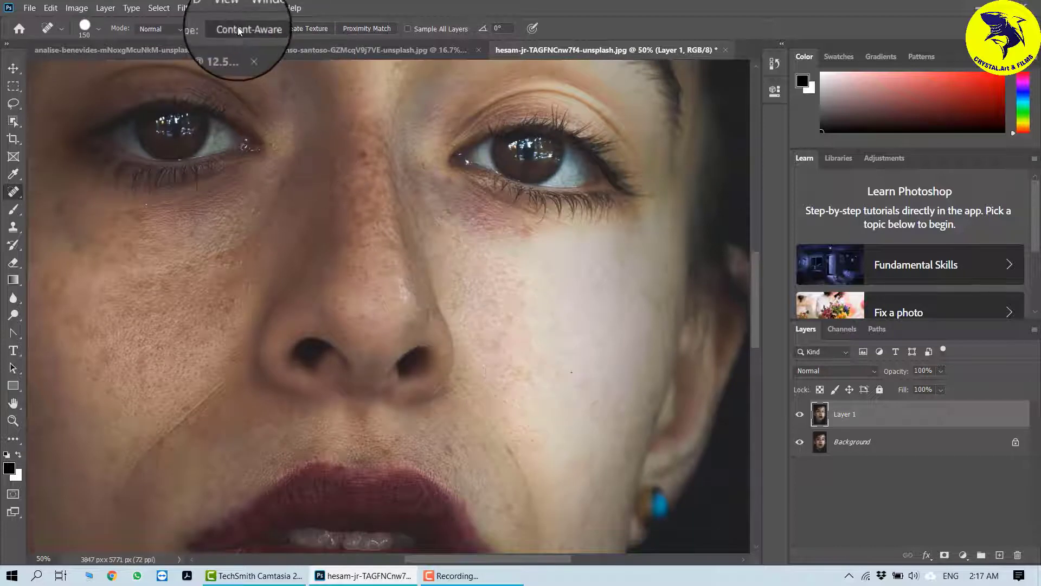
Step: Heal the spots on the woman's left cheek and just beneath her left eye with the Spot Healing Brush
click(537, 316)
click(520, 350)
click(540, 381)
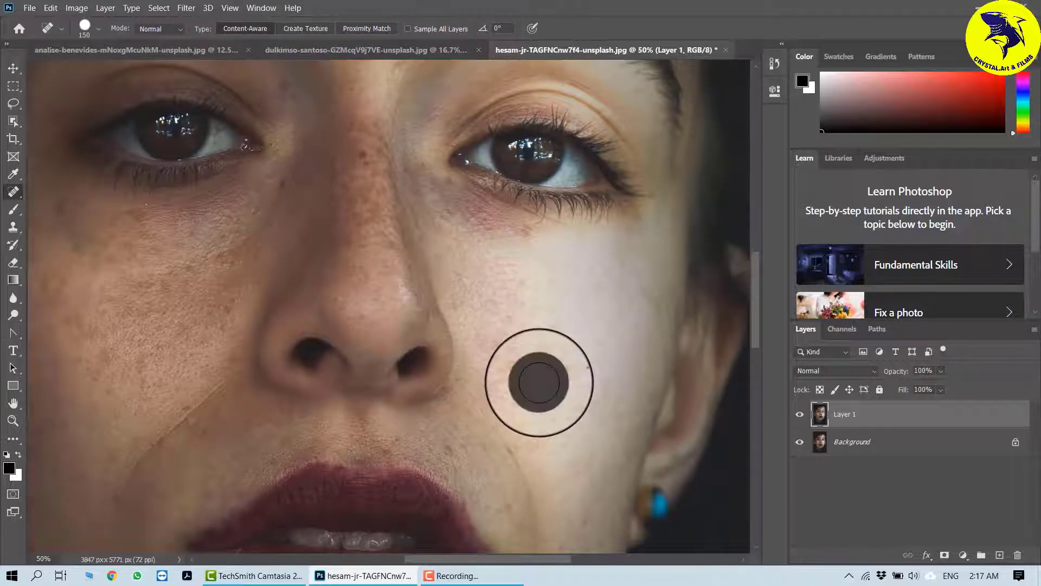
click(517, 222)
click(518, 237)
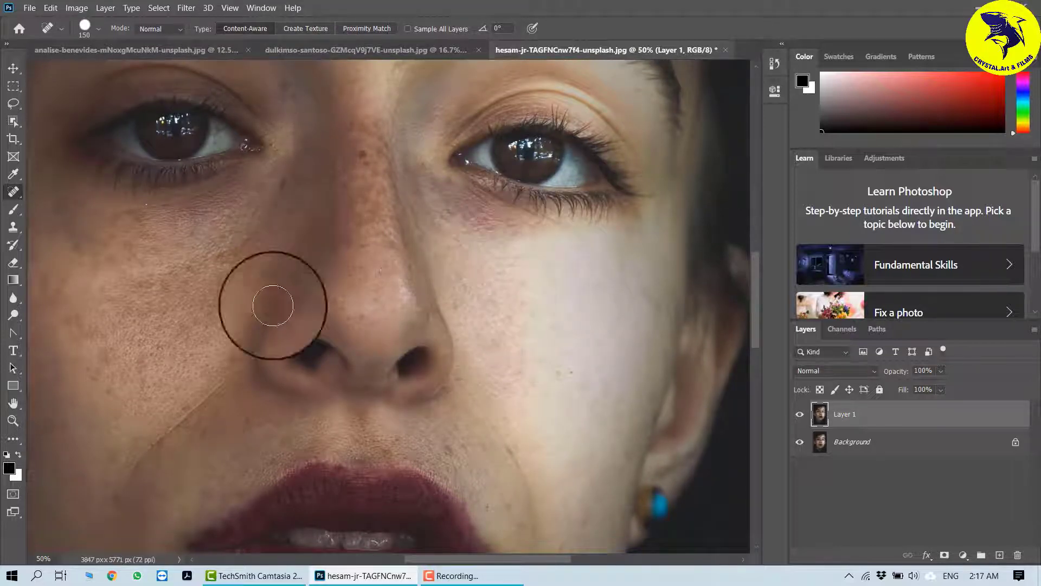
Step: Heal the spots on her left cheek beside the nostril and near the corner of her mouth
scroll(508, 380, down, 1)
scroll(508, 380, down, 2)
click(442, 373)
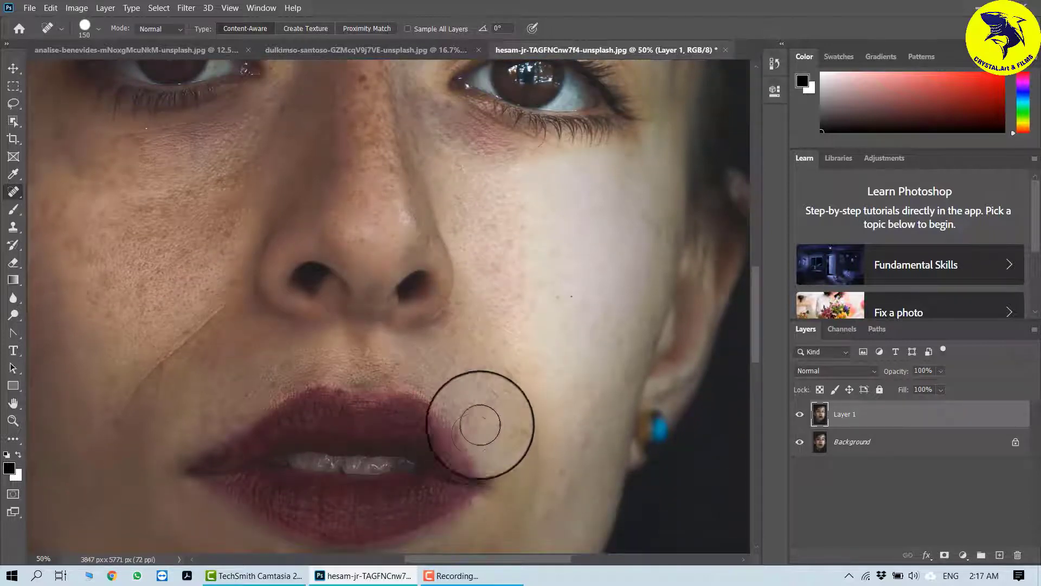
click(496, 413)
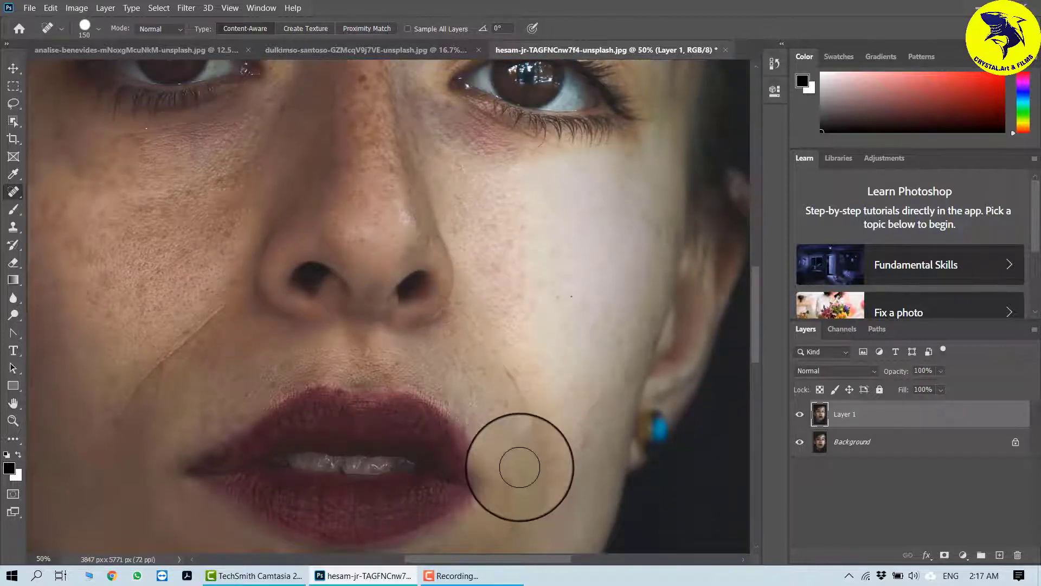
click(483, 373)
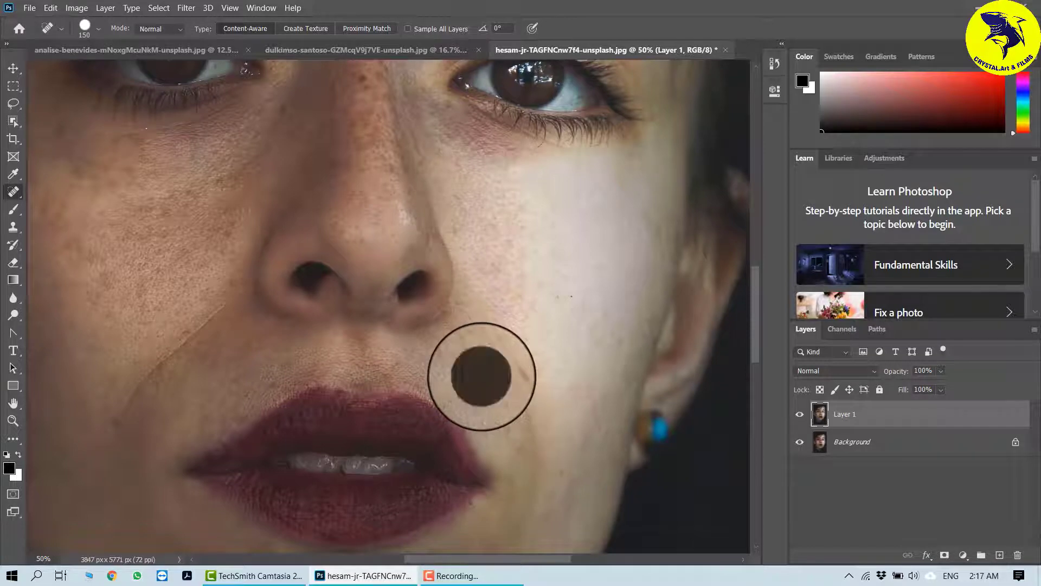
click(505, 376)
click(488, 349)
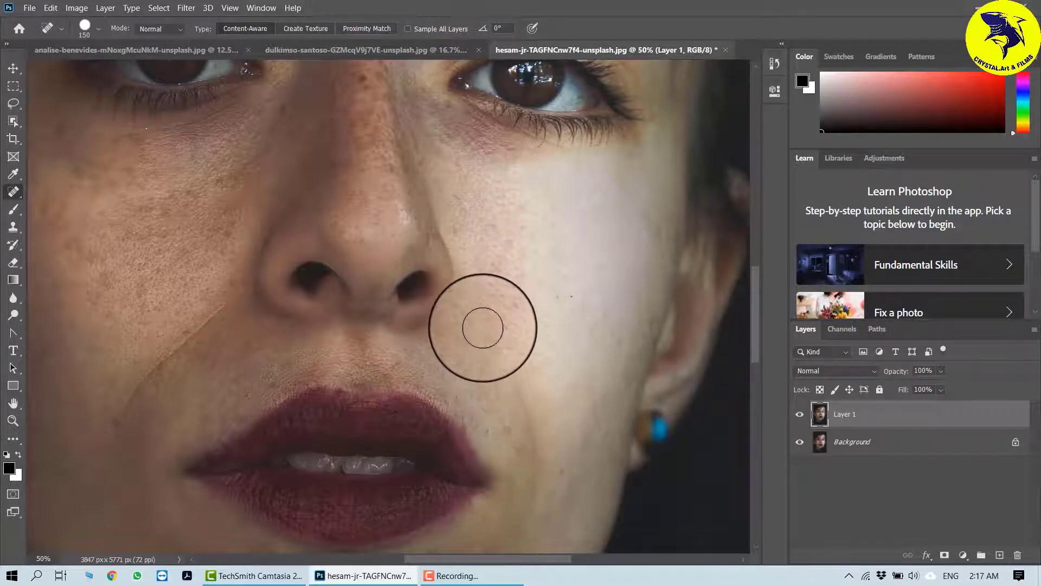
click(483, 328)
Step: Heal the diagonal crease and spots across her right cheek with clicks and strokes along the line
click(230, 301)
click(204, 329)
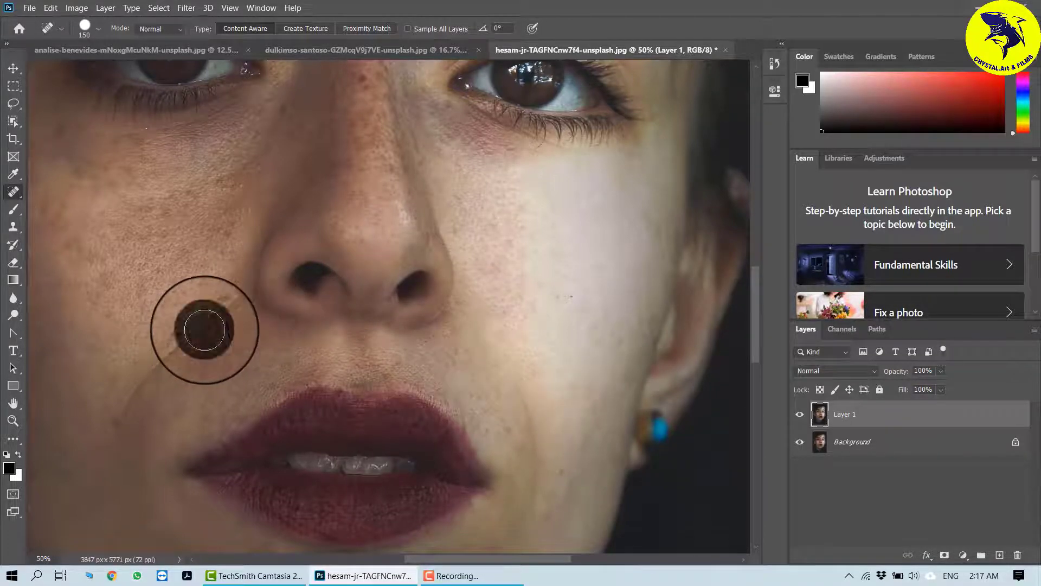
click(166, 355)
click(149, 378)
click(123, 413)
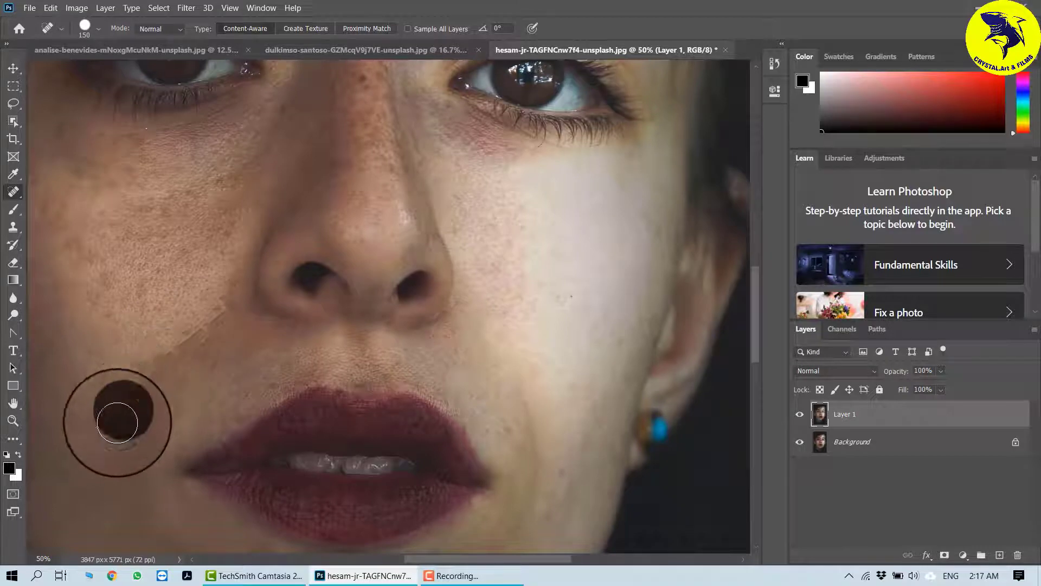
click(108, 431)
mouse_move(112, 433)
mouse_down()
mouse_move(190, 320)
mouse_move(220, 308)
mouse_up()
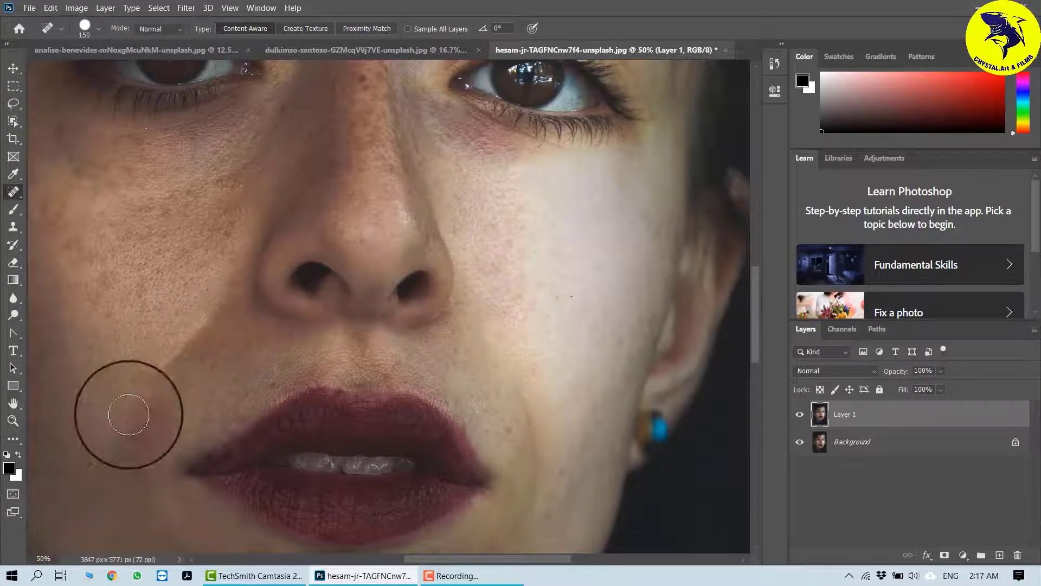
click(154, 395)
drag(157, 391, 221, 290)
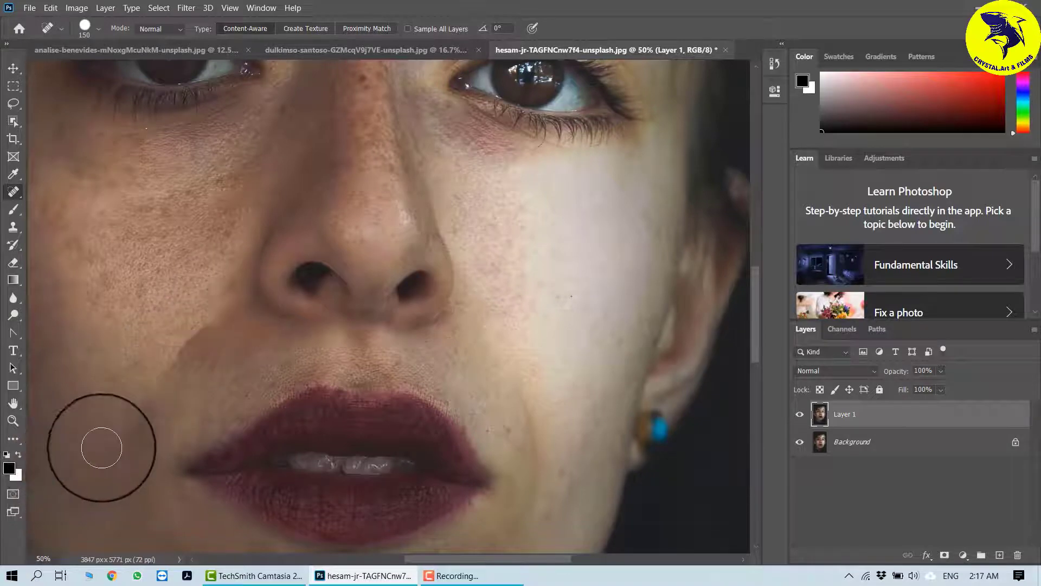
drag(98, 442, 203, 331)
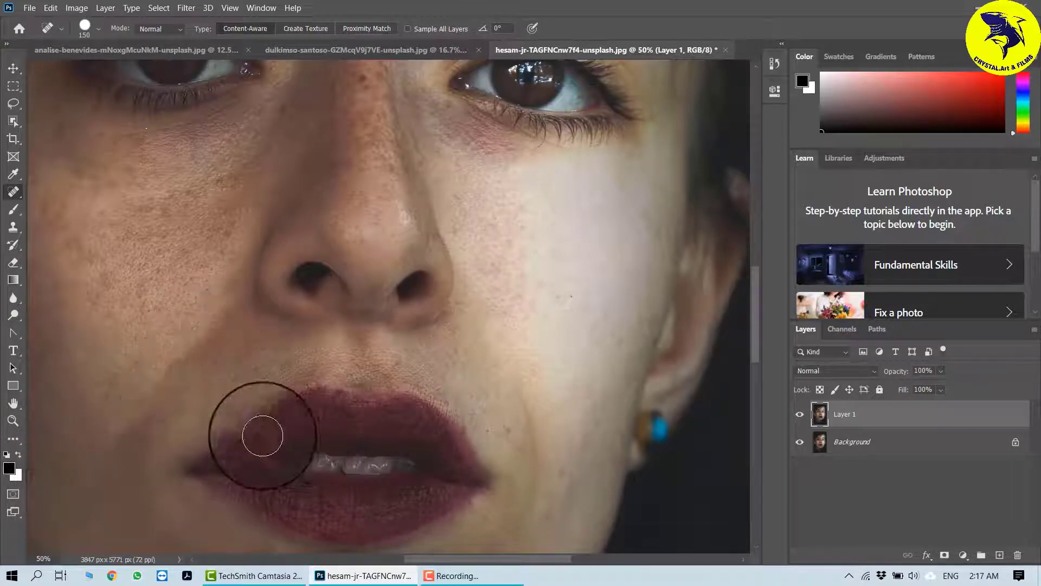
Step: Heal the freckles on the bridge of her nose and the spots under her left eye
mouse_move(275, 411)
mouse_down()
mouse_move(359, 345)
mouse_move(333, 396)
mouse_move(298, 548)
mouse_move(493, 372)
mouse_up()
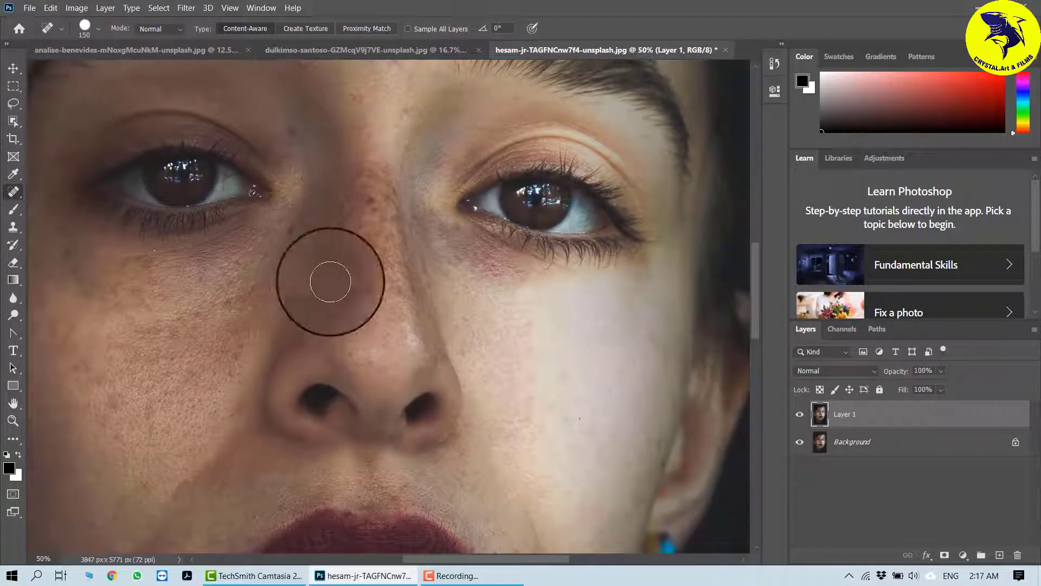
mouse_move(333, 285)
mouse_down()
mouse_move(350, 402)
mouse_move(372, 434)
mouse_move(372, 461)
mouse_move(398, 474)
mouse_up()
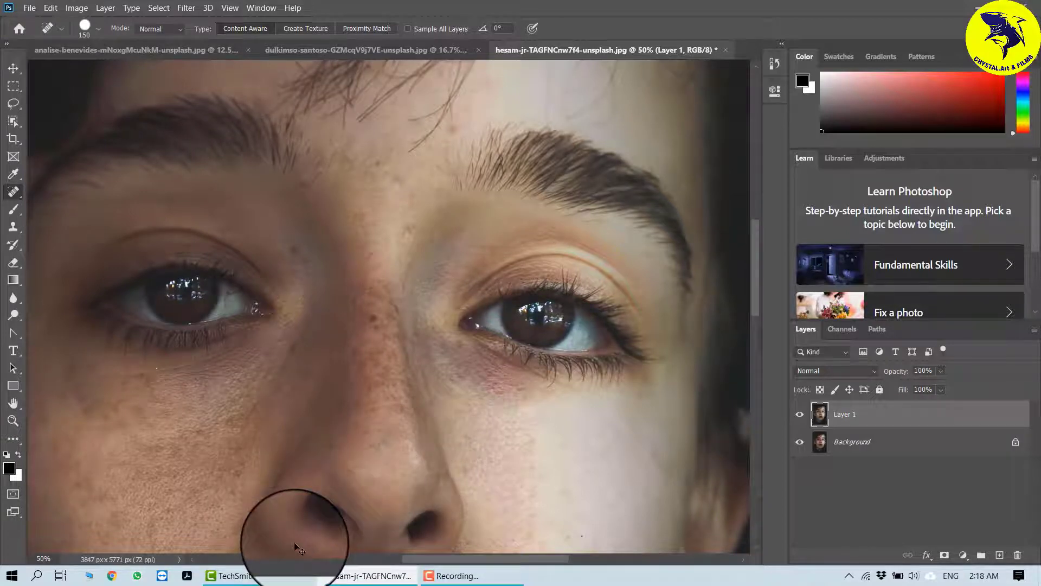
alt+click(388, 504)
click(538, 237)
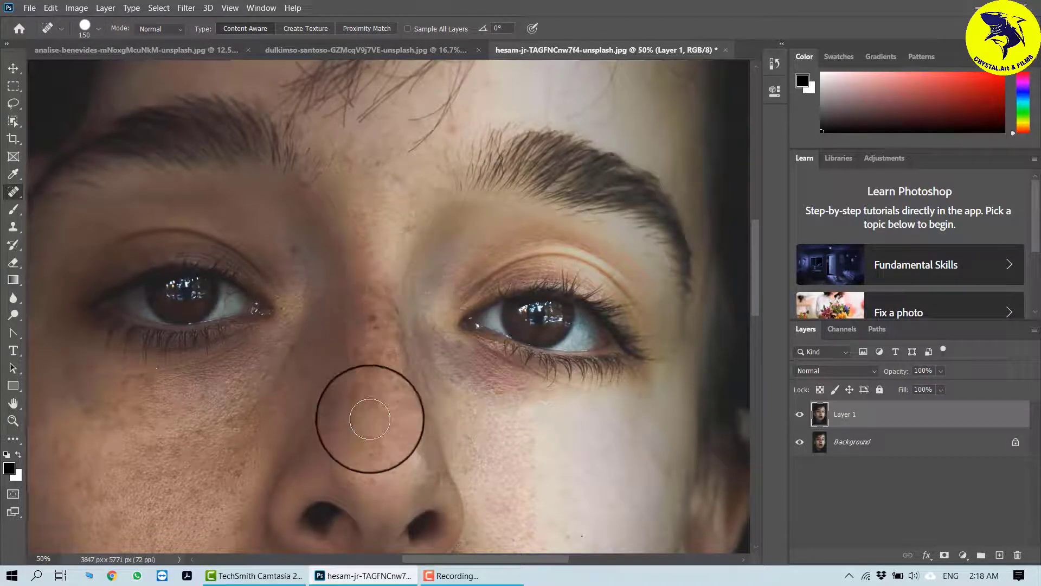
click(379, 367)
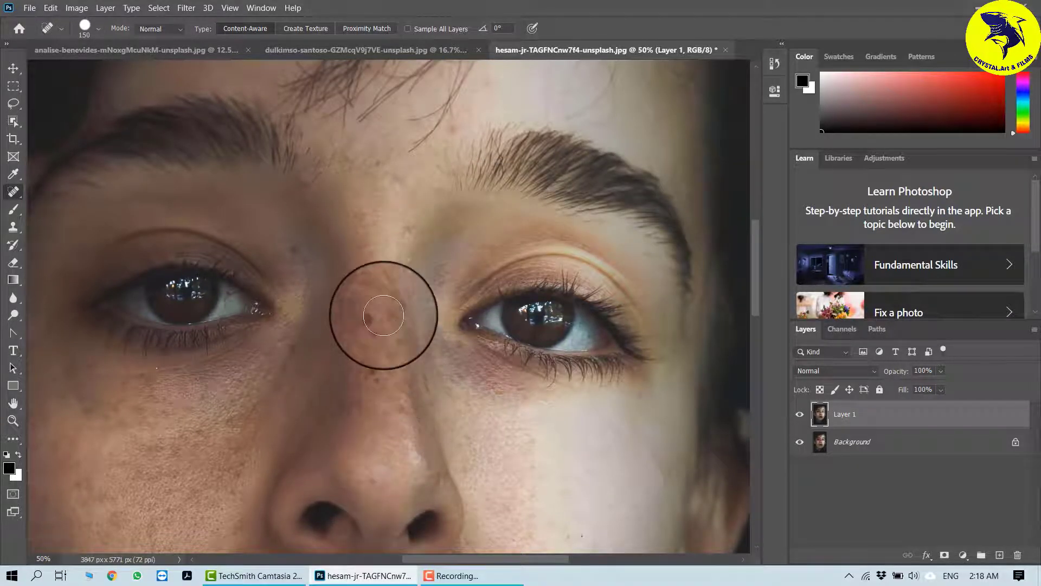
click(372, 302)
click(370, 322)
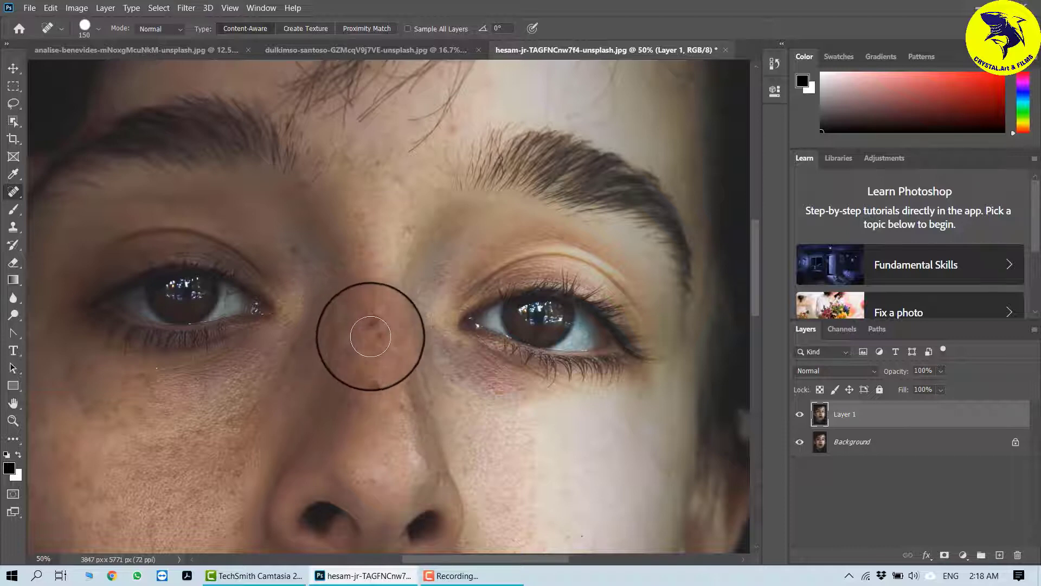
click(370, 336)
click(367, 381)
click(367, 378)
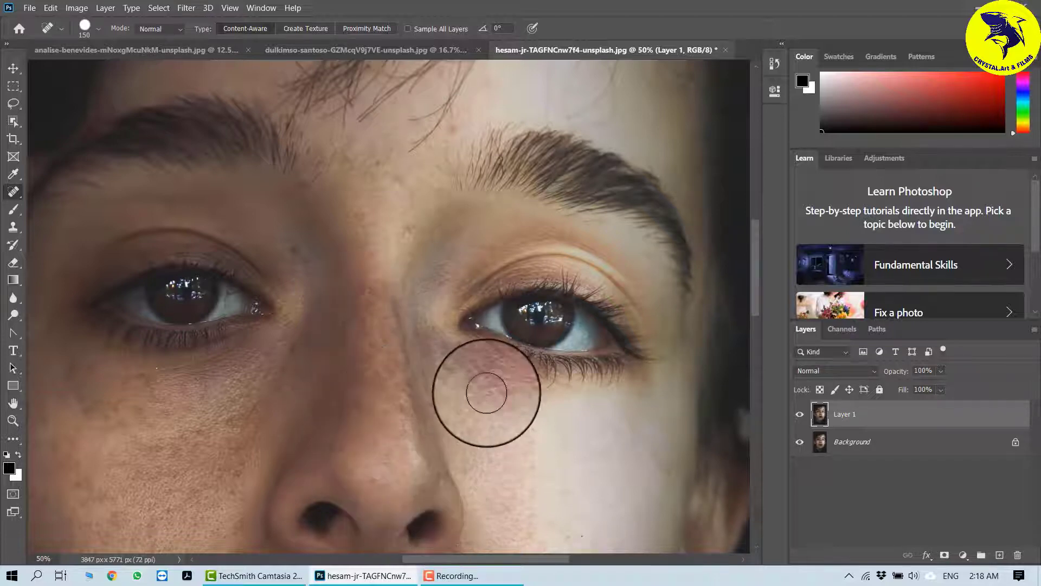
Step: Zoom out and toggle Layer 1's visibility to compare the retouched face with the original
key(ctrl+minus)
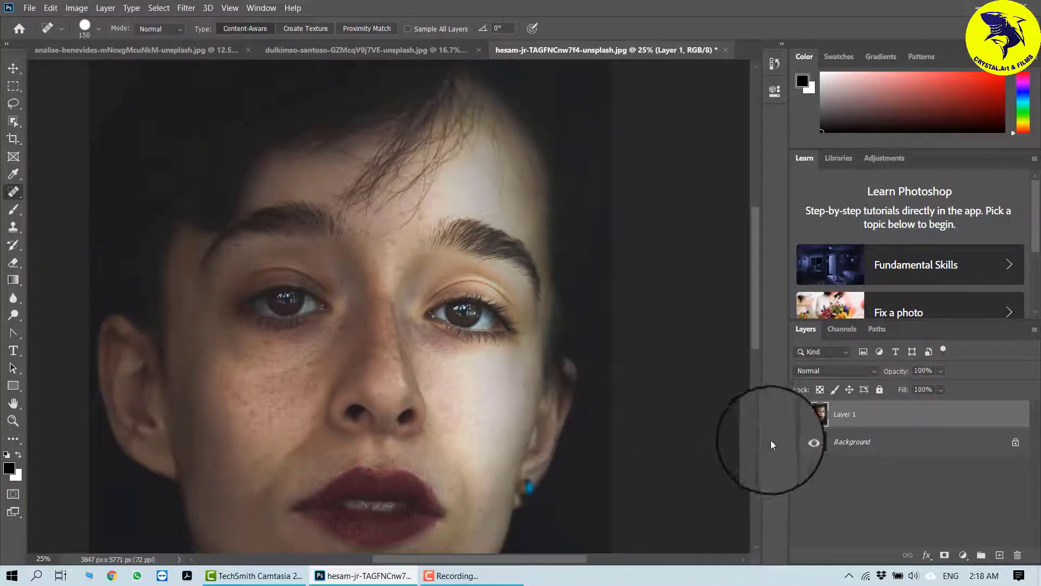
click(800, 414)
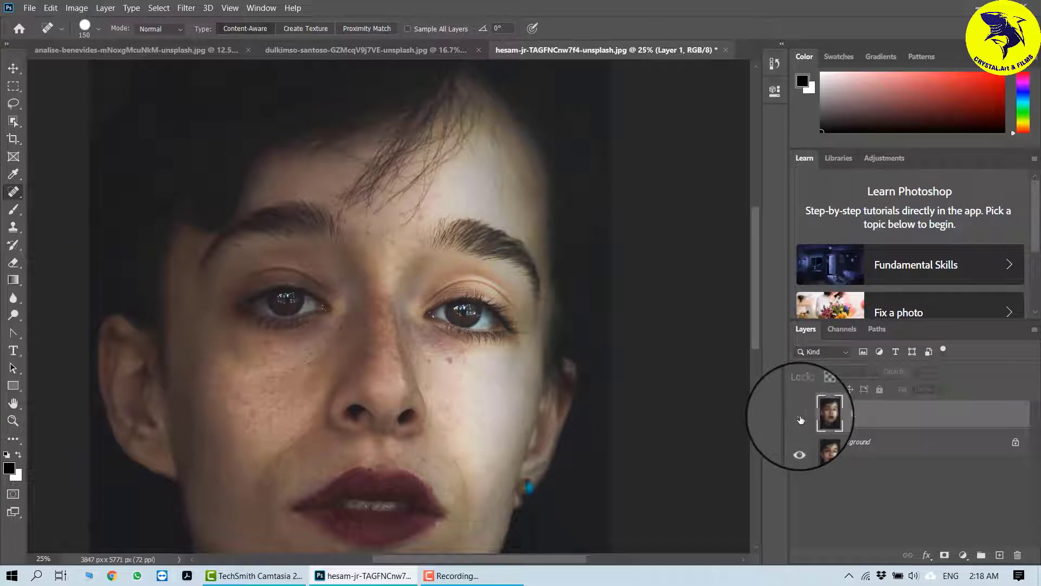
click(799, 415)
click(800, 415)
click(800, 415)
click(800, 415)
click(800, 415)
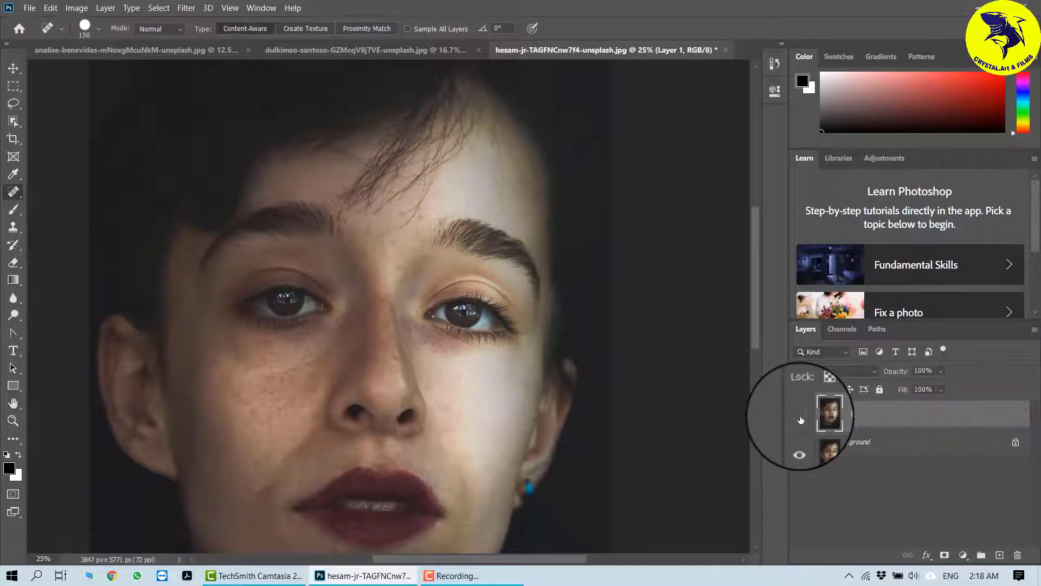
click(801, 419)
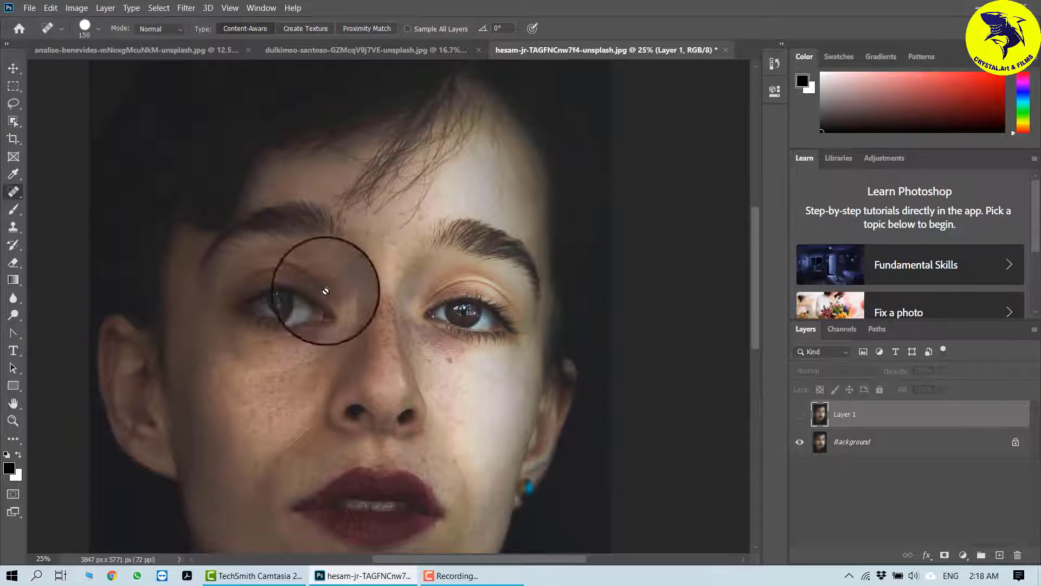
click(187, 7)
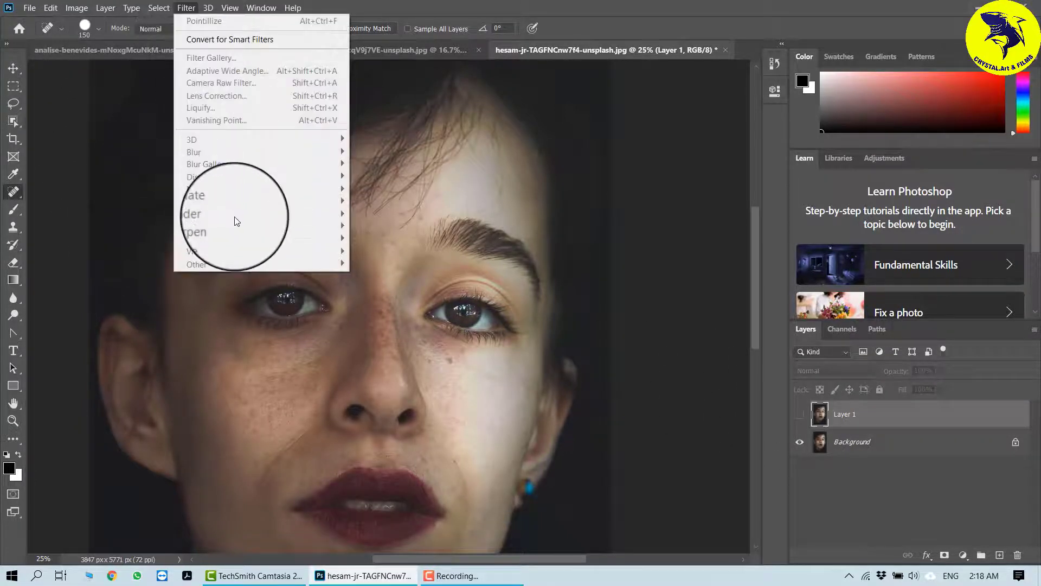
click(471, 282)
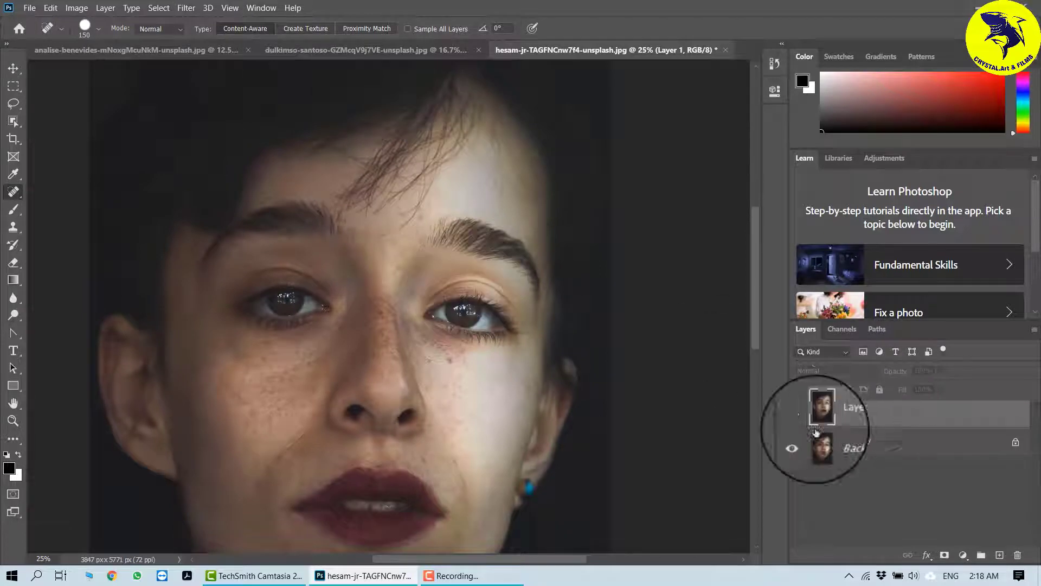
click(800, 415)
Step: Open the healing tools group to choose another healing tool
click(187, 8)
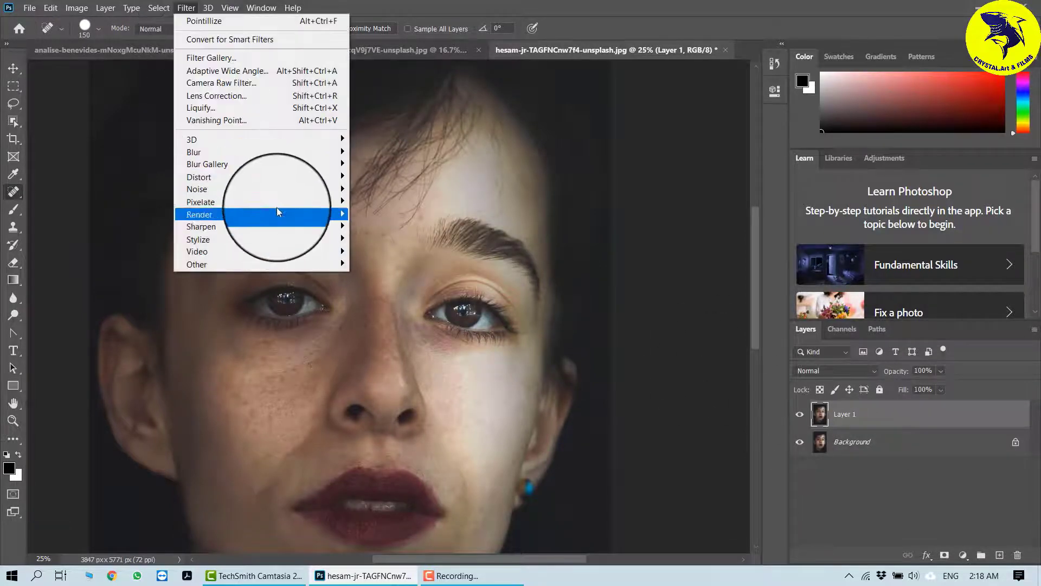
click(18, 194)
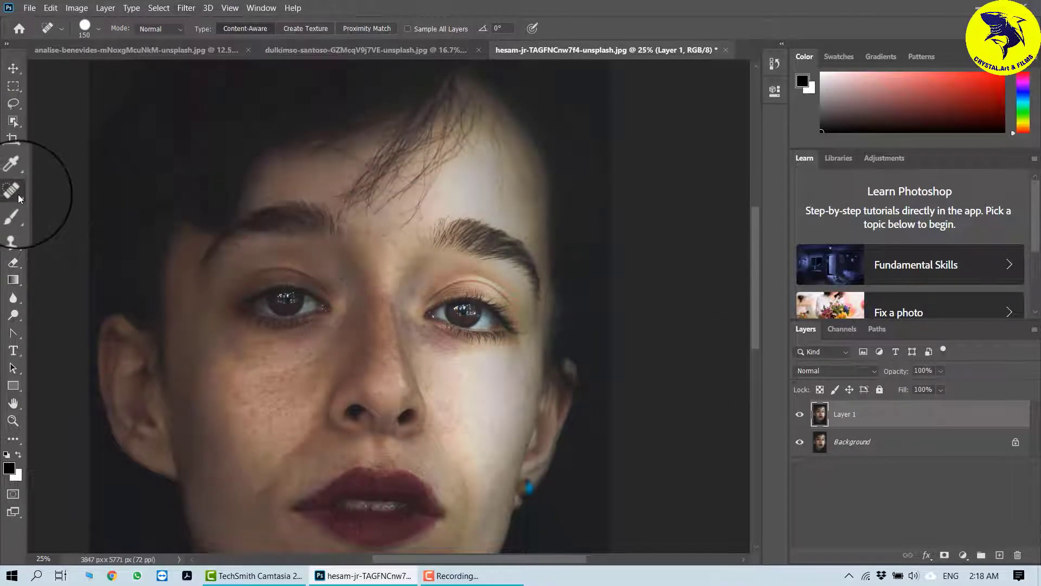
right_click(18, 194)
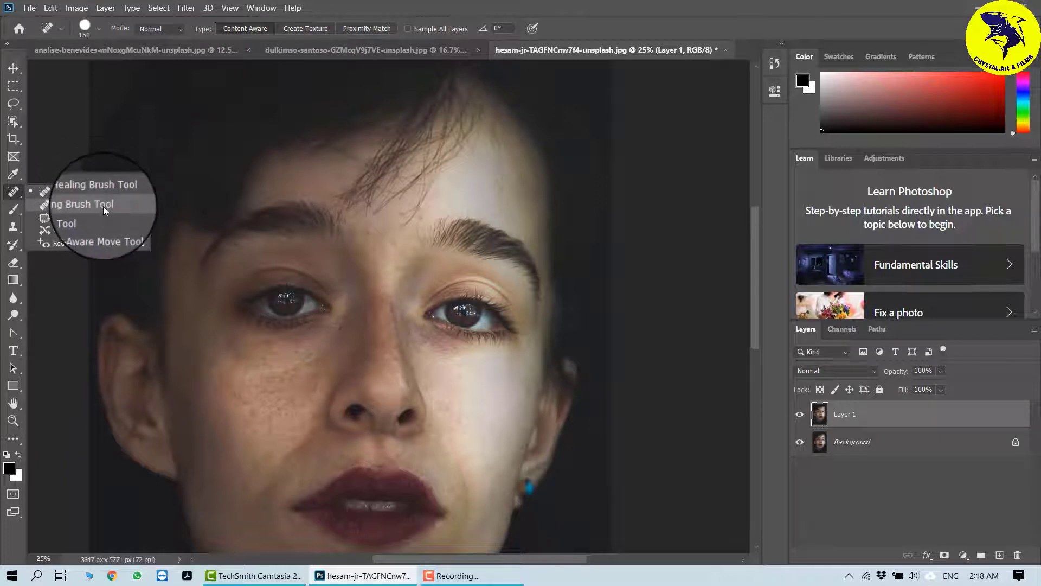